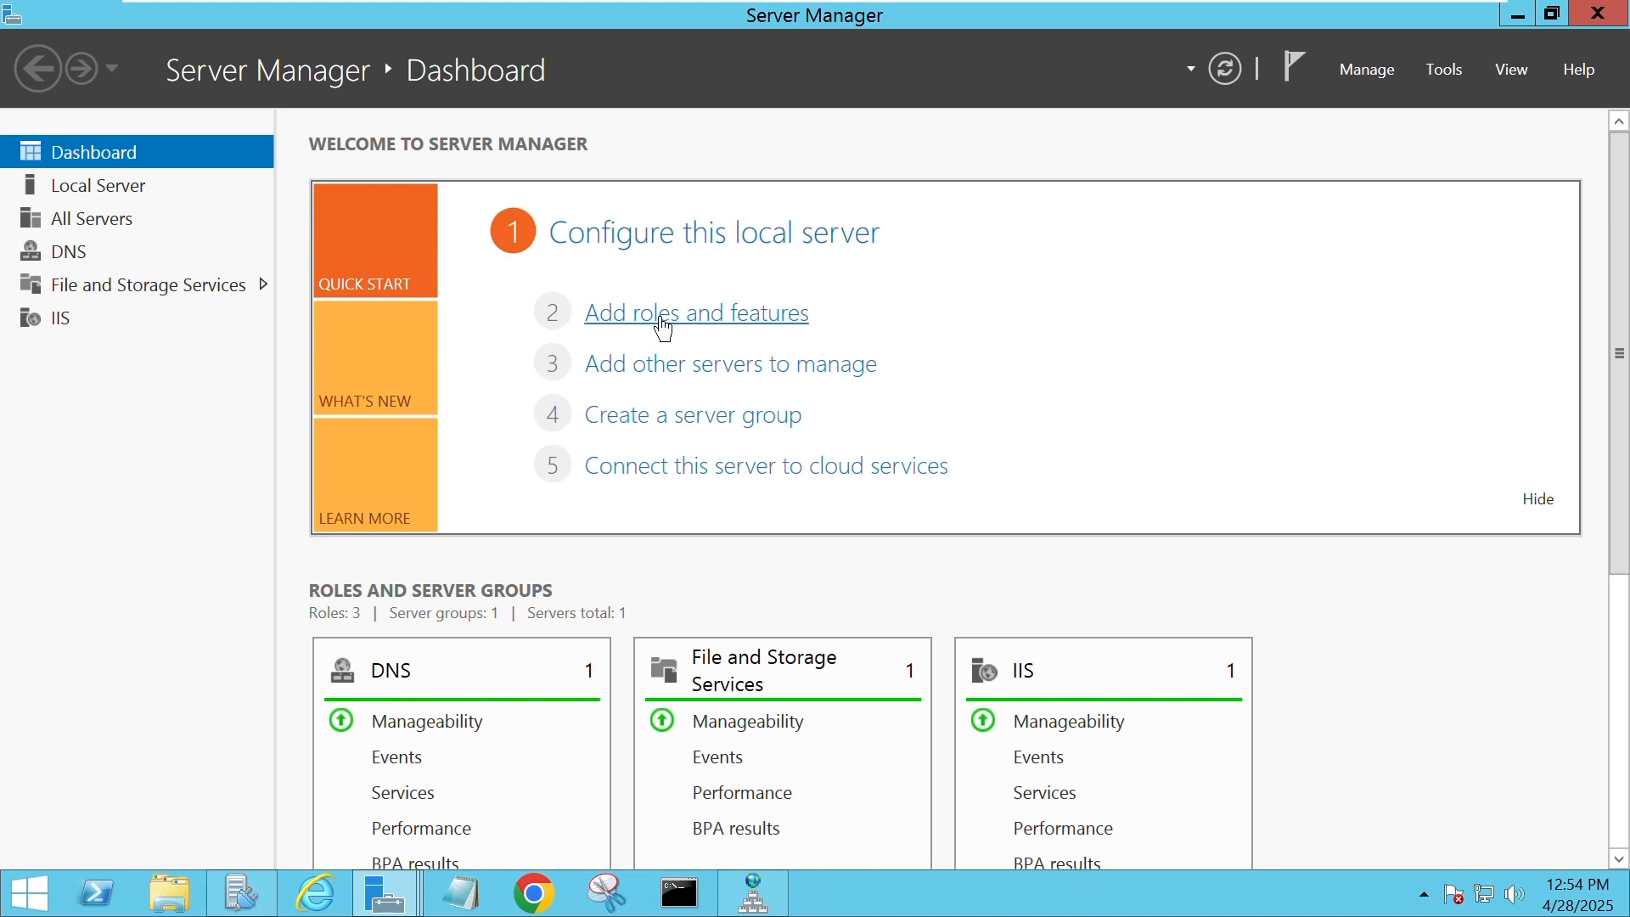
# Look through the role-based installation options in the Add Roles and Features Wizard, checking the DNS Server role, and close it without installing
pyautogui.click(663, 327)
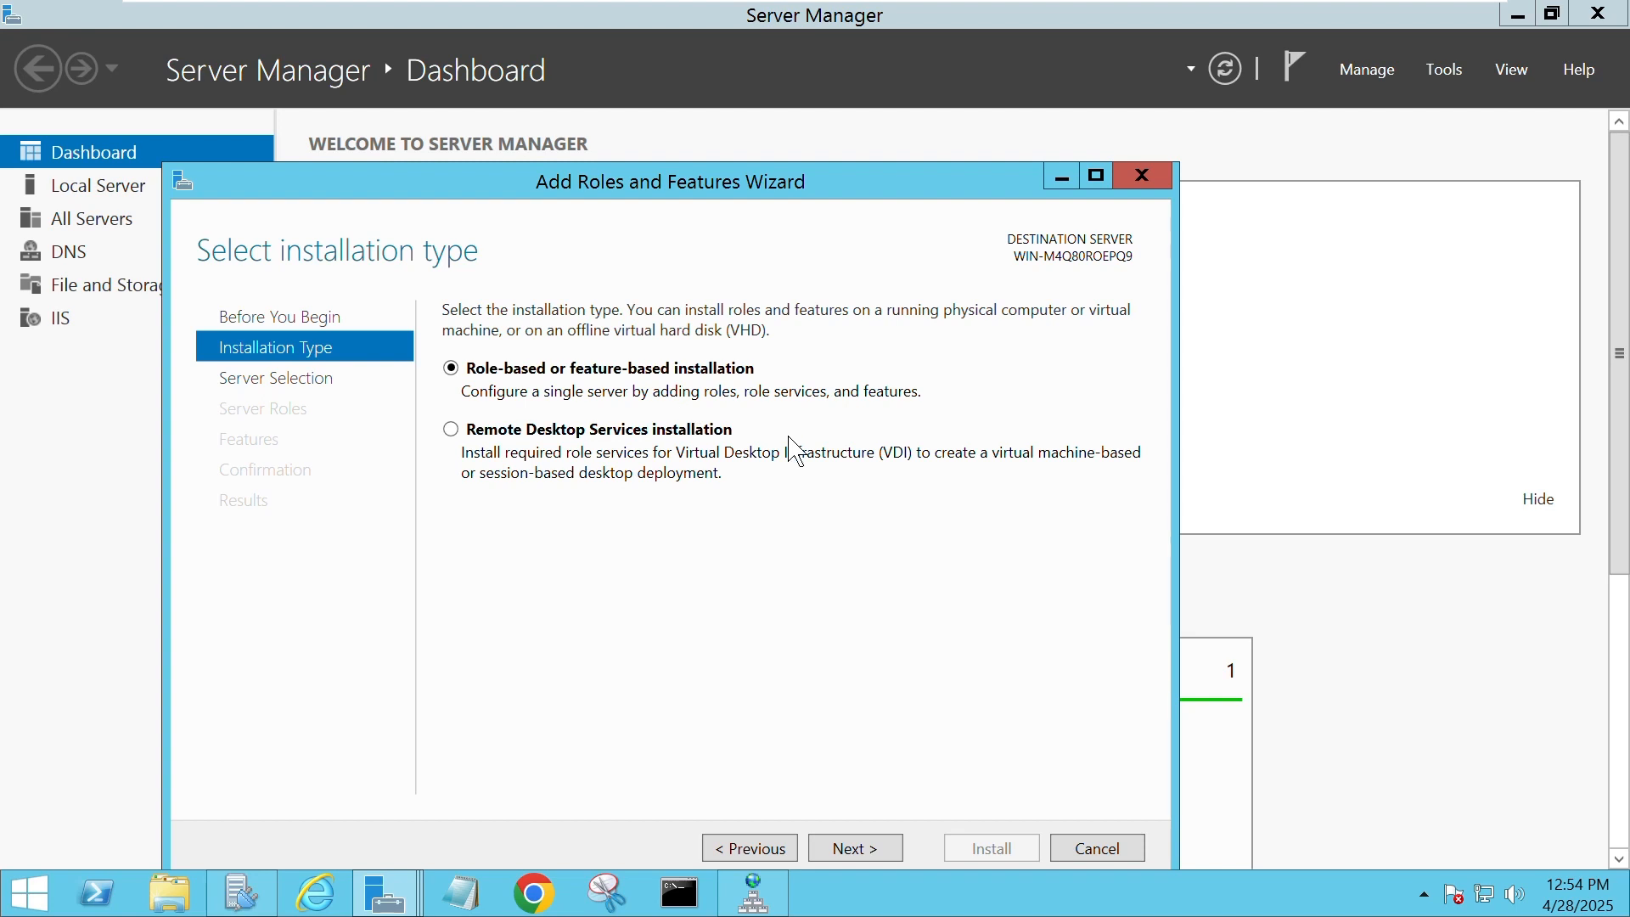
pyautogui.click(858, 849)
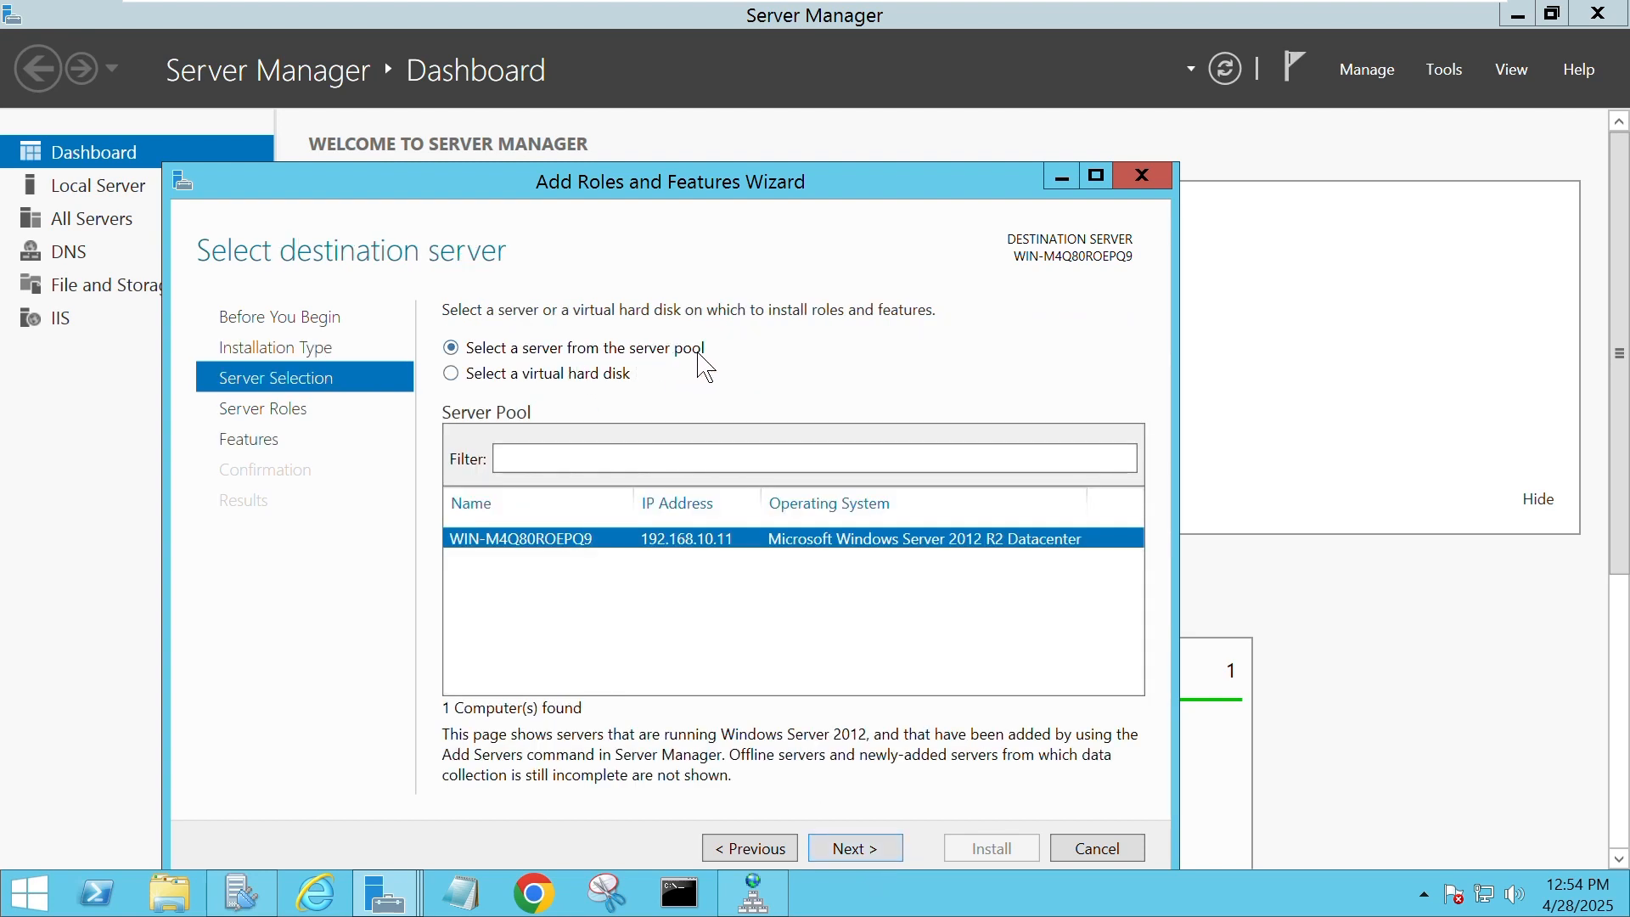
pyautogui.click(856, 848)
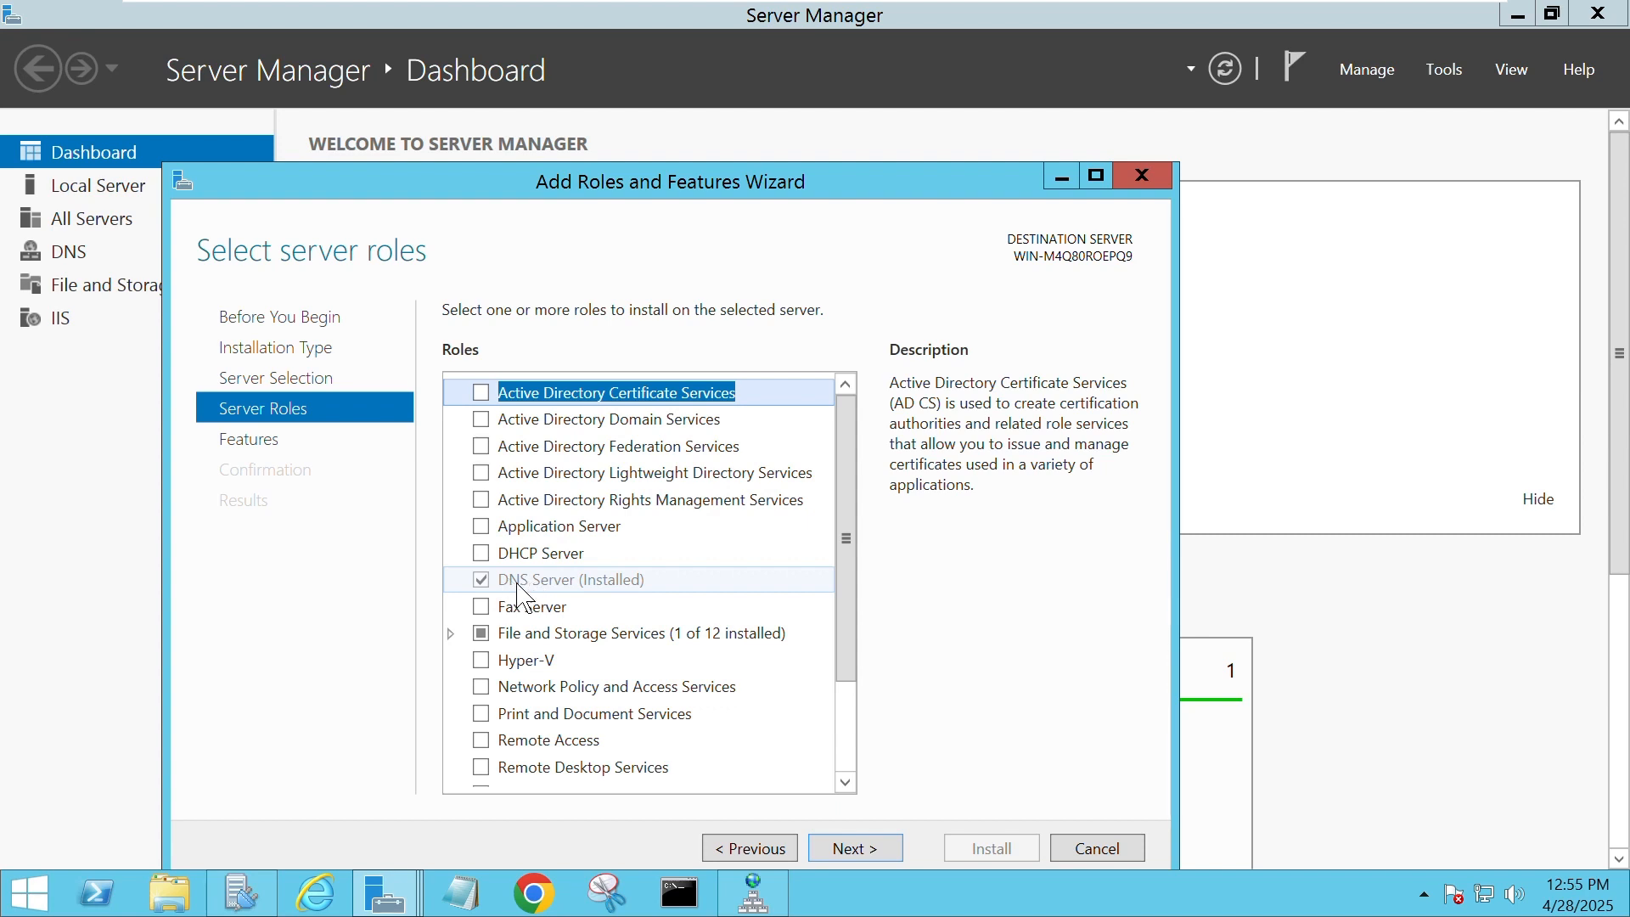
pyautogui.click(867, 855)
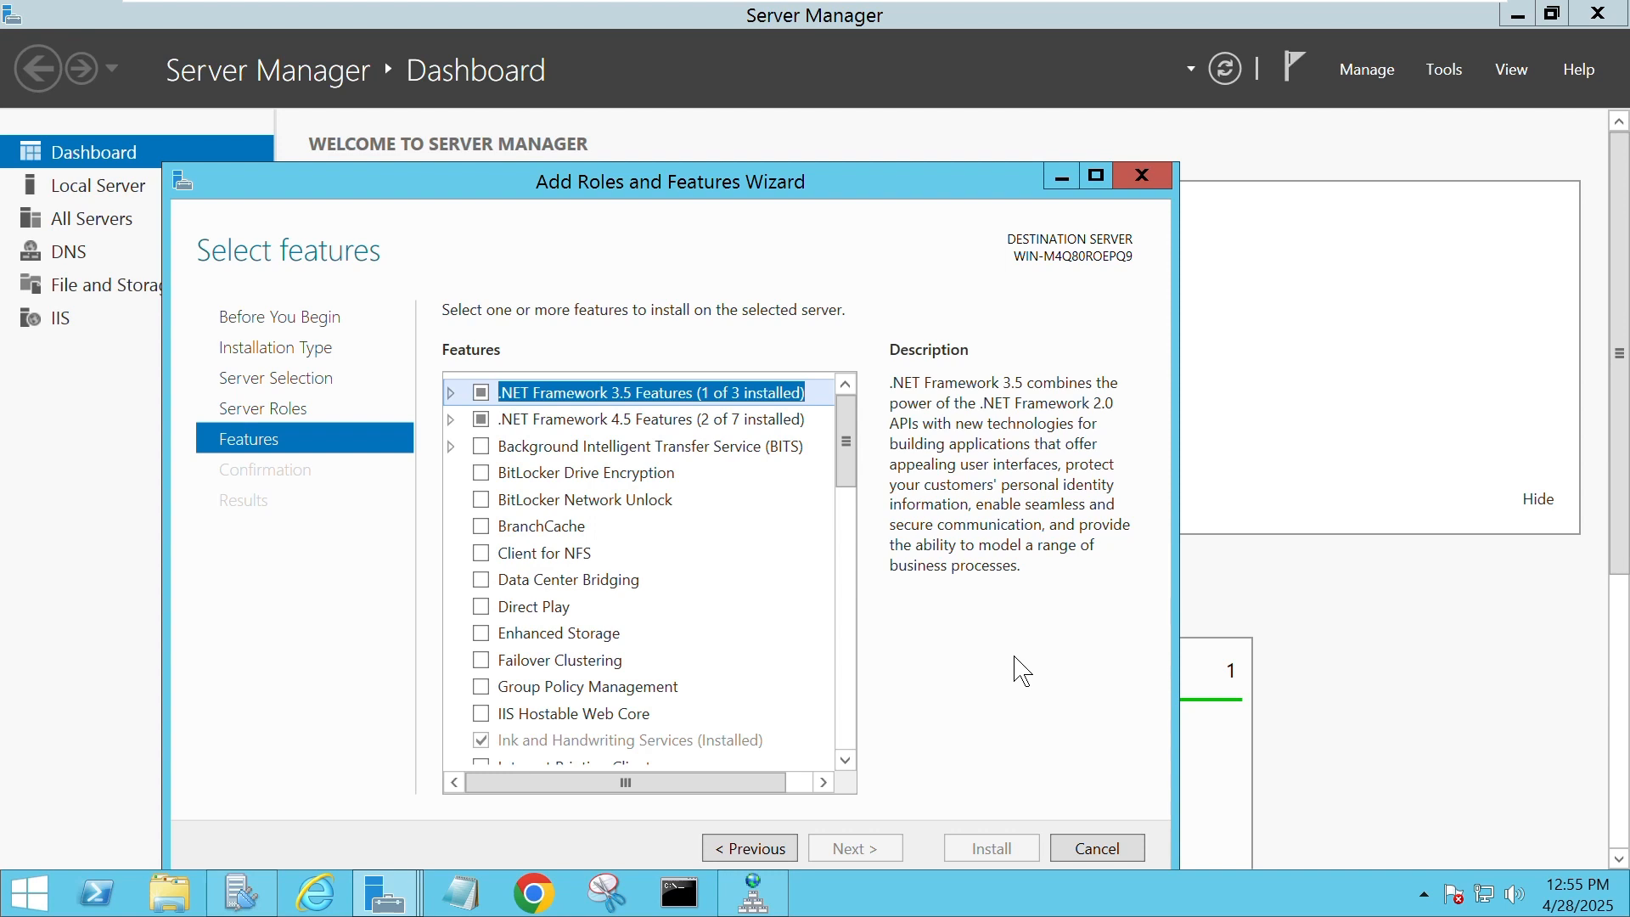
pyautogui.click(1142, 176)
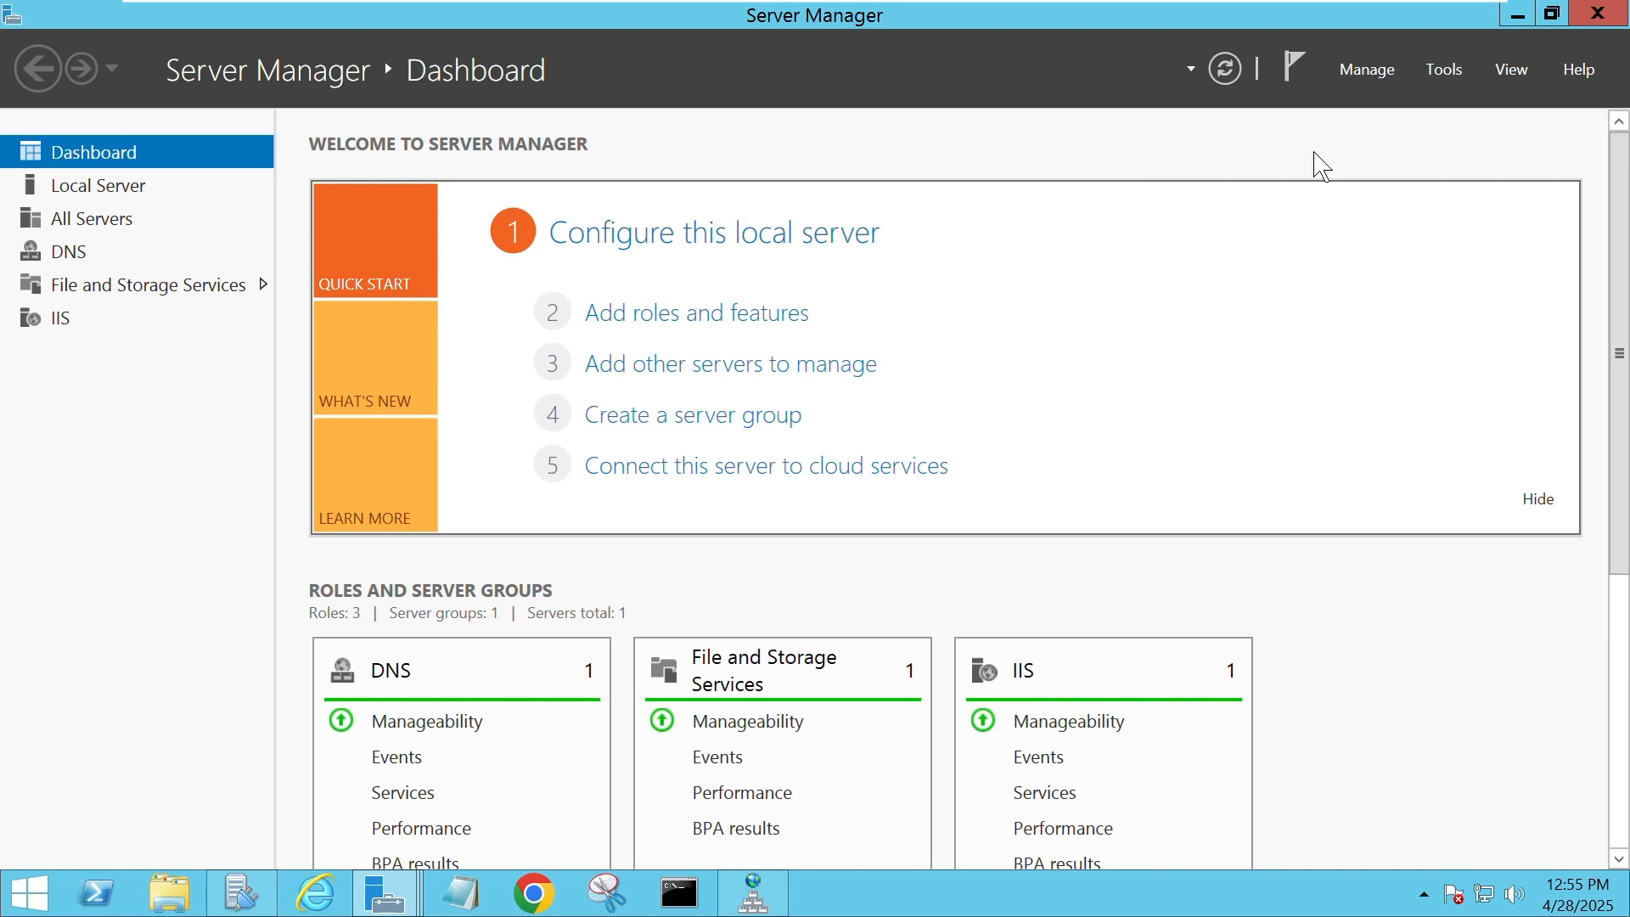
# Open DNS Manager from Server Manager's tools and bring its window to the front
pyautogui.click(1447, 76)
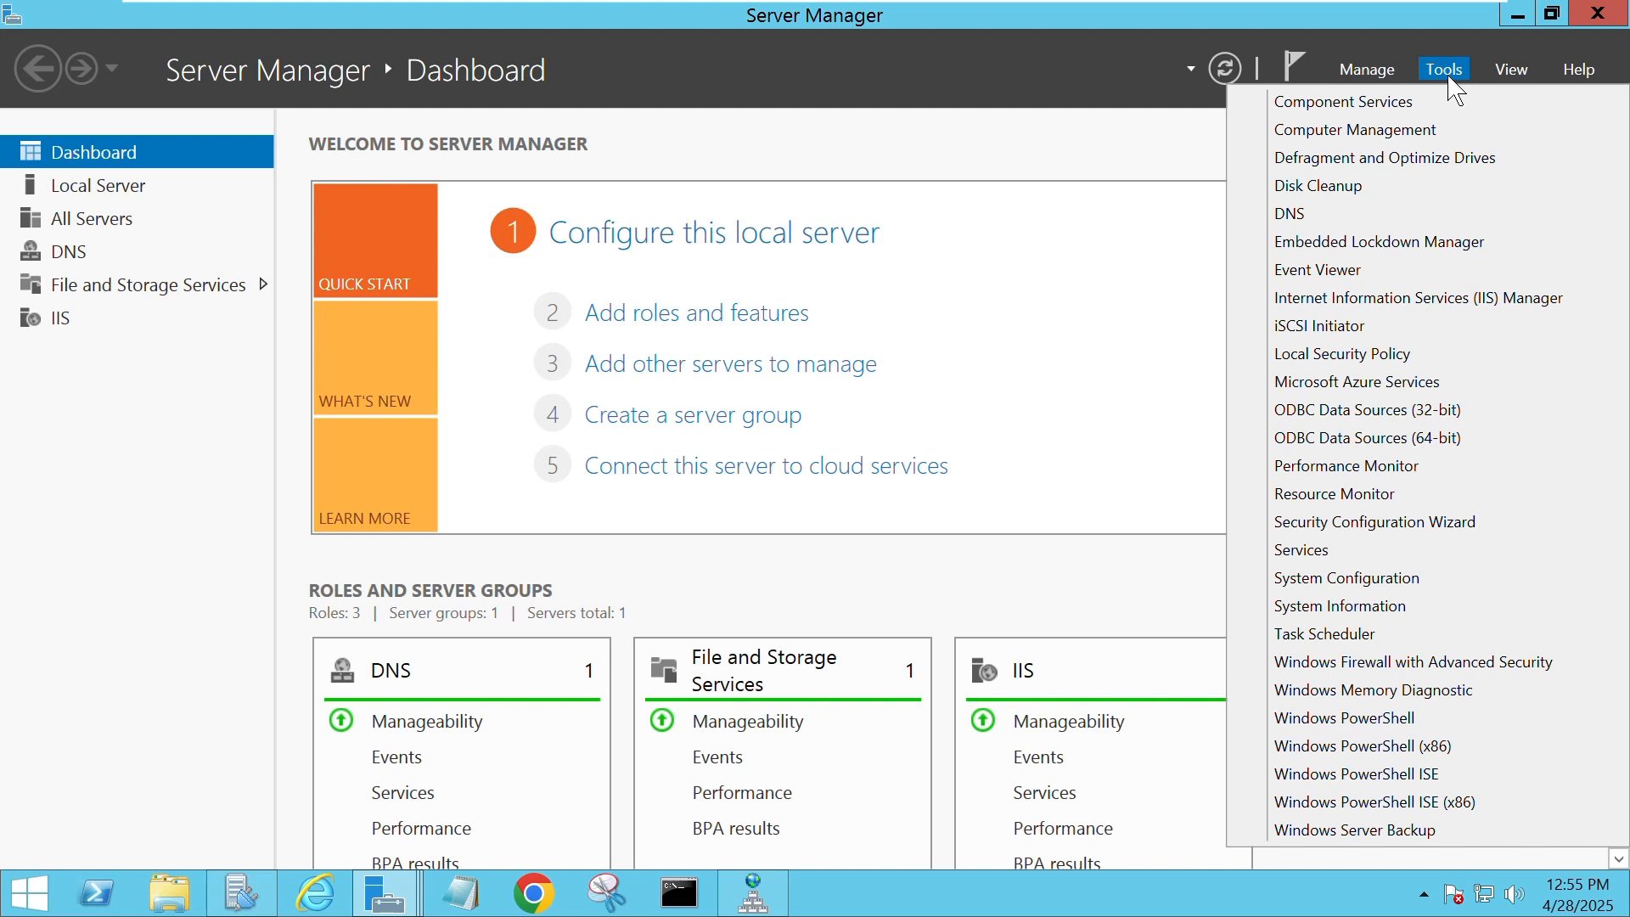
pyautogui.click(1292, 217)
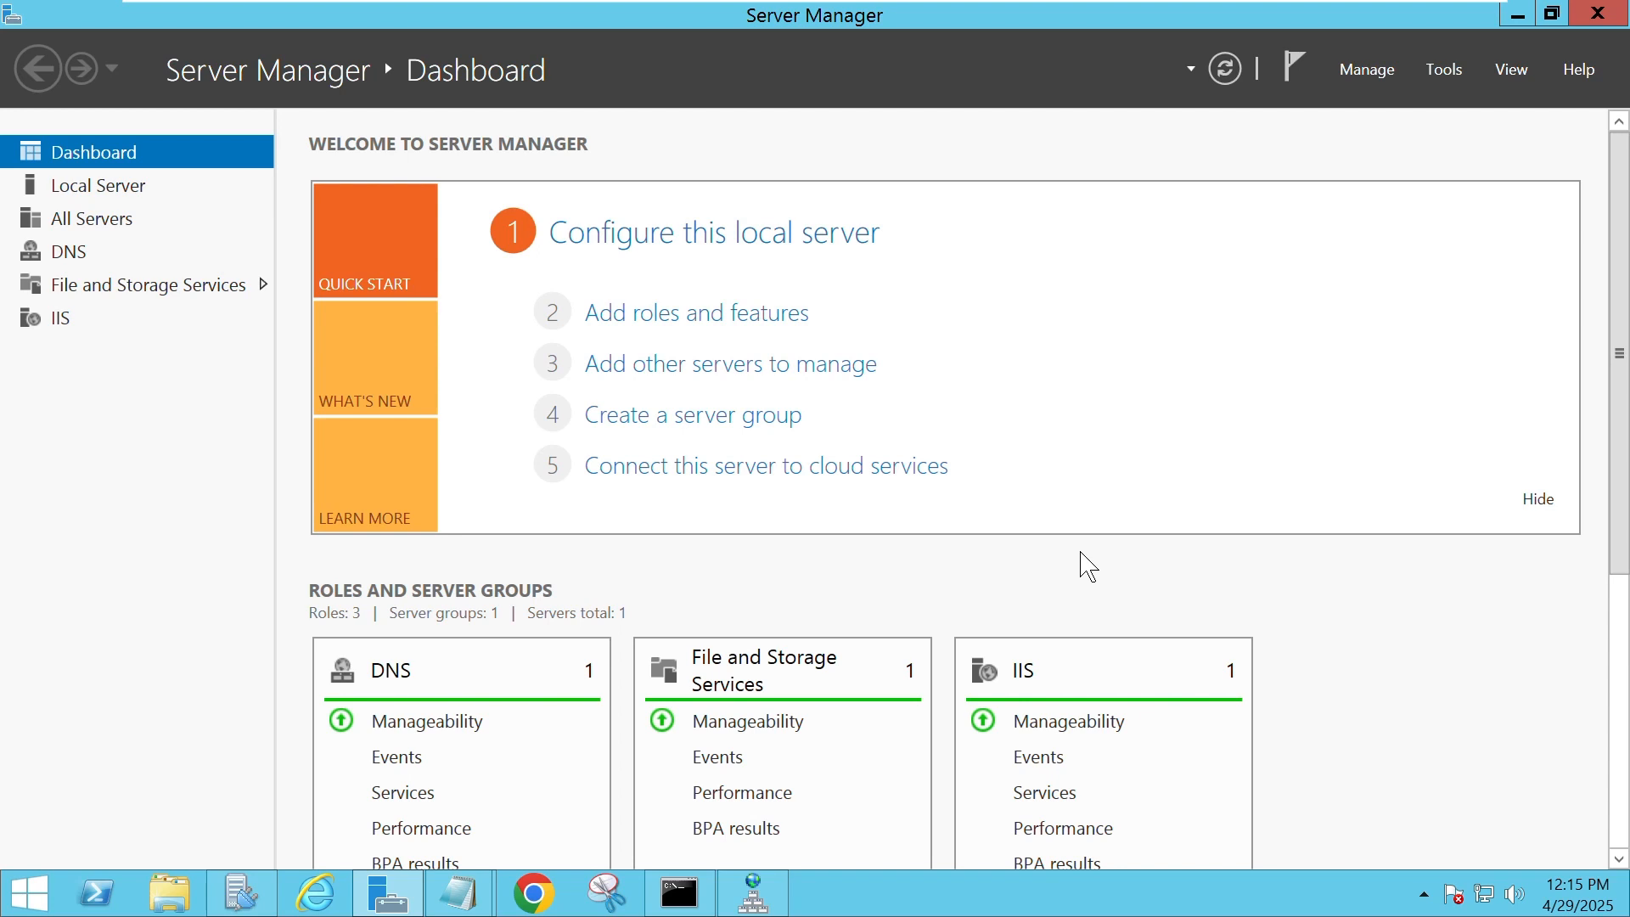
pyautogui.click(760, 904)
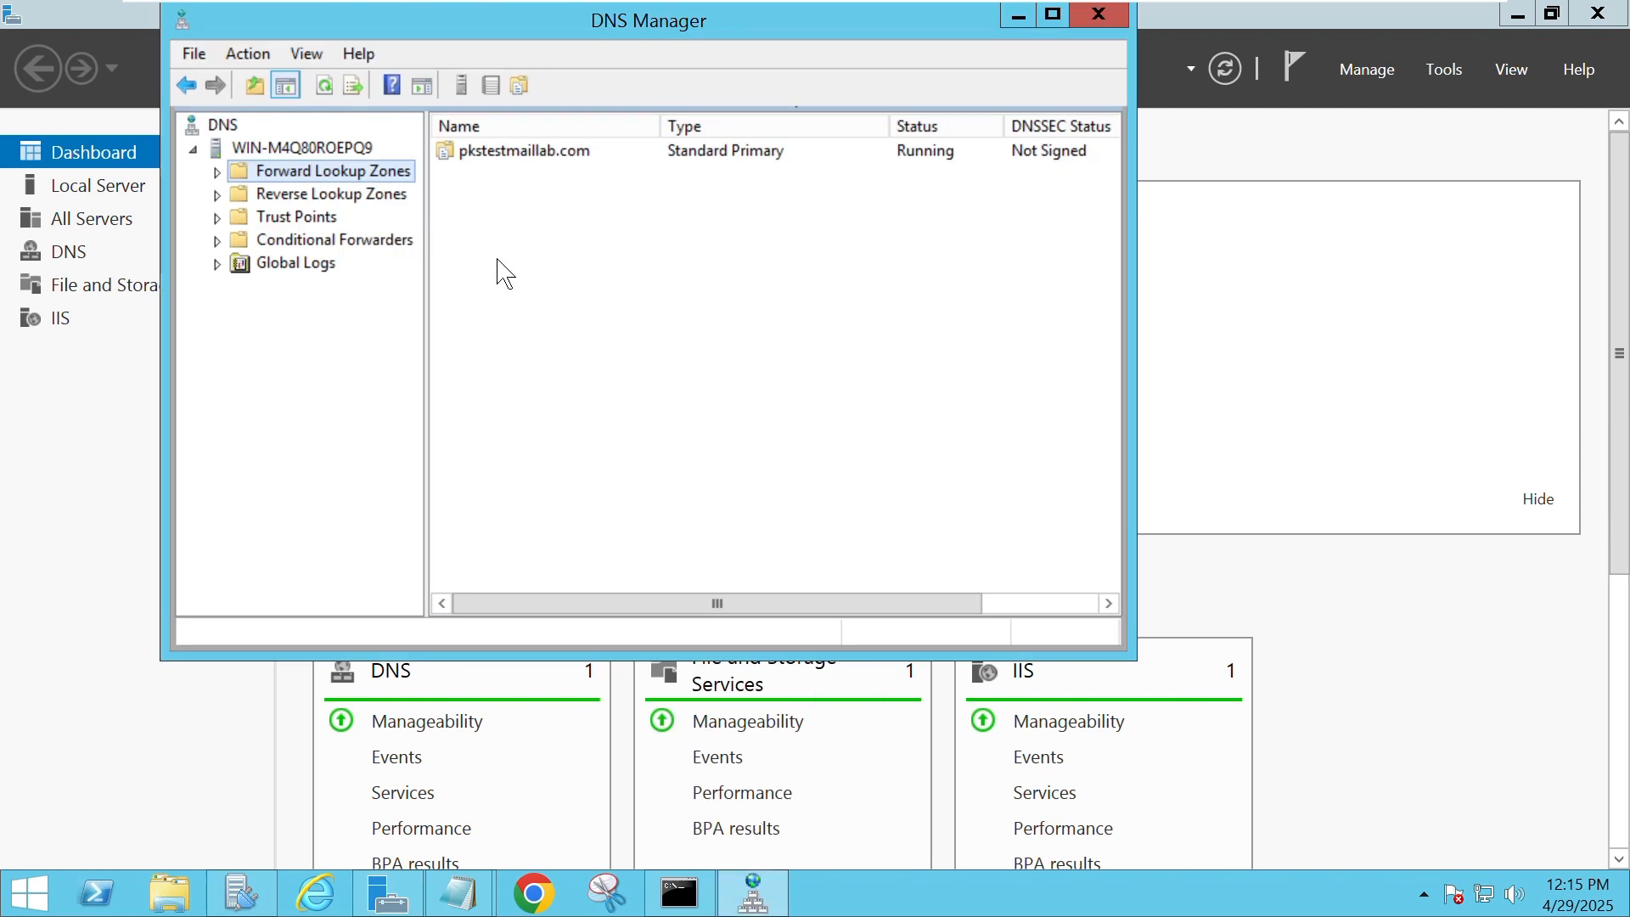
# Go through the New Zone Wizard for a primary forward lookup zone named pkstestmaillab.com without dynamic updates, cancelling at the final page
pyautogui.rightClick(325, 180)
pyautogui.click(382, 188)
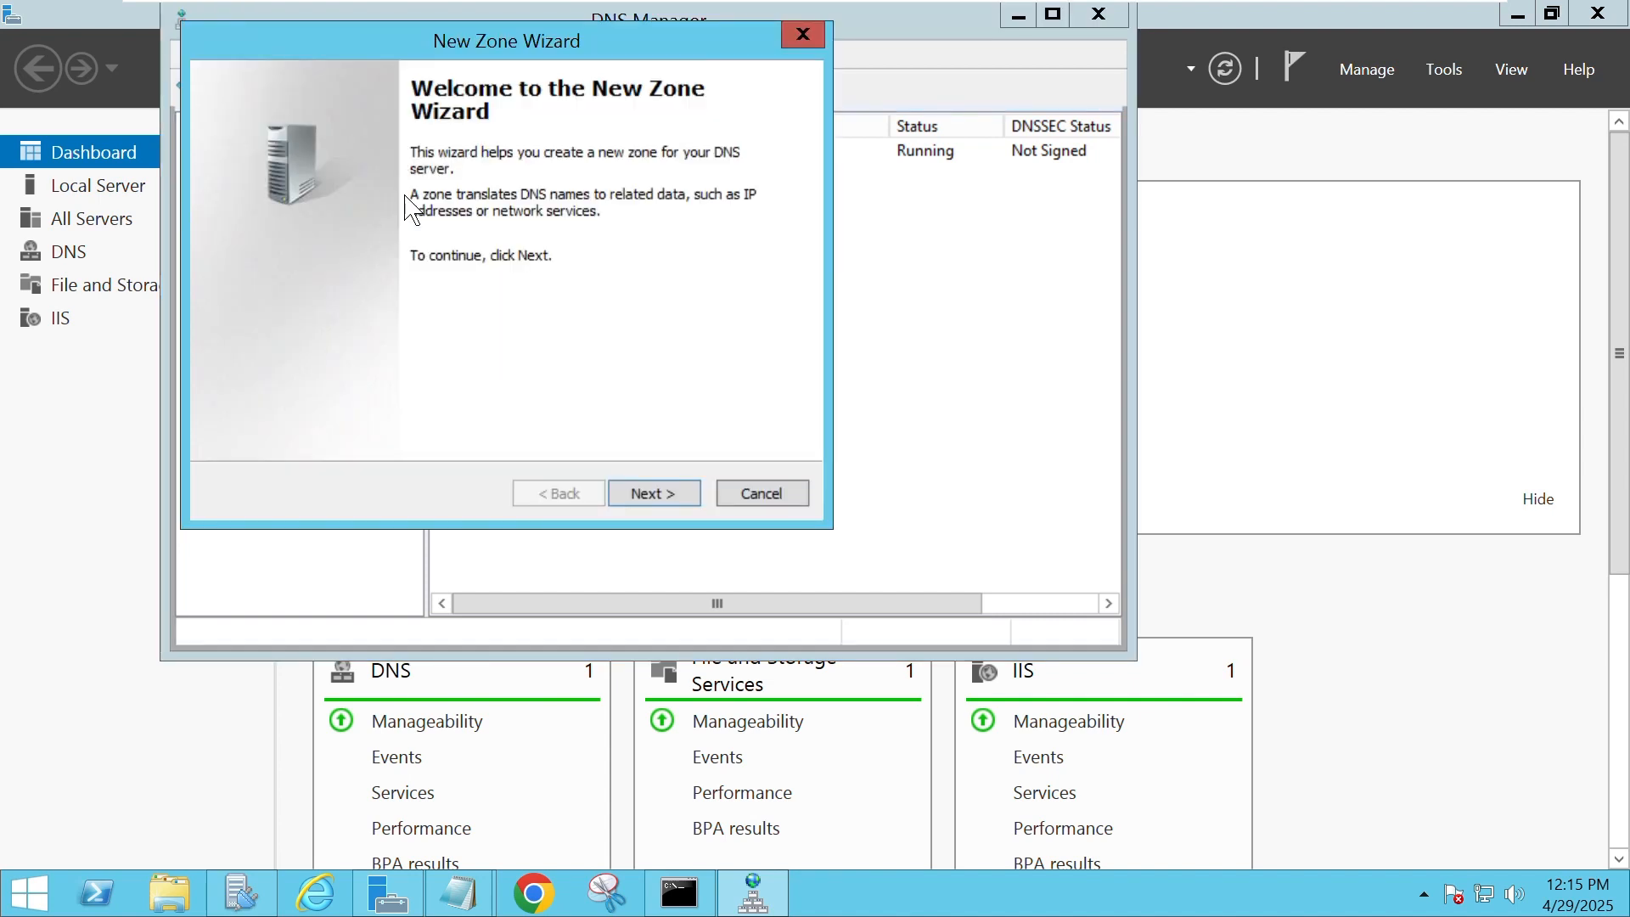
pyautogui.click(663, 497)
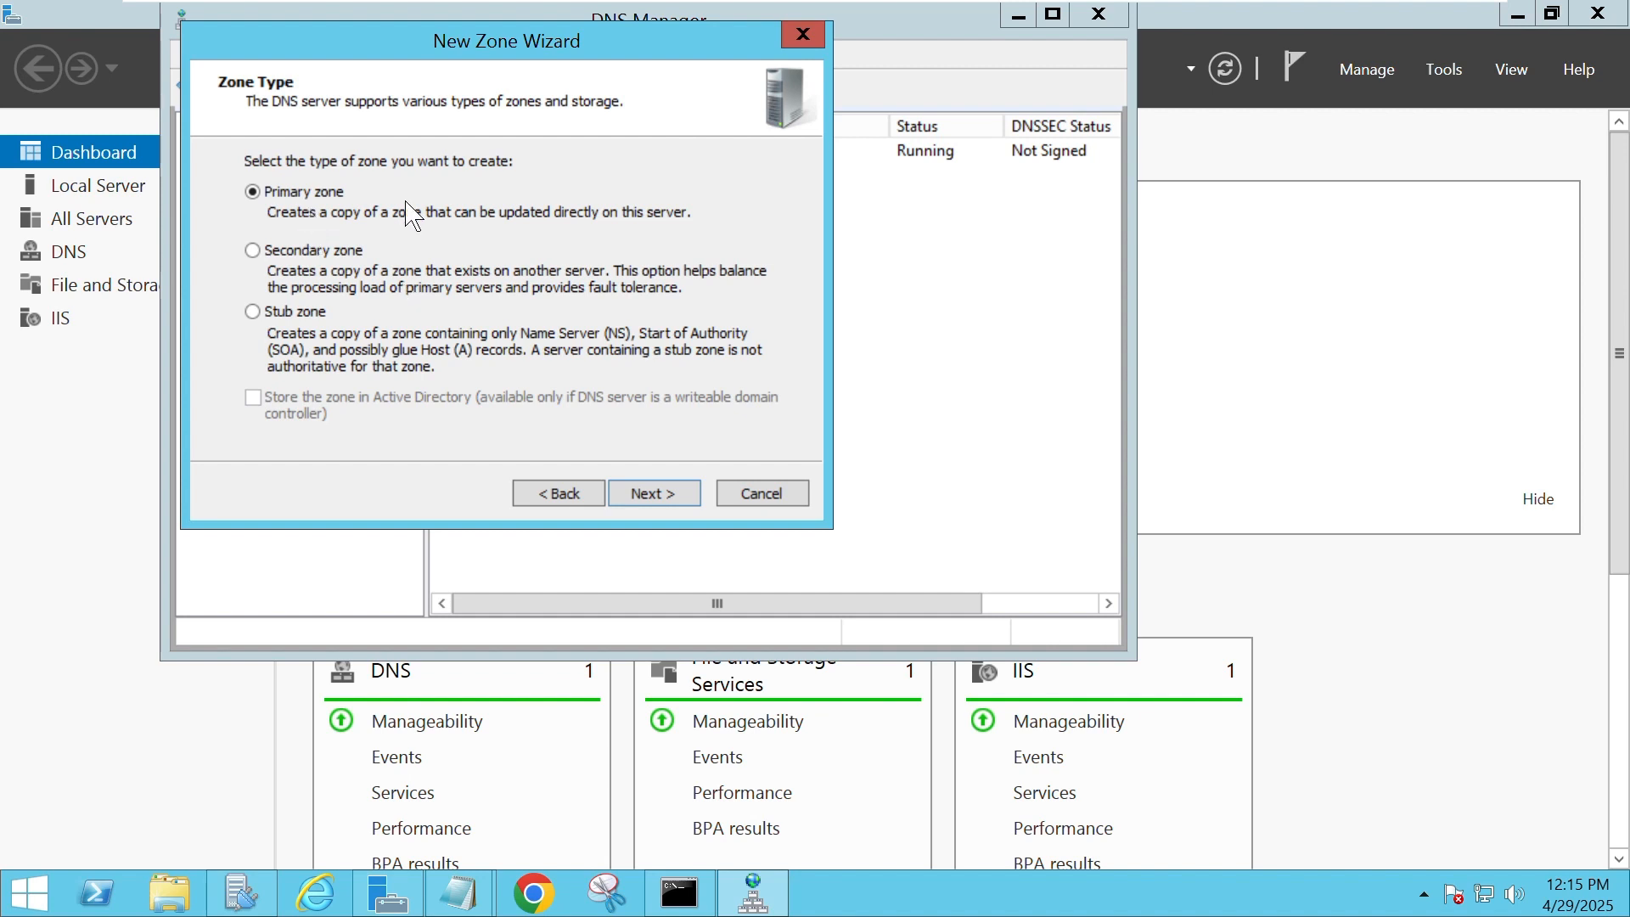
pyautogui.click(656, 494)
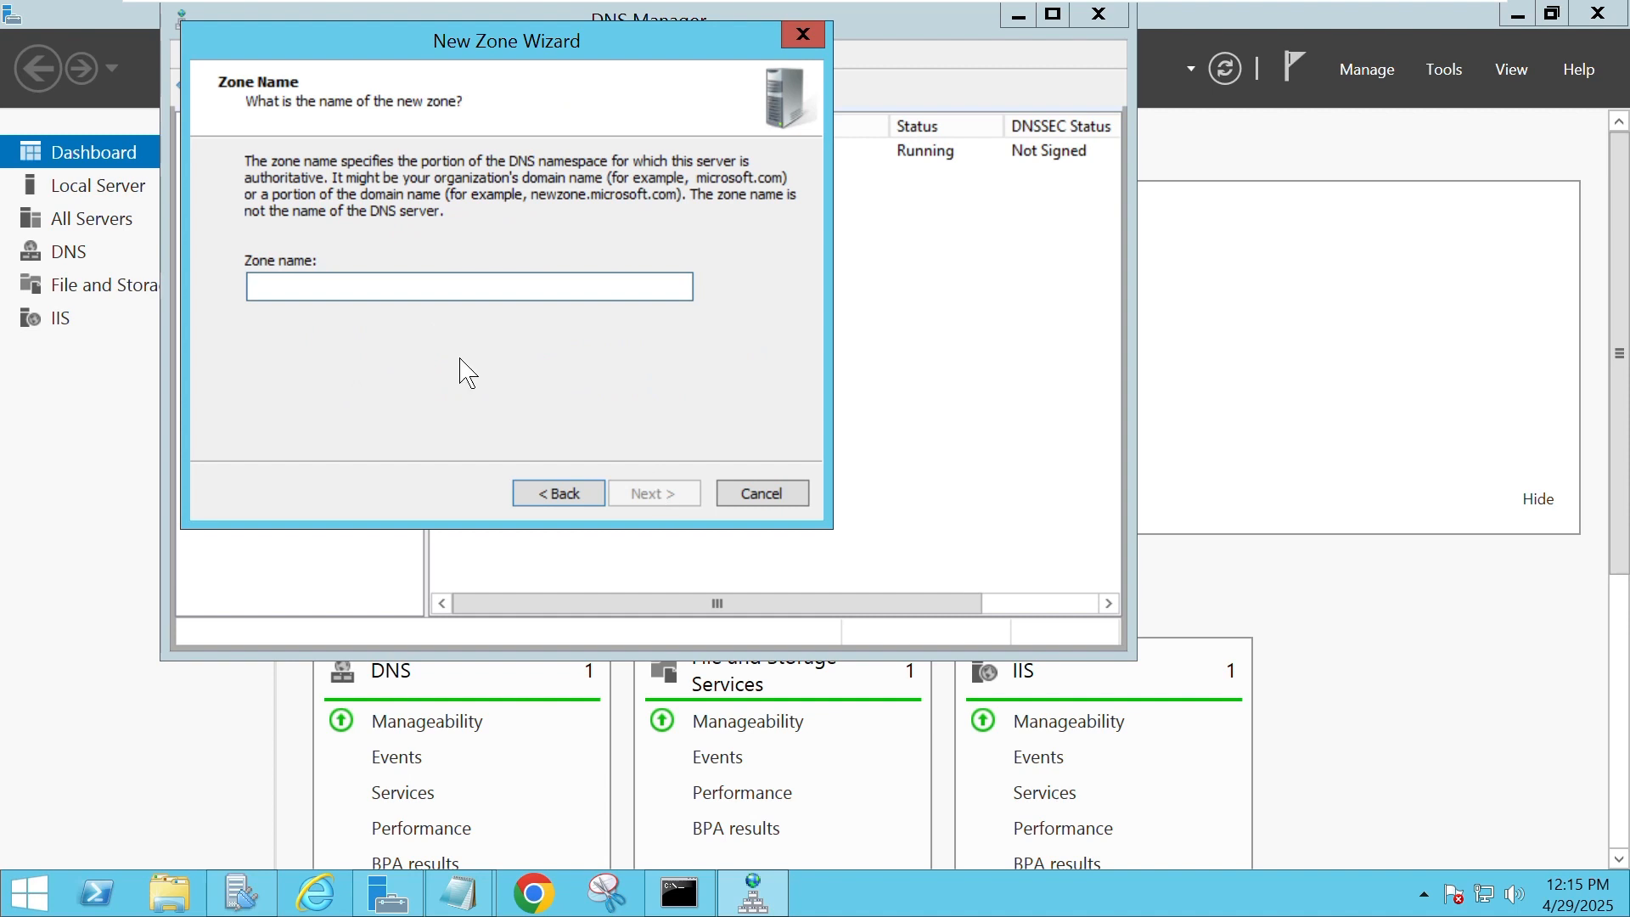
pyautogui.write('pks')
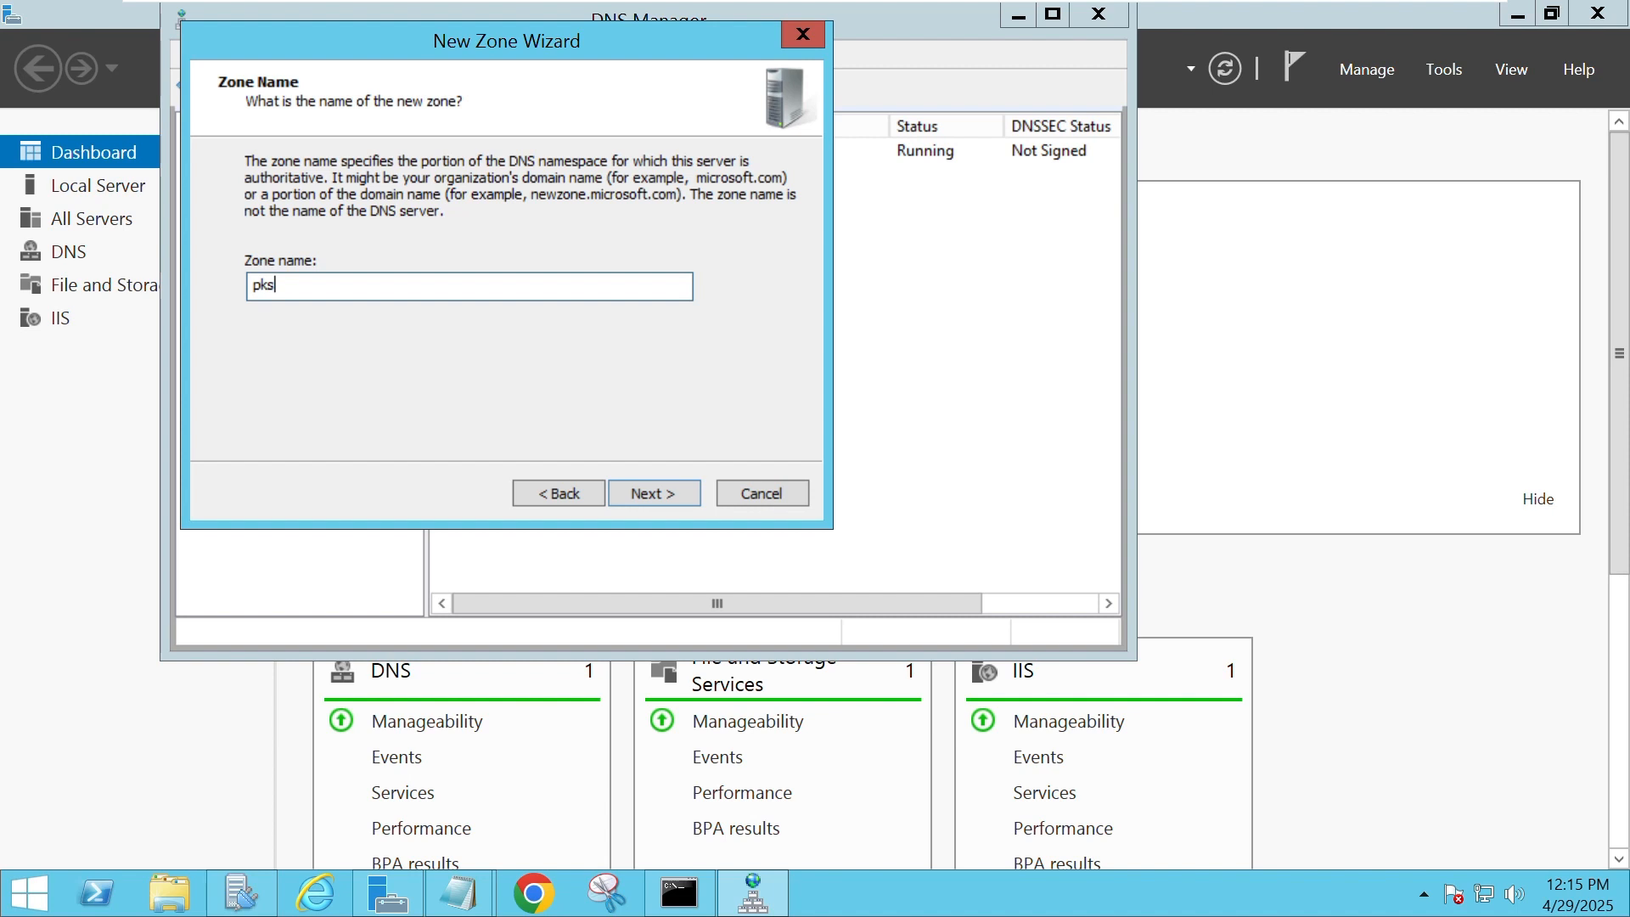
pyautogui.write('testmaillab.com')
pyautogui.click(668, 495)
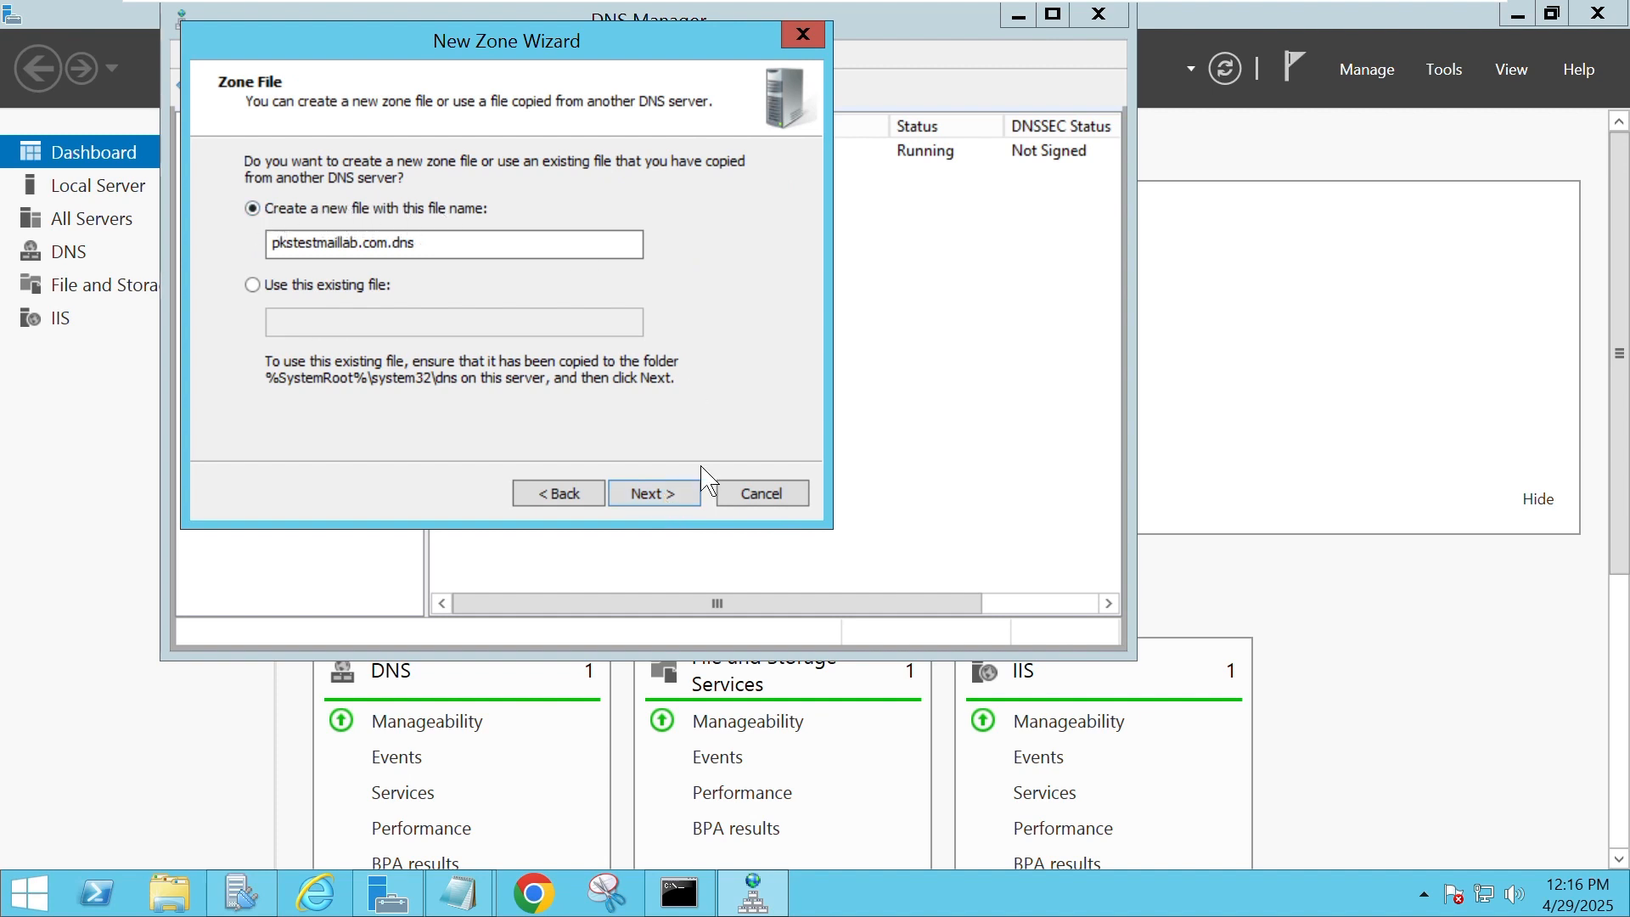
pyautogui.click(666, 499)
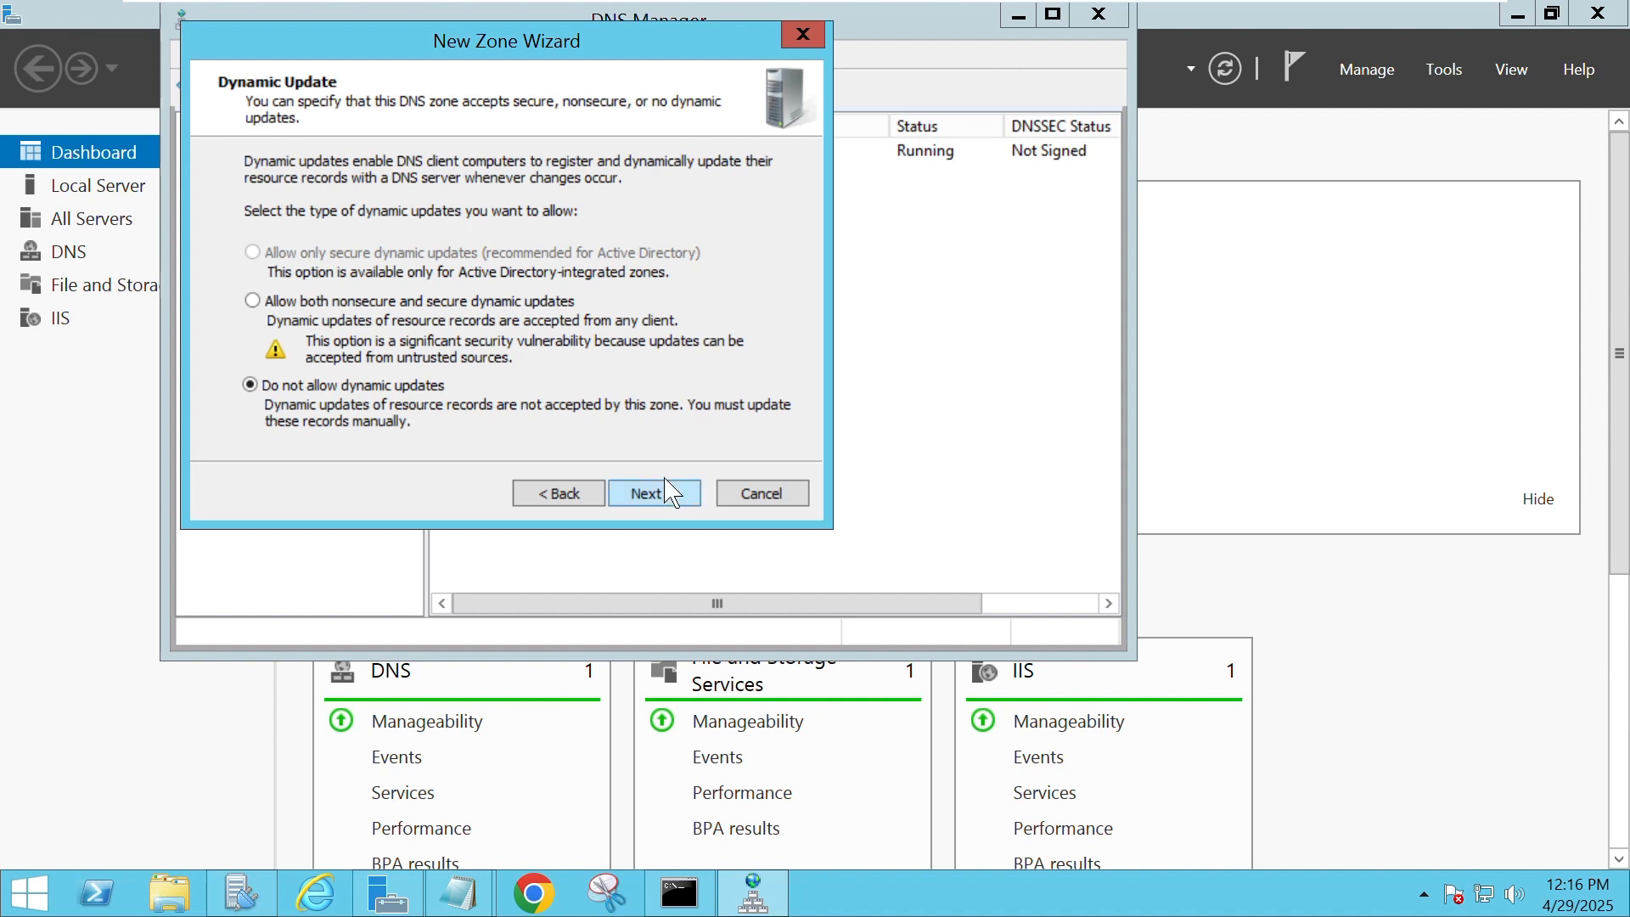
pyautogui.click(674, 505)
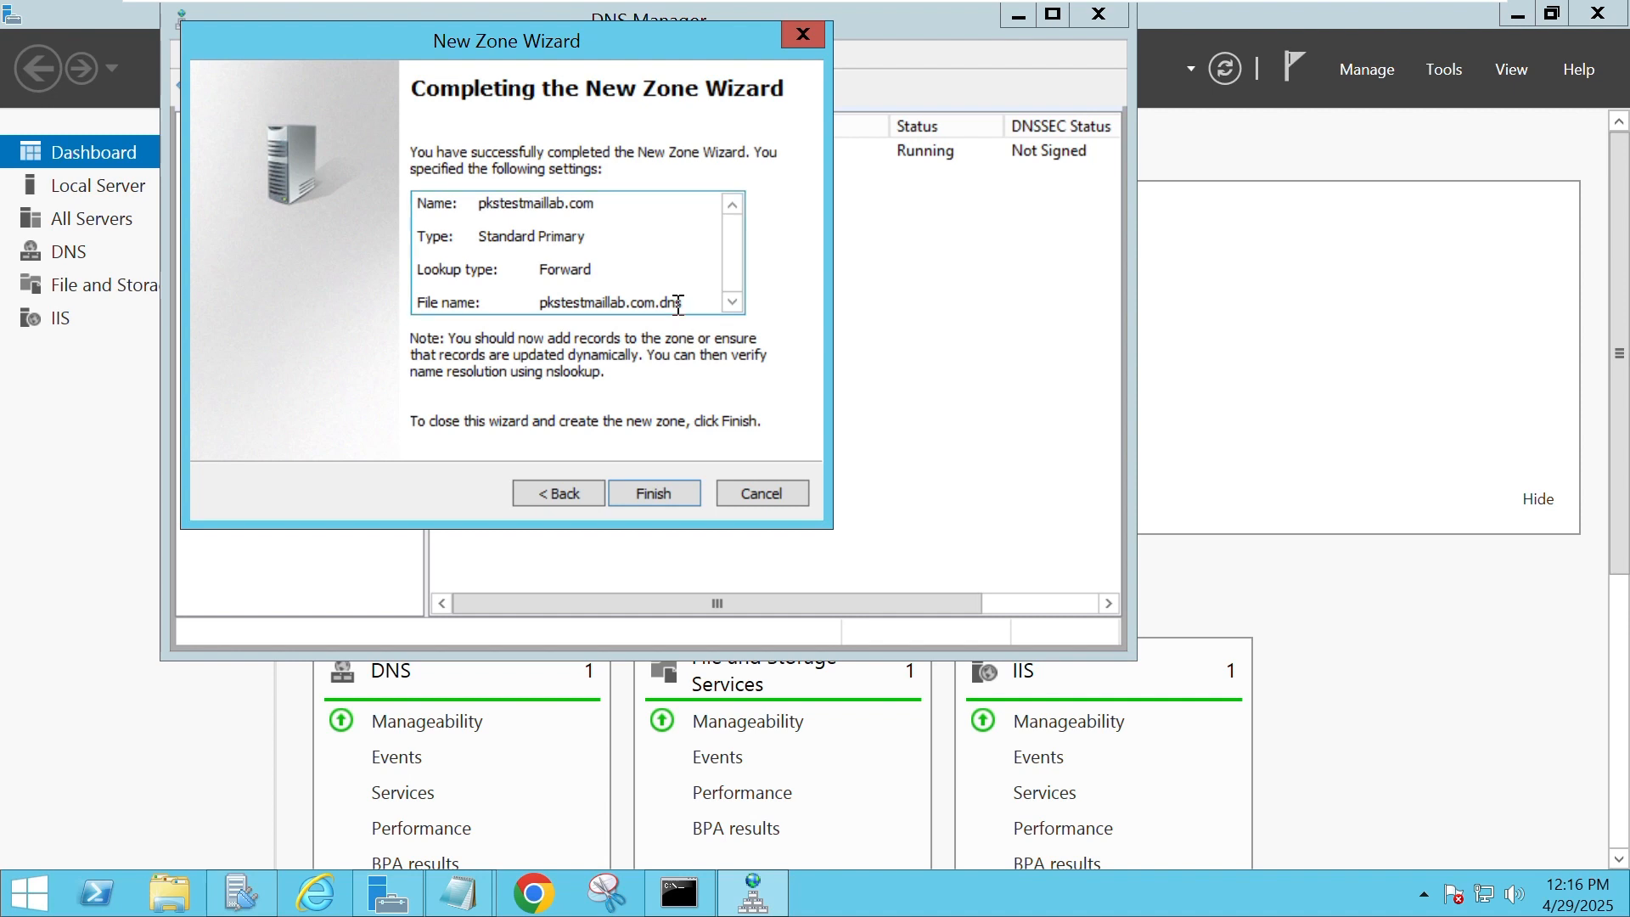
pyautogui.click(762, 495)
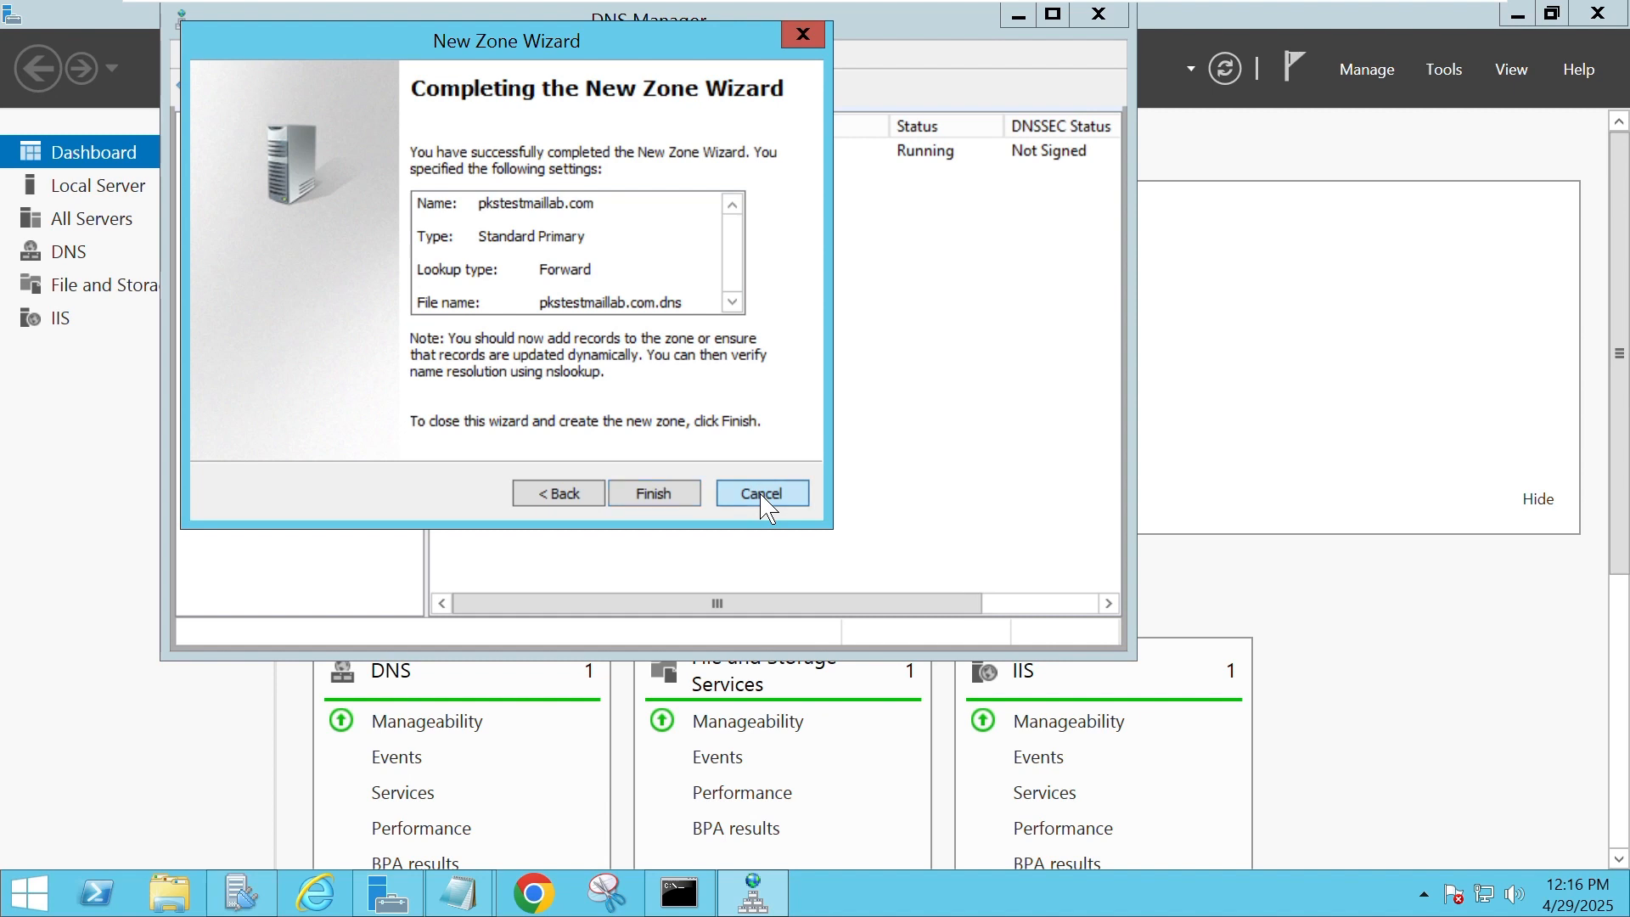
# Expand the forward lookup zones and display the records of the pkstestmaillab.com zone
pyautogui.click(218, 171)
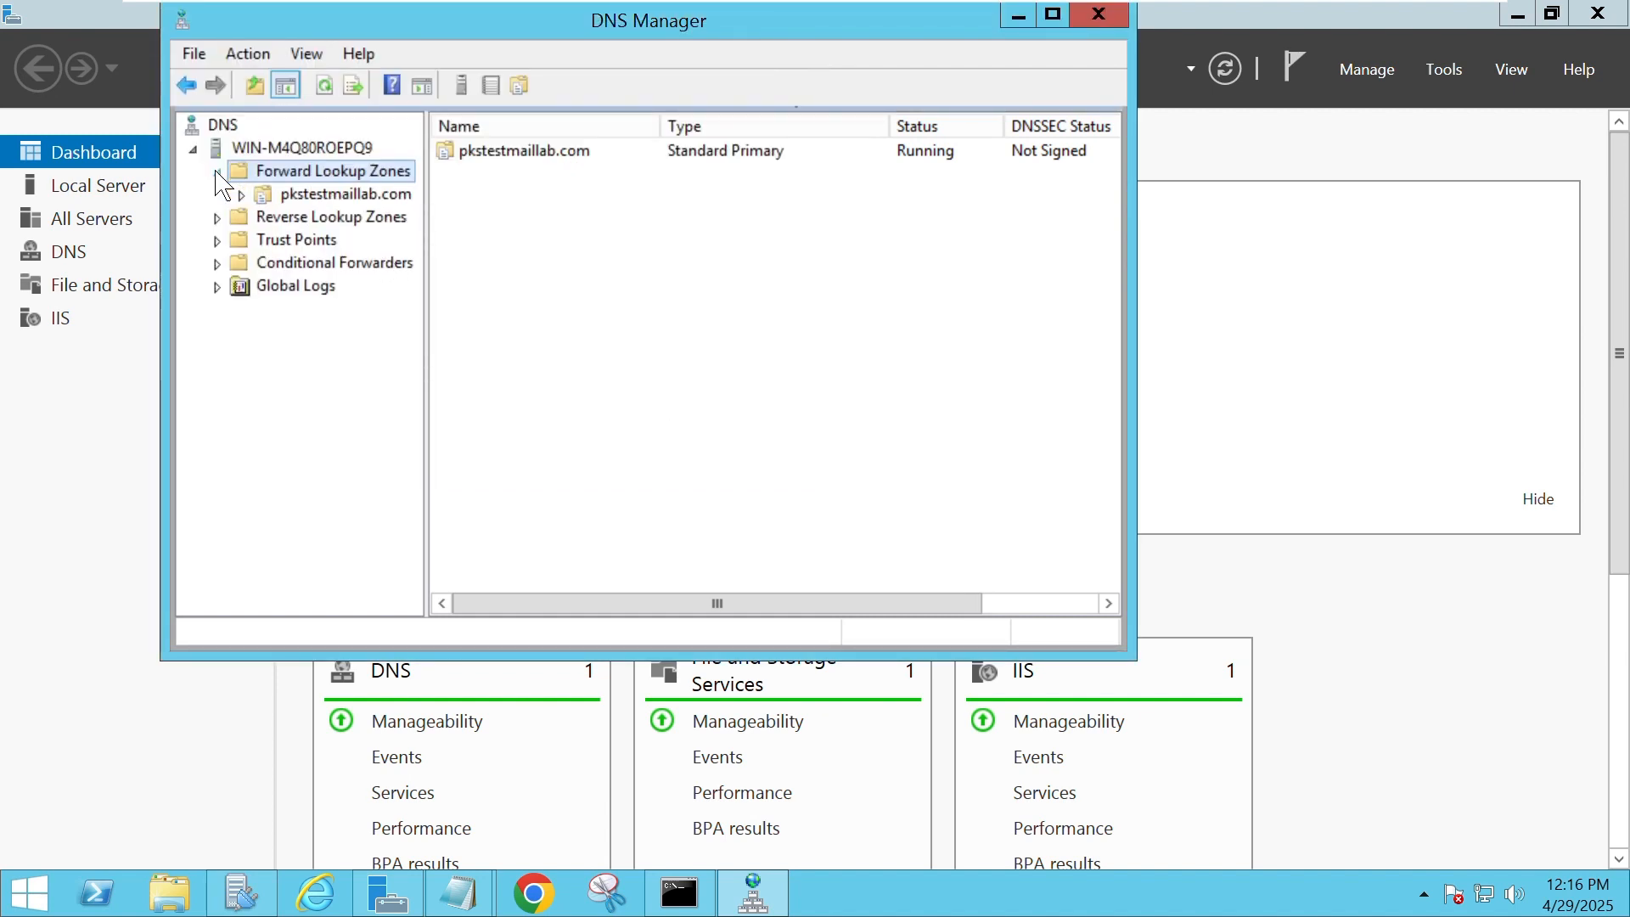
pyautogui.click(329, 197)
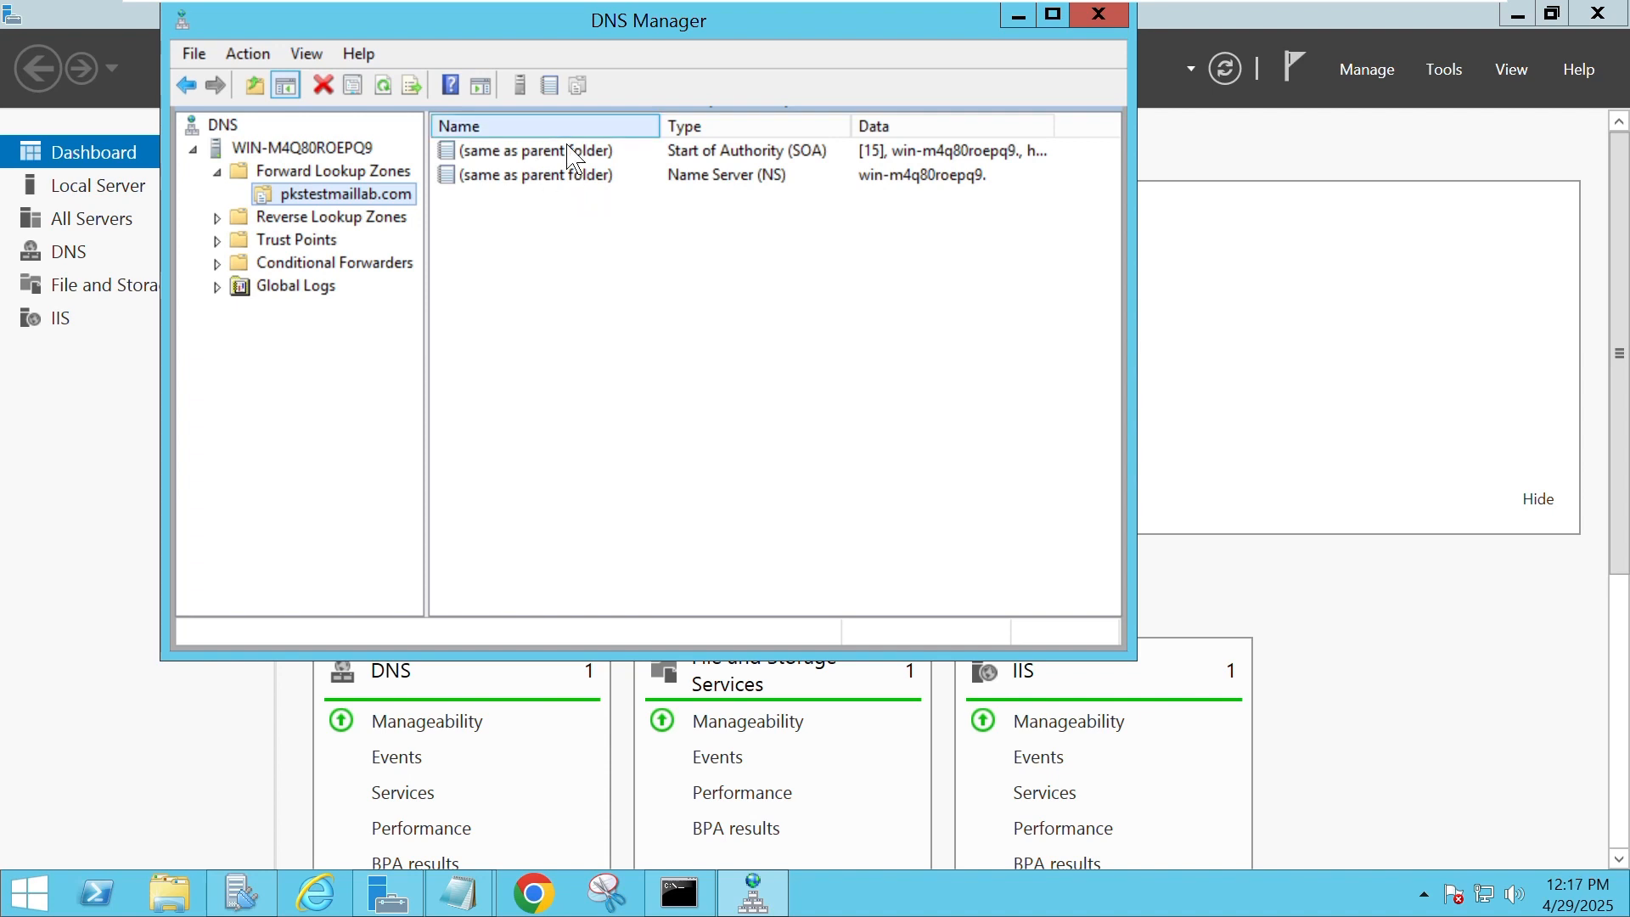
# Go through the New Zone Wizard for a primary IPv4 reverse lookup zone with network ID 192.168.10 without dynamic updates, cancelling at the final page
pyautogui.click(321, 220)
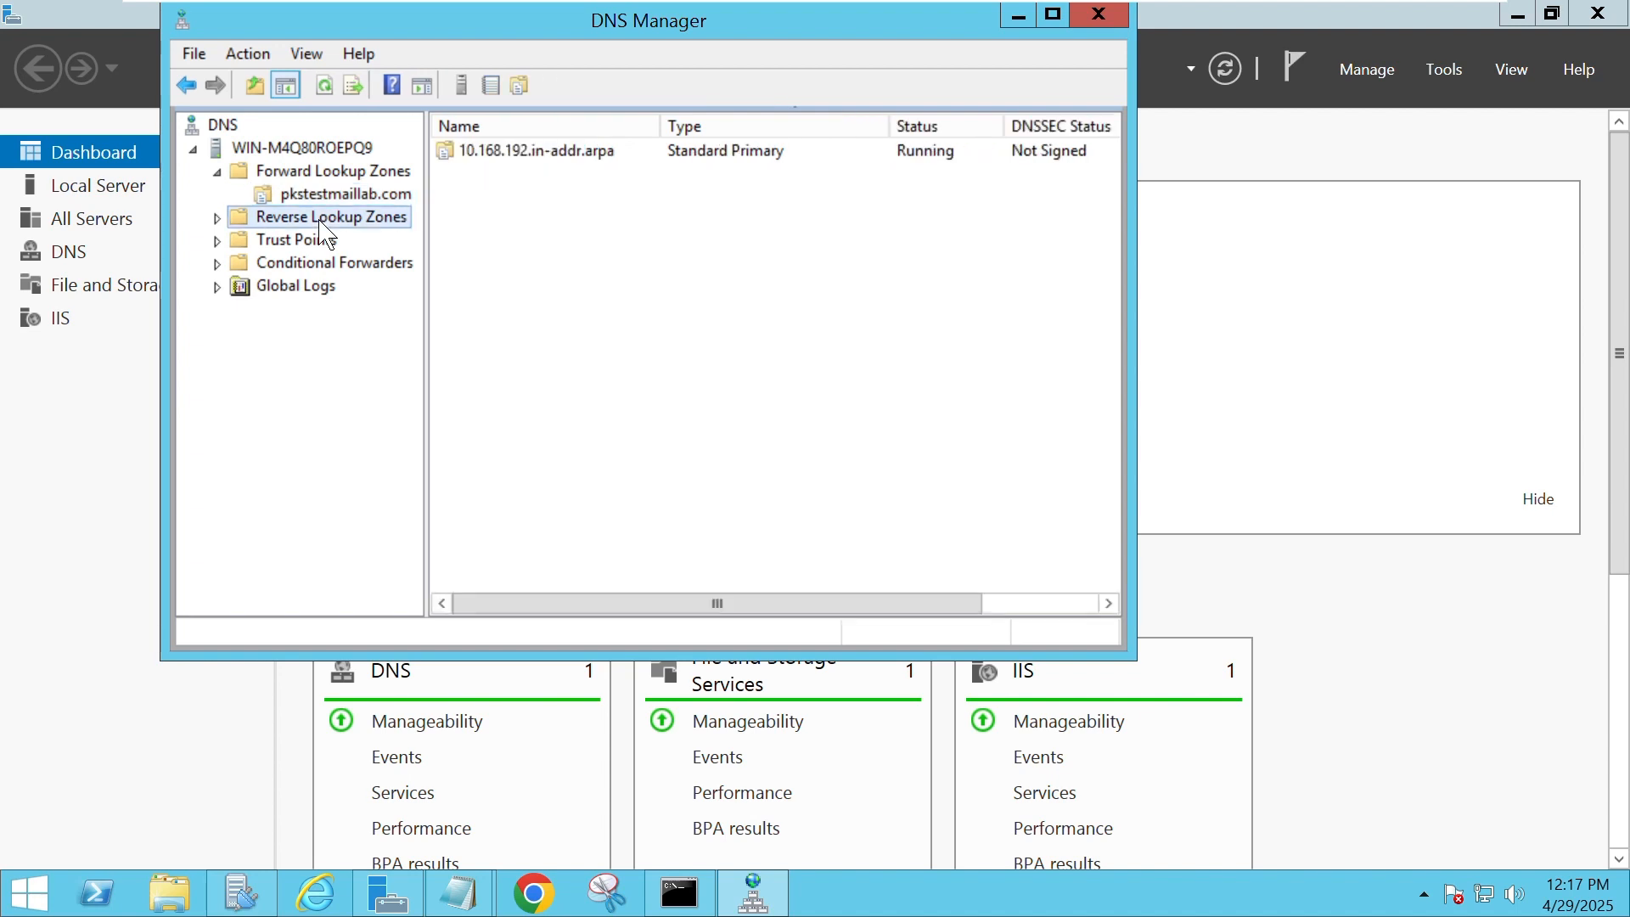
pyautogui.rightClick(323, 229)
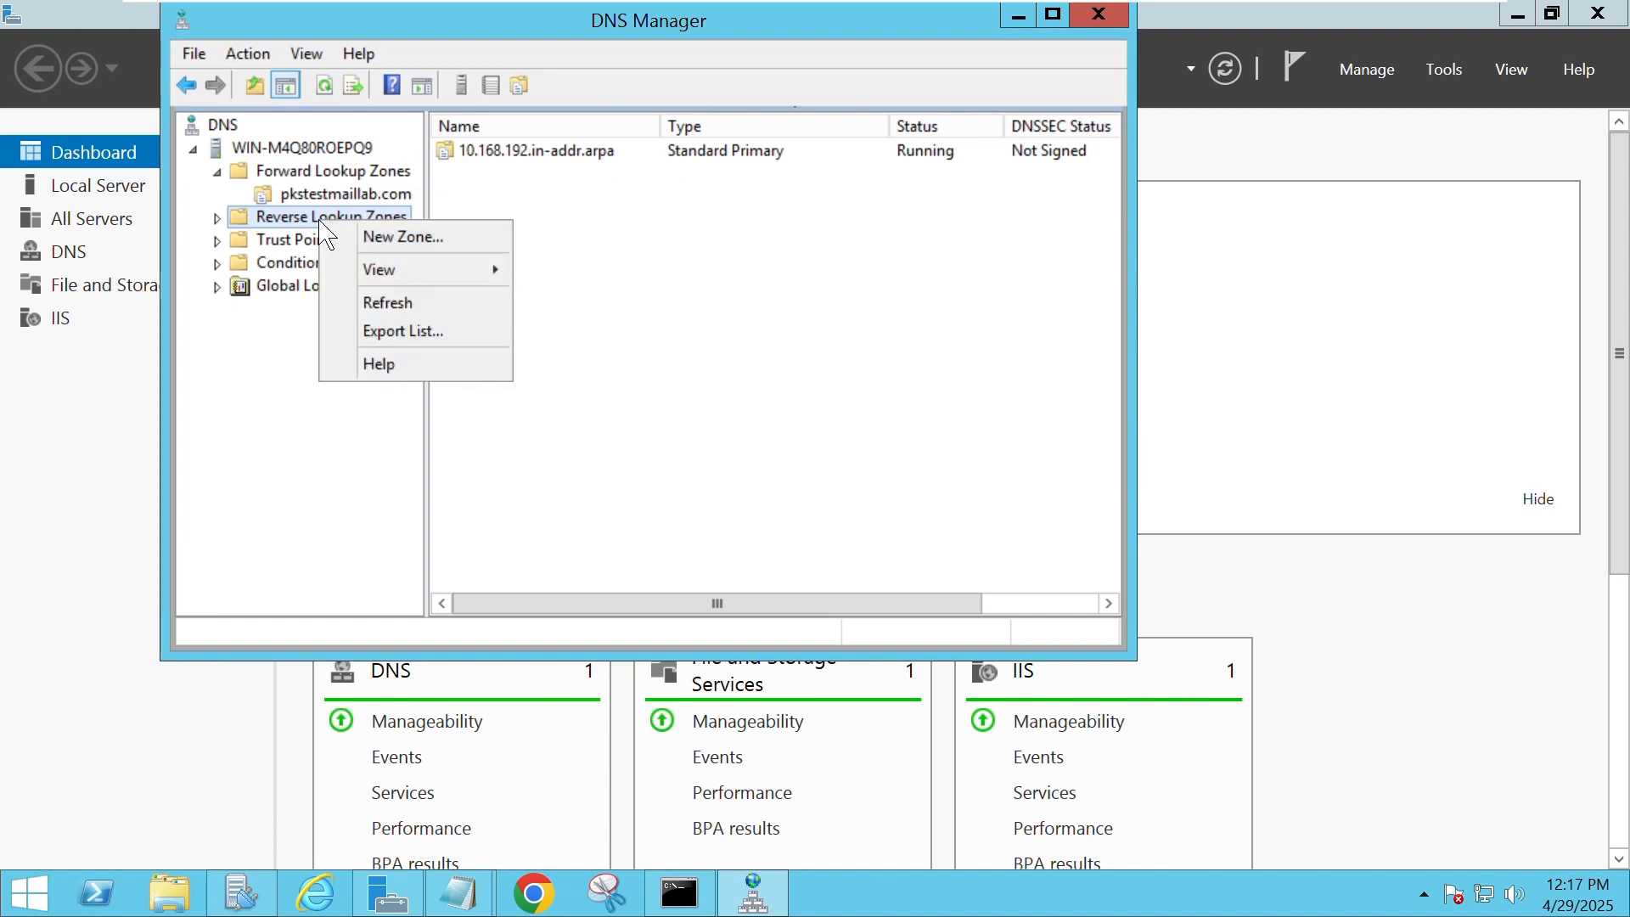
pyautogui.click(409, 238)
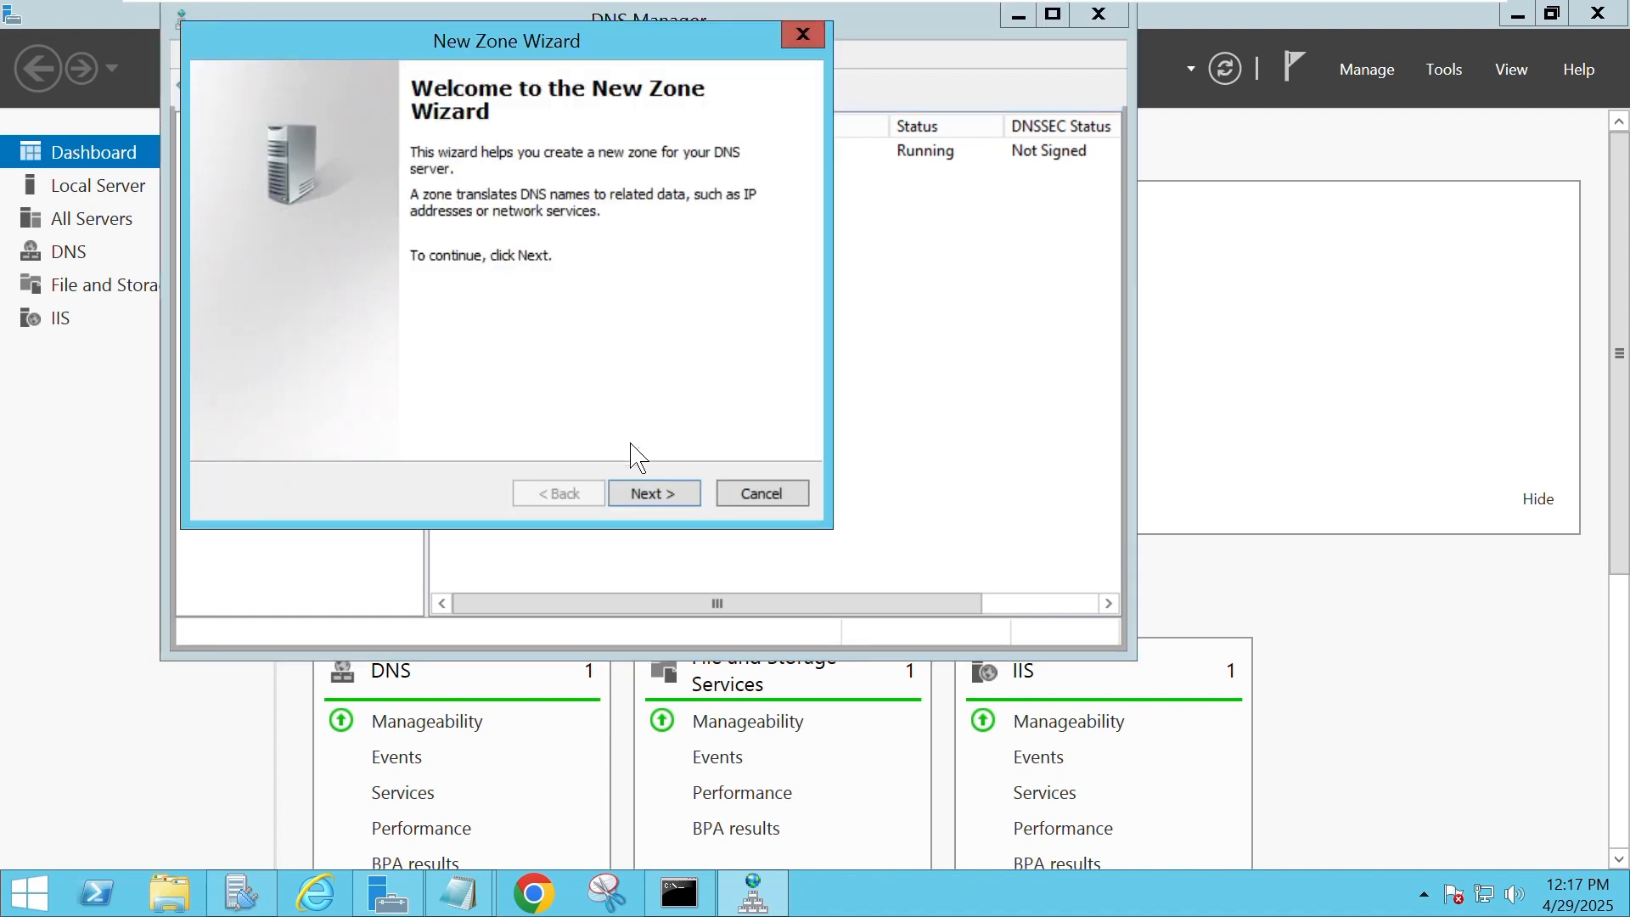
pyautogui.click(658, 496)
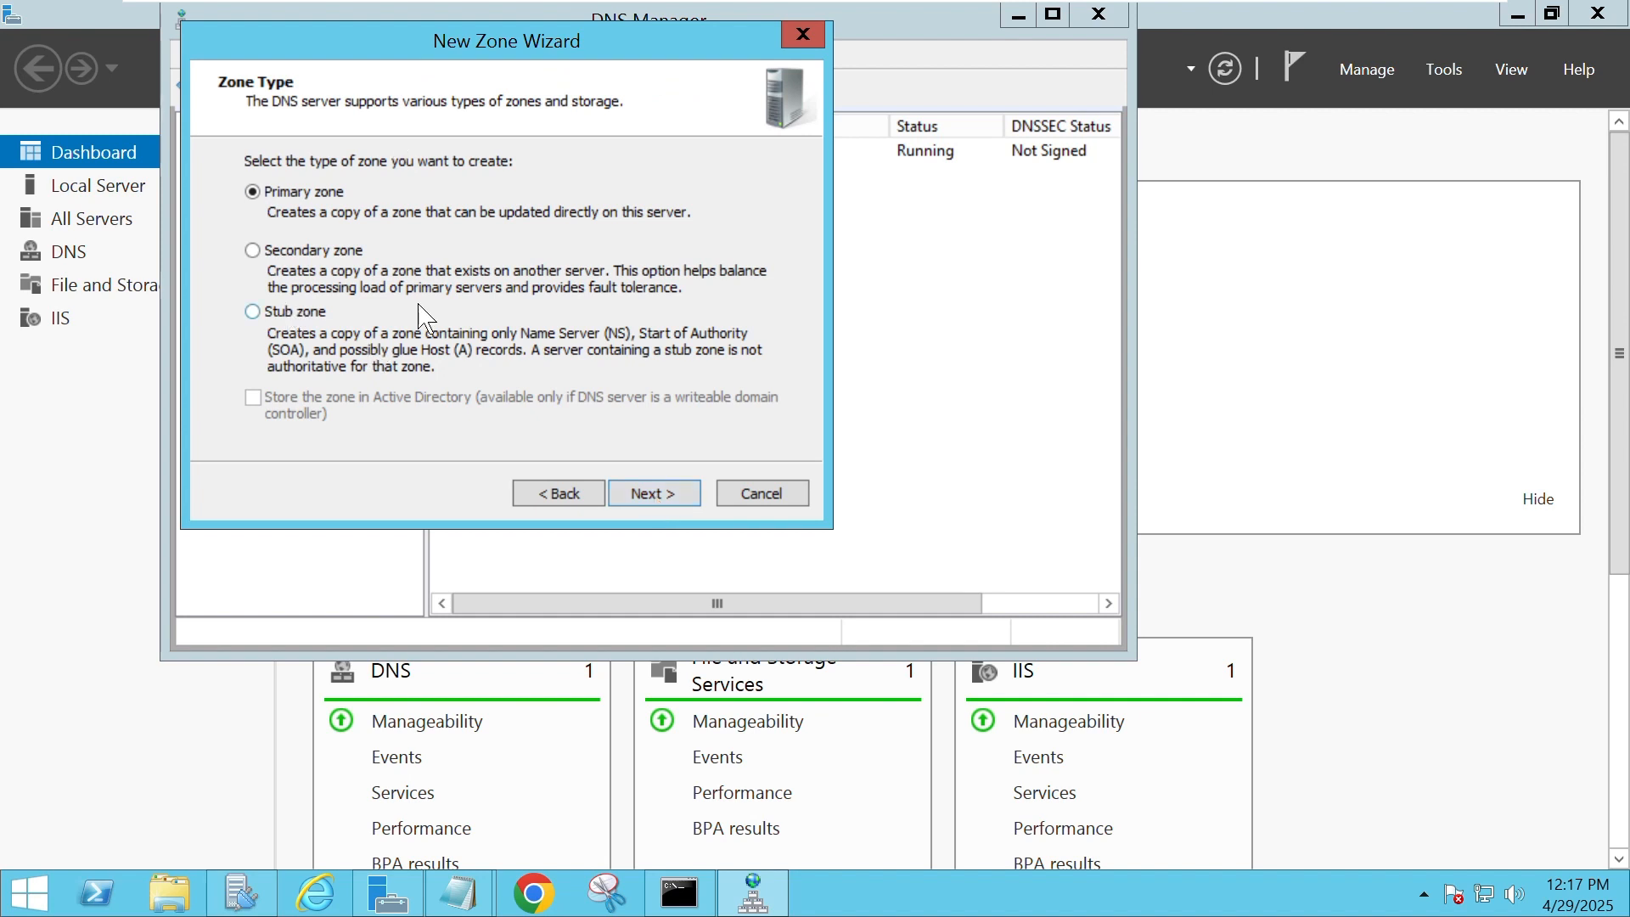
pyautogui.click(655, 494)
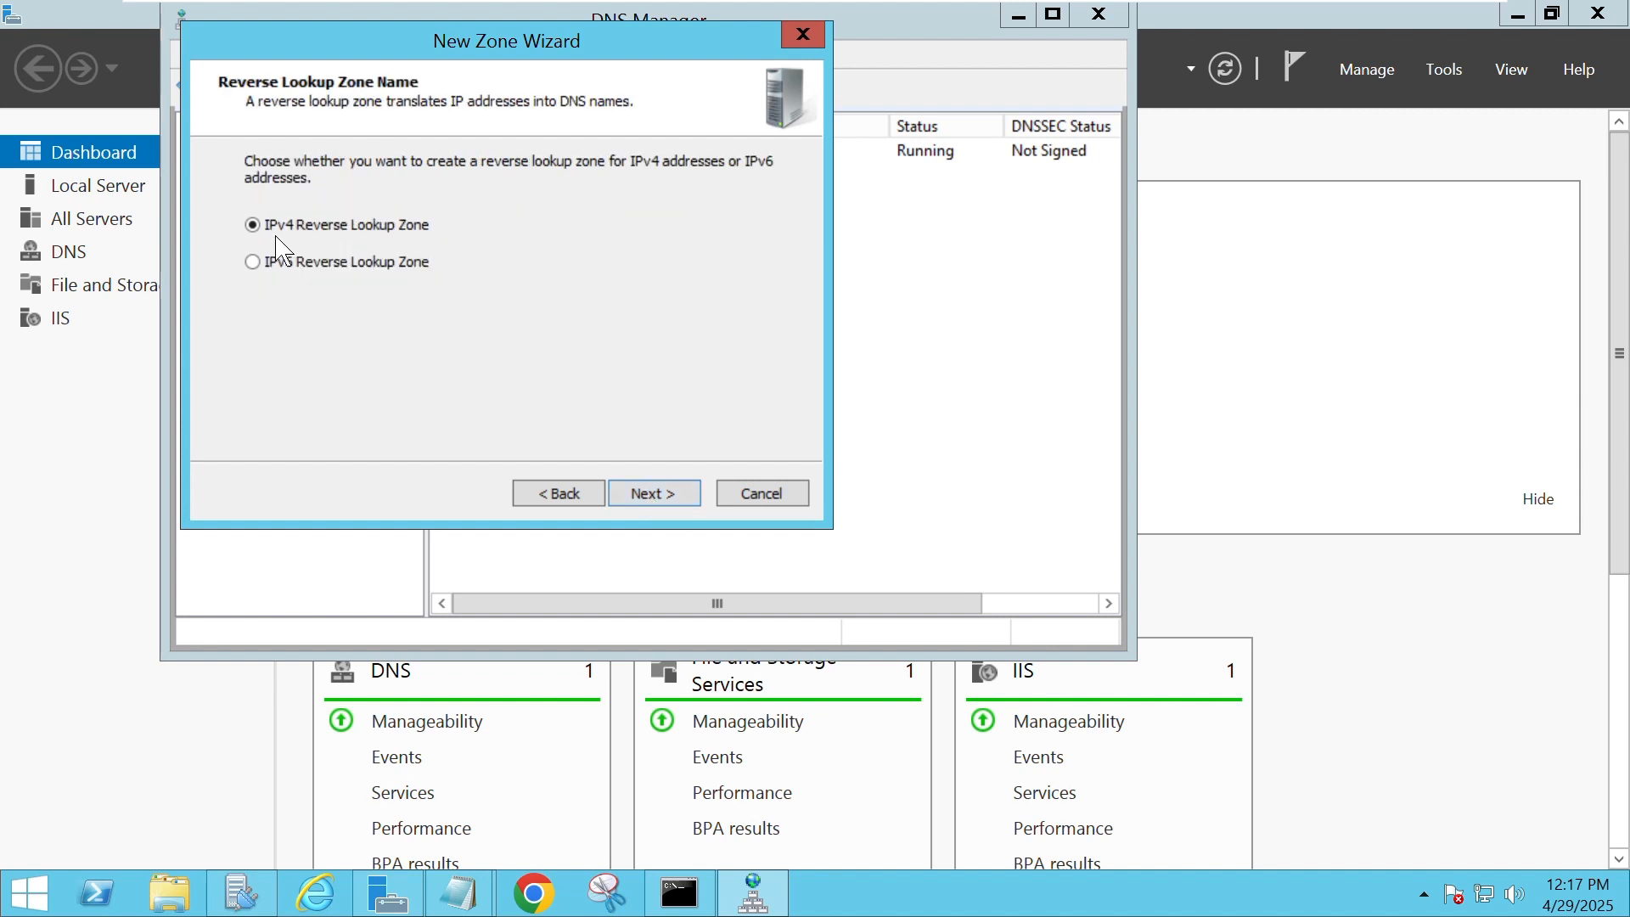
pyautogui.click(654, 495)
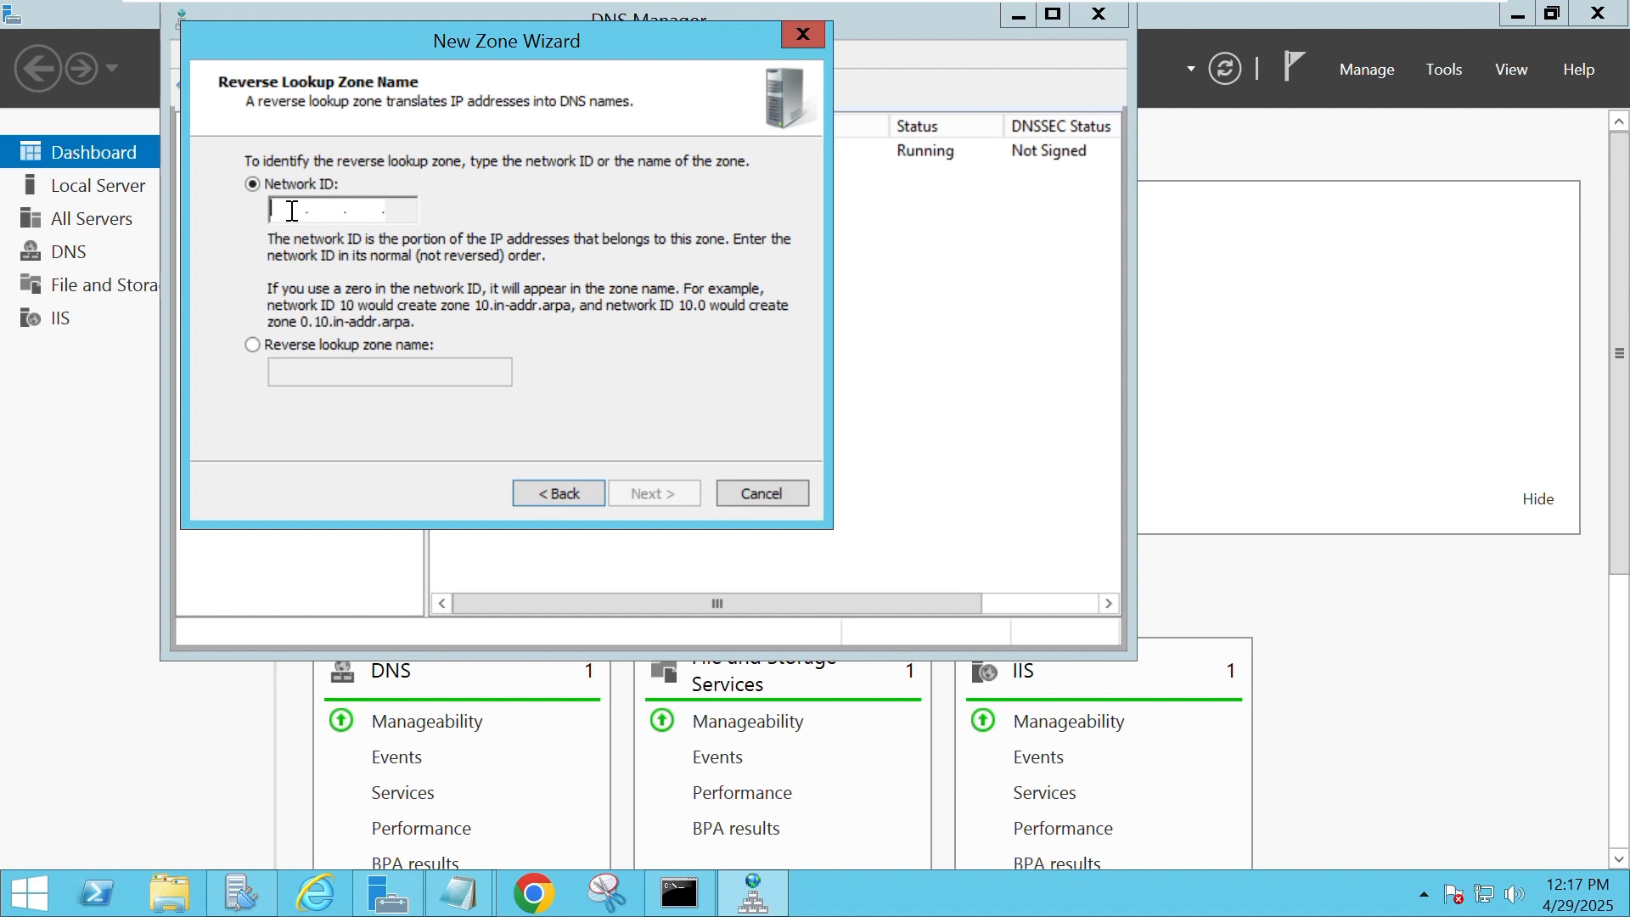
pyautogui.write('192 .168 .')
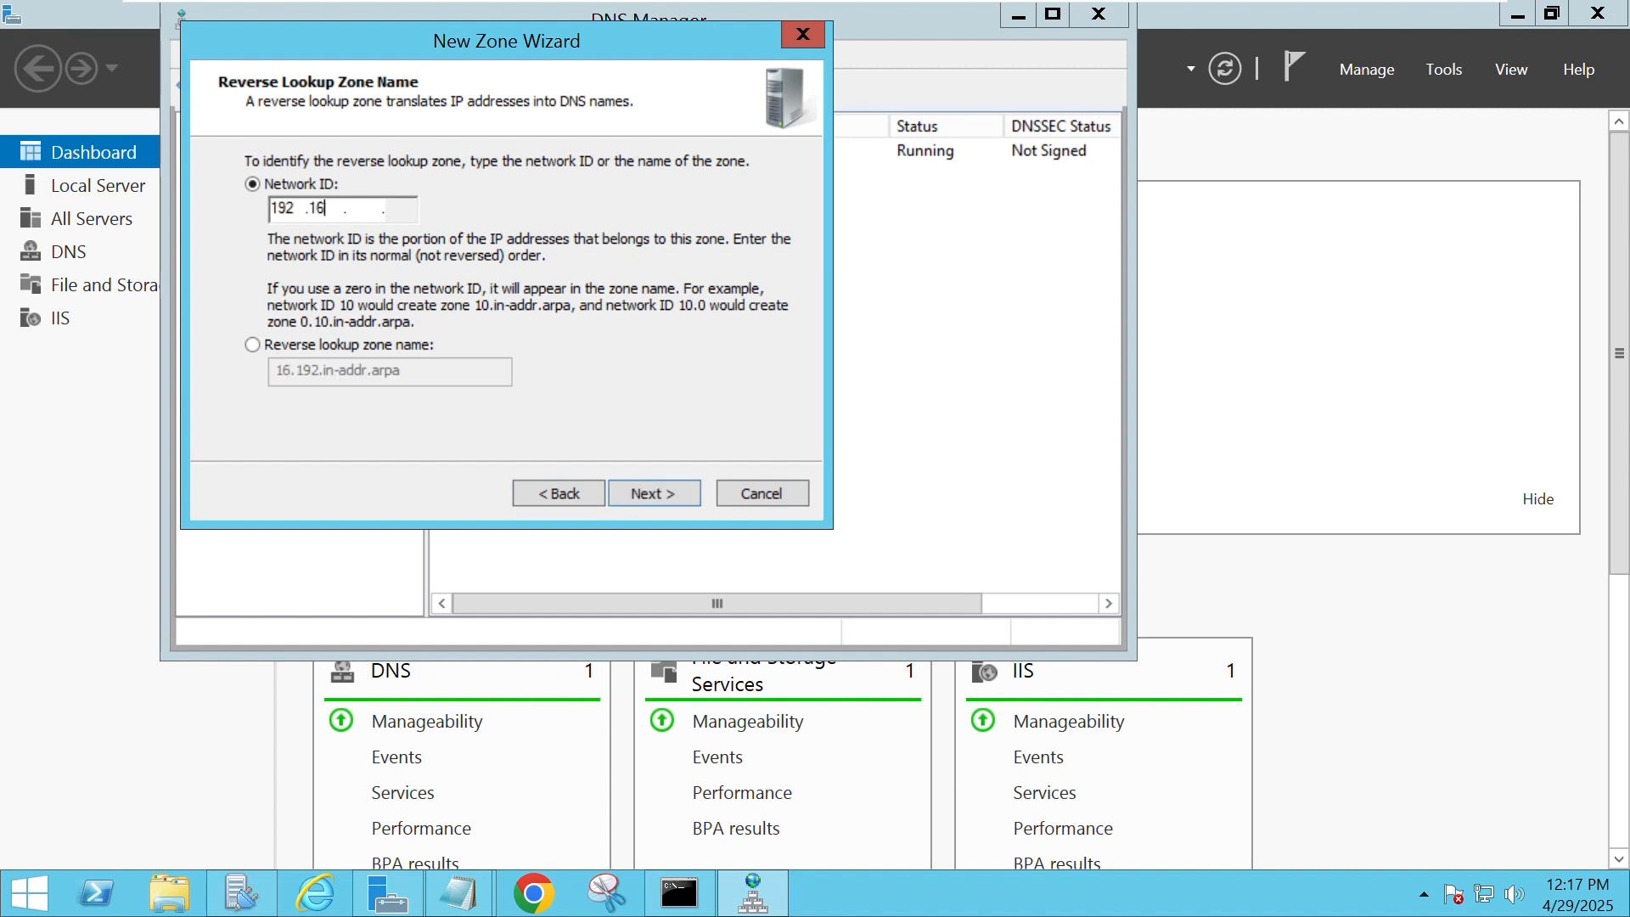
pyautogui.write('10')
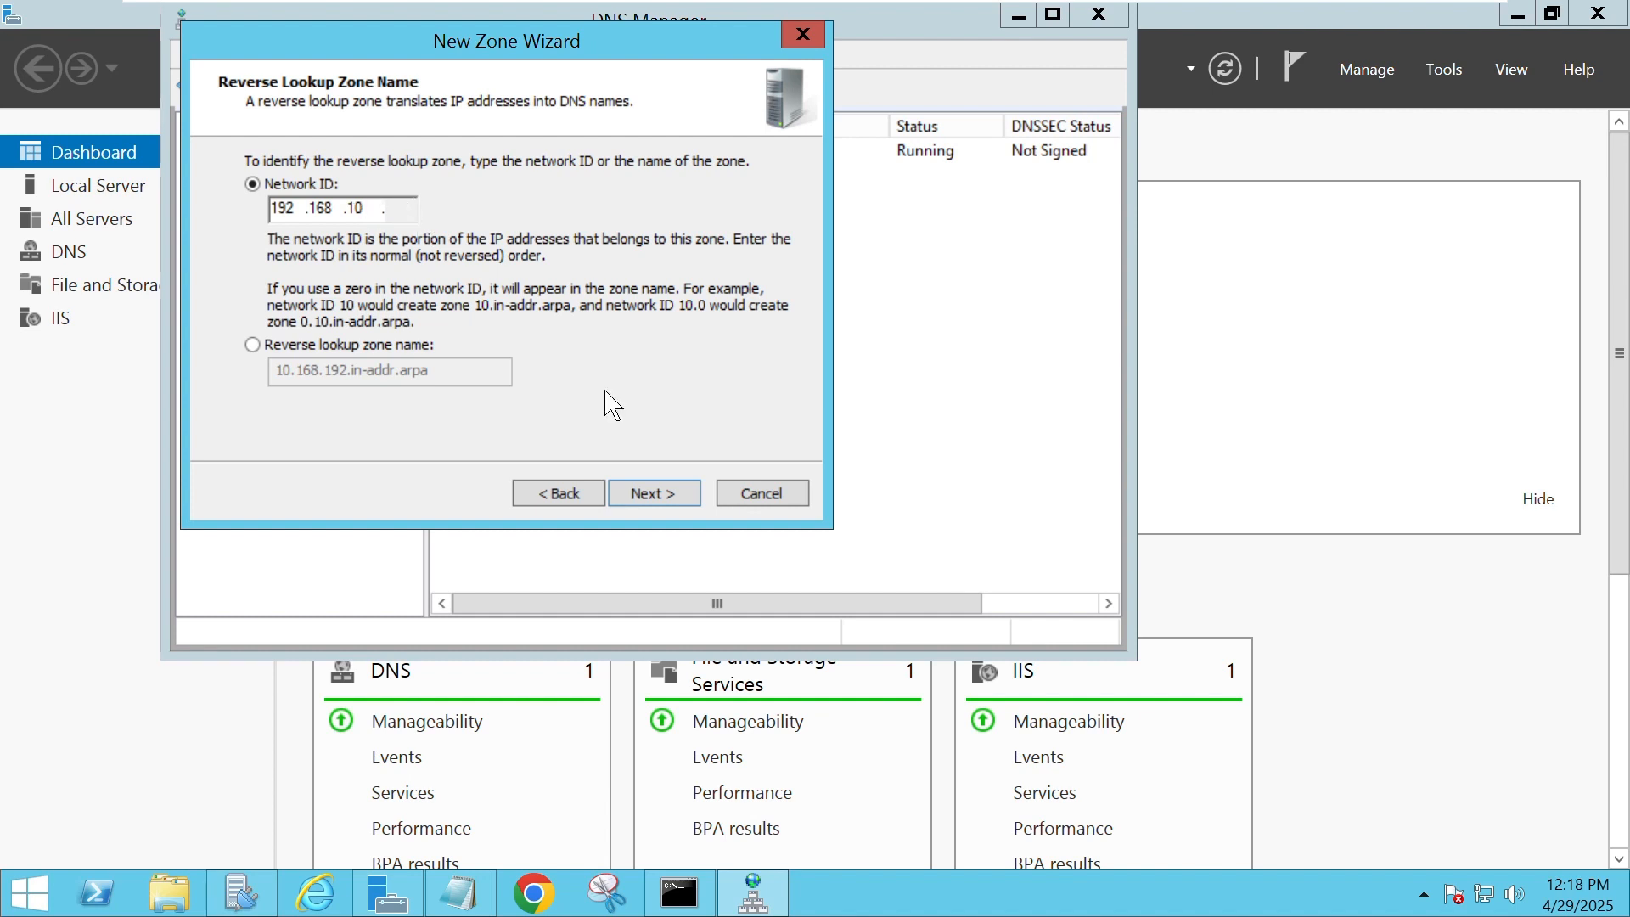
pyautogui.click(653, 493)
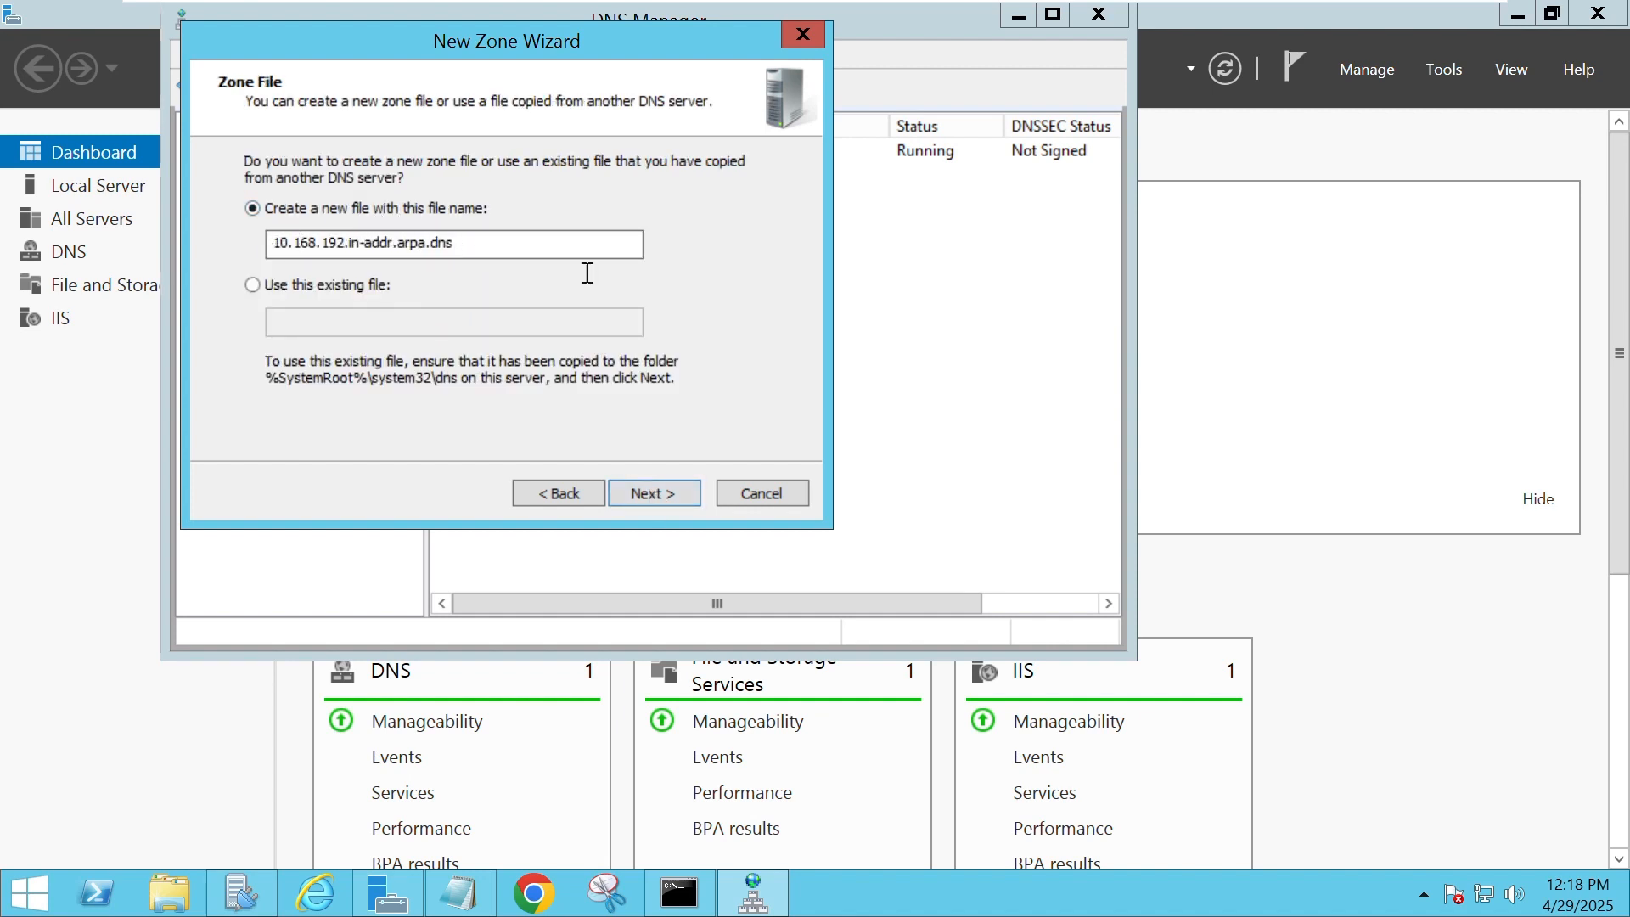
pyautogui.click(663, 512)
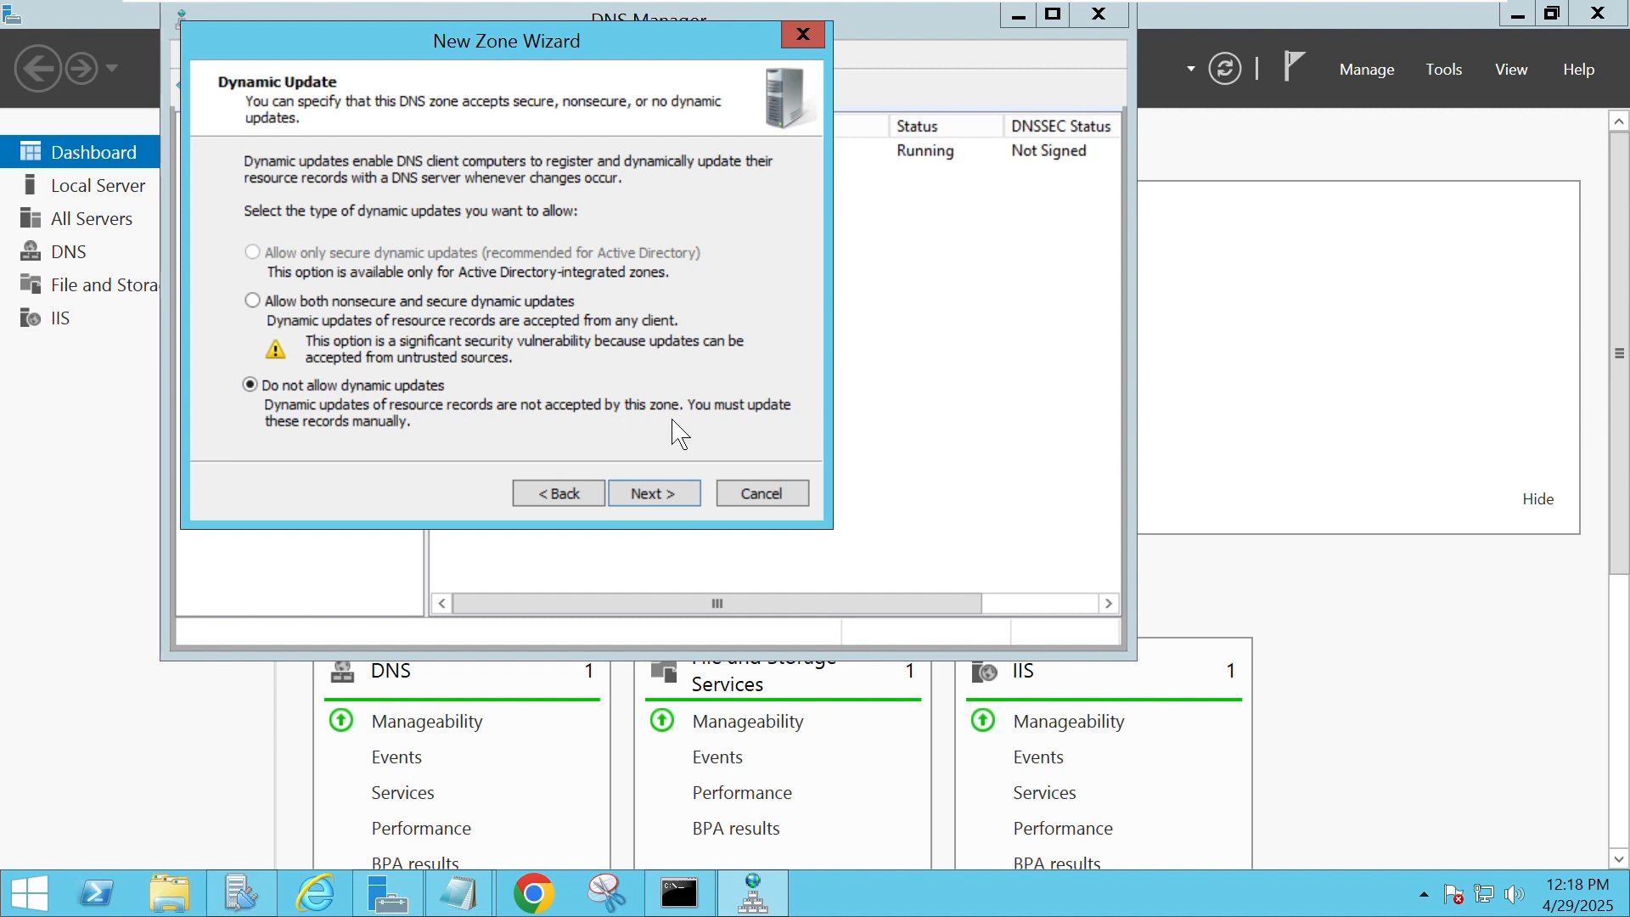
pyautogui.click(659, 499)
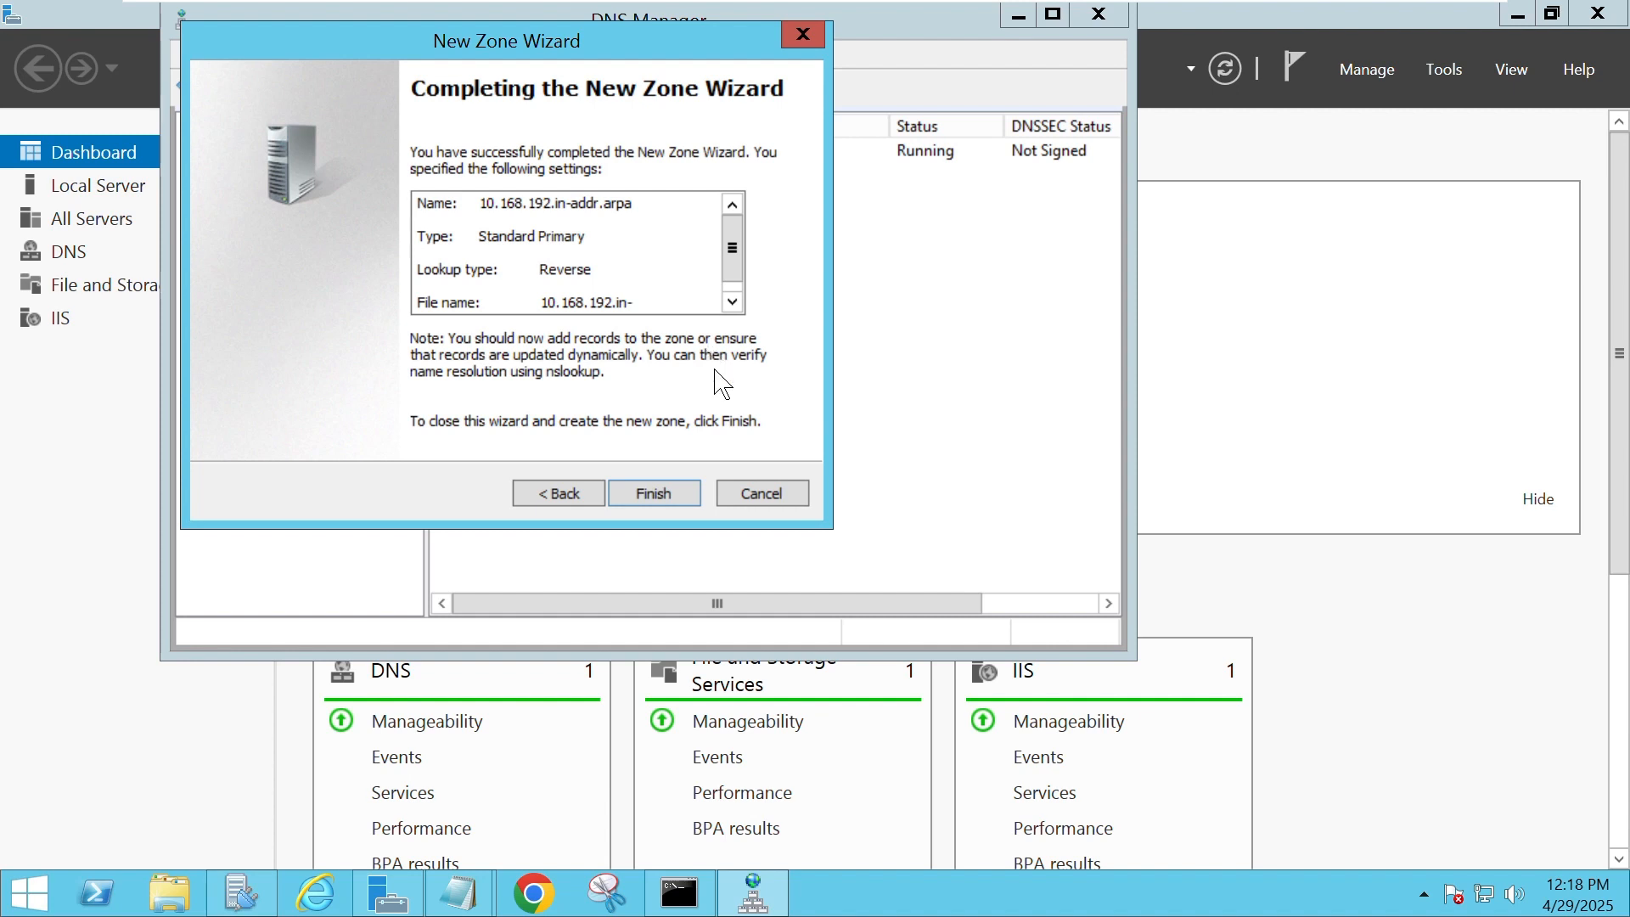
pyautogui.click(763, 494)
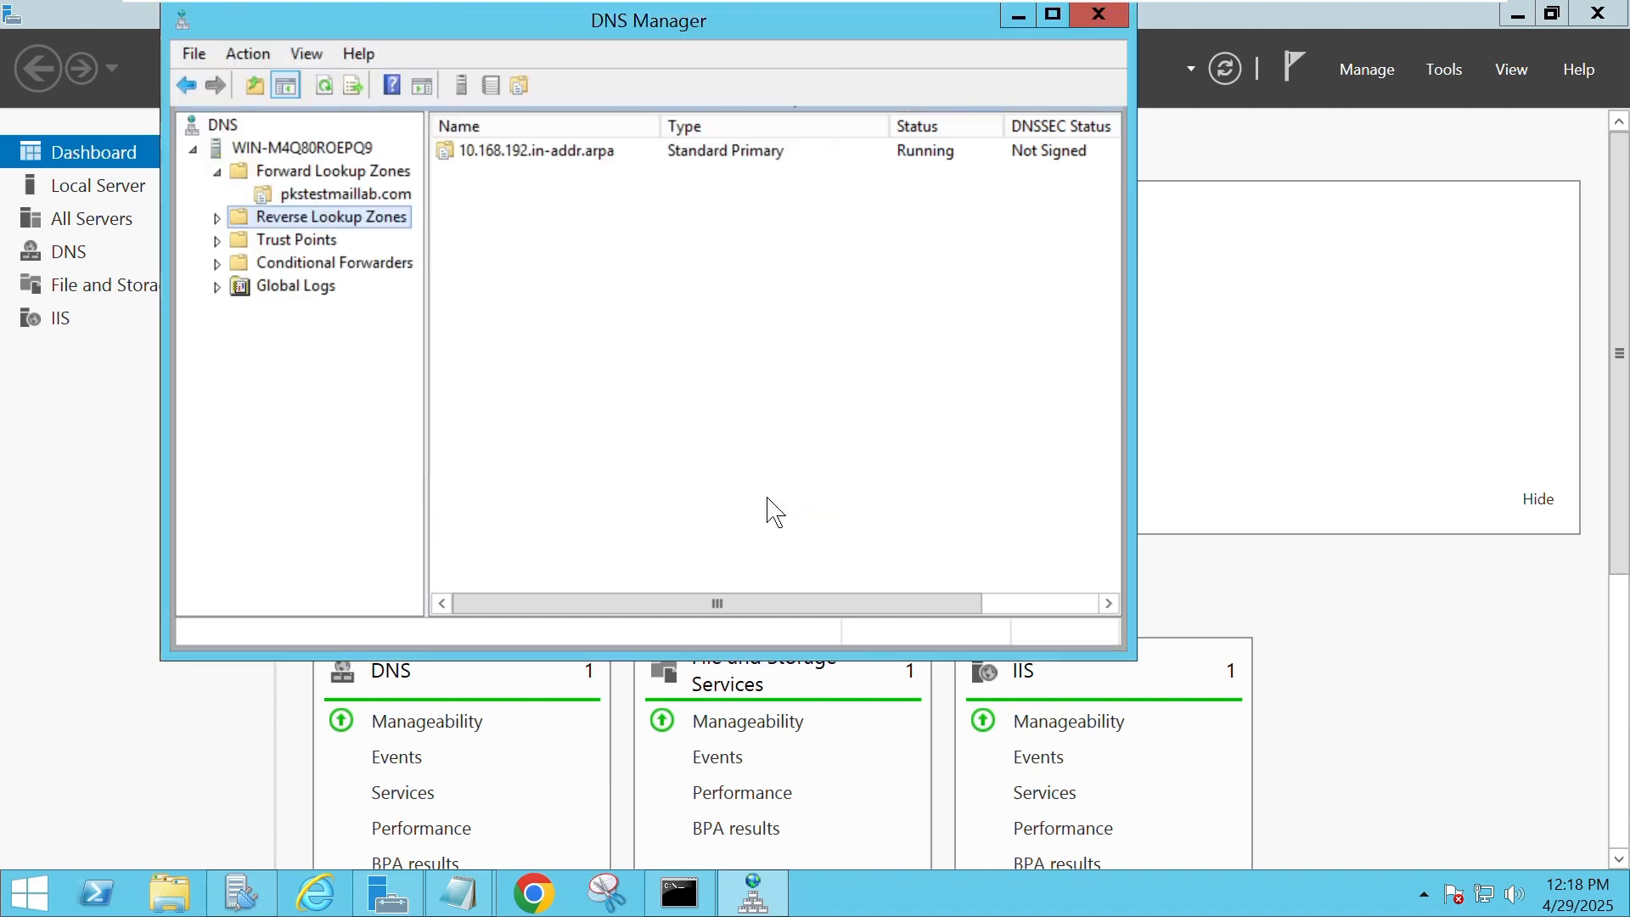
# Expand the reverse lookup zones and display the records of the 10.168.192.in-addr.arpa zone
pyautogui.click(217, 218)
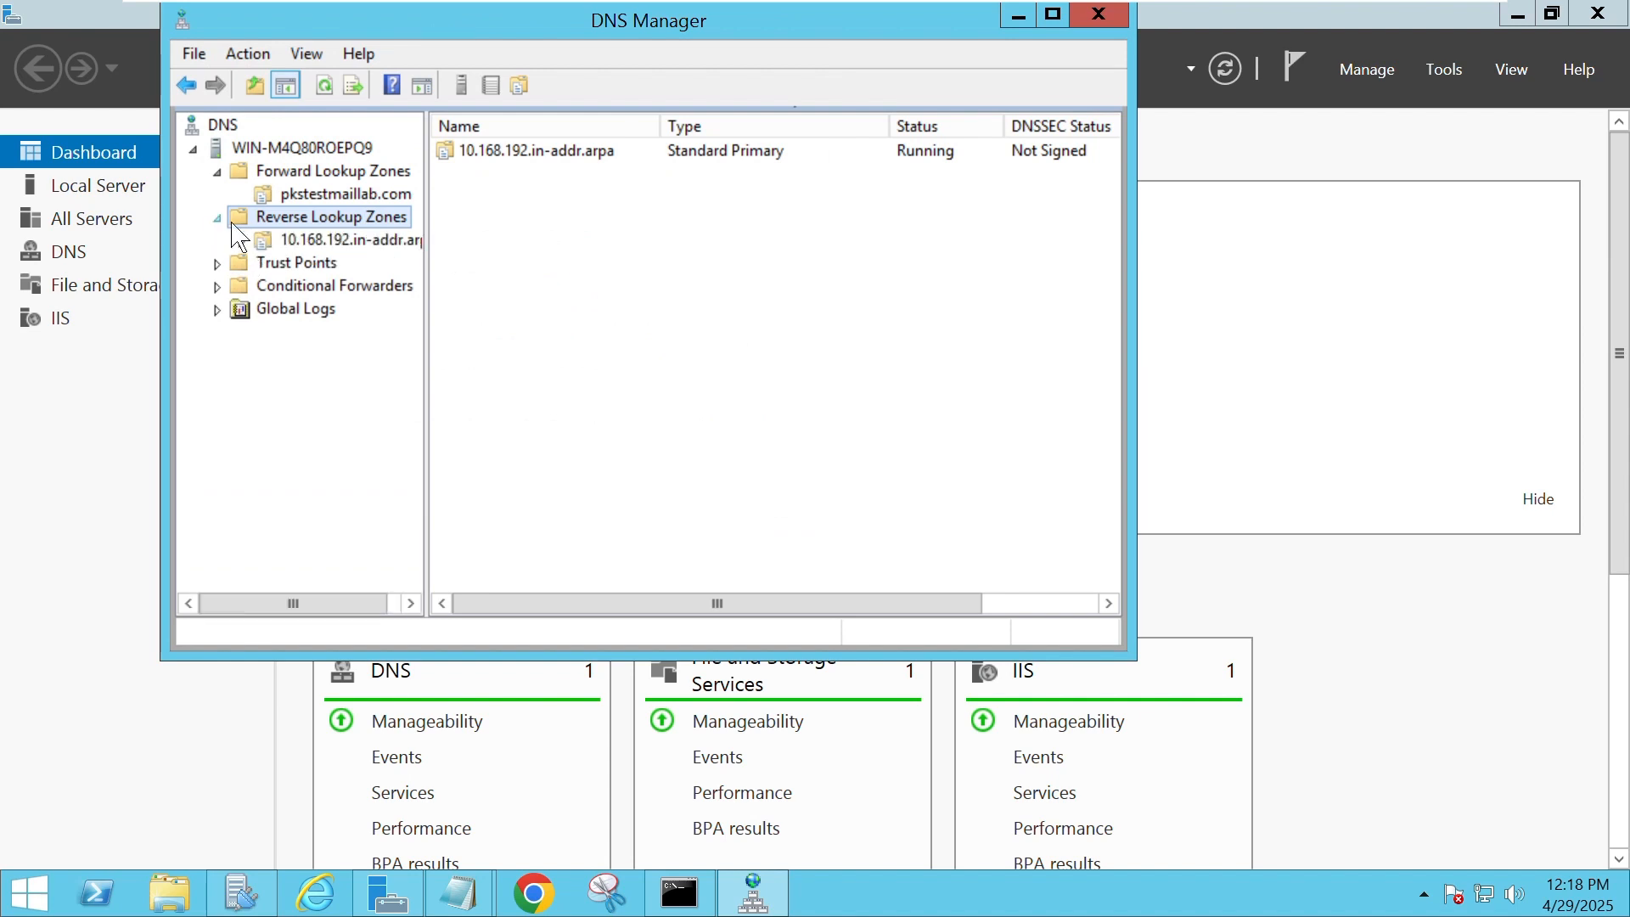
pyautogui.click(370, 241)
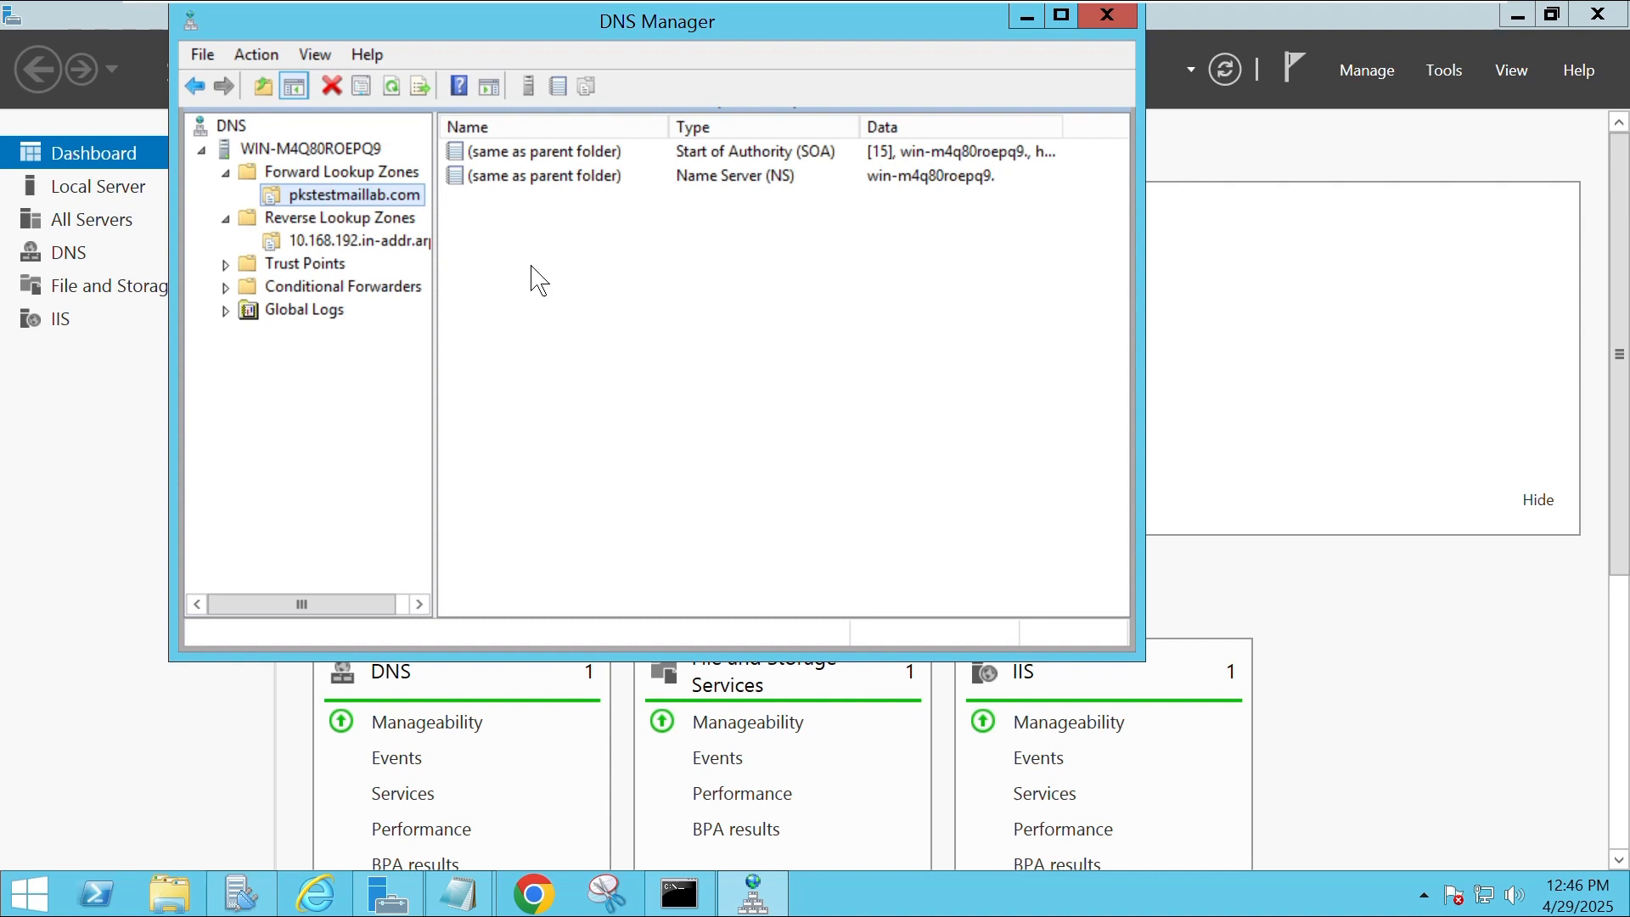
# Add a host (A) record for the parent domain pkstestmaillab.com with IP address 192.168.10.11 and an associated pointer record
pyautogui.rightClick(389, 202)
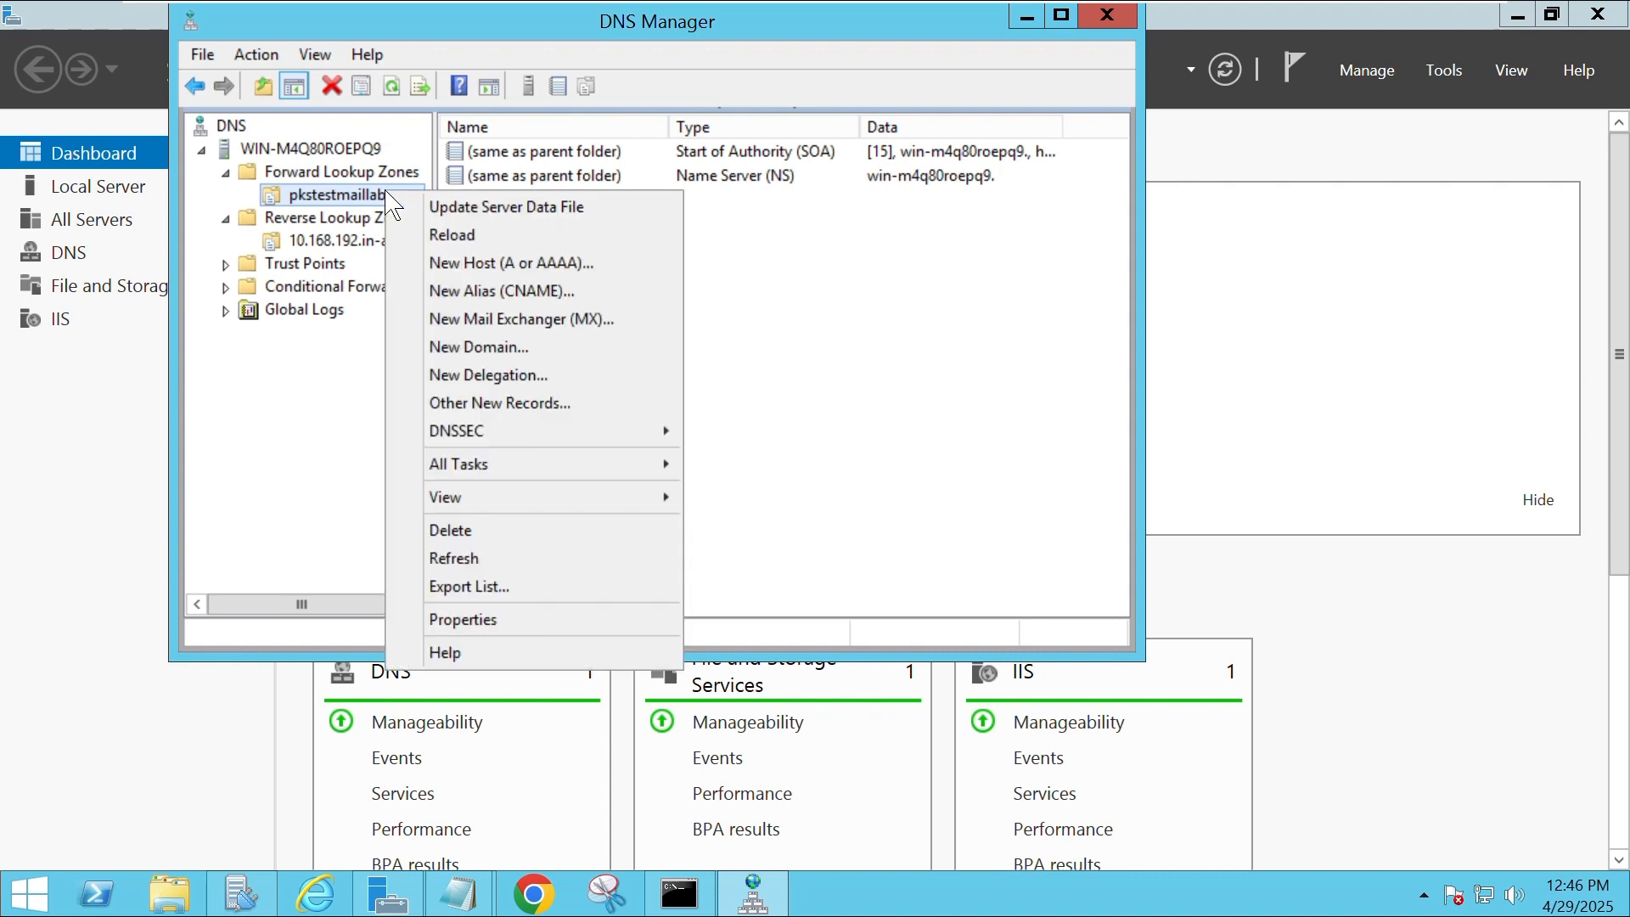
pyautogui.click(483, 274)
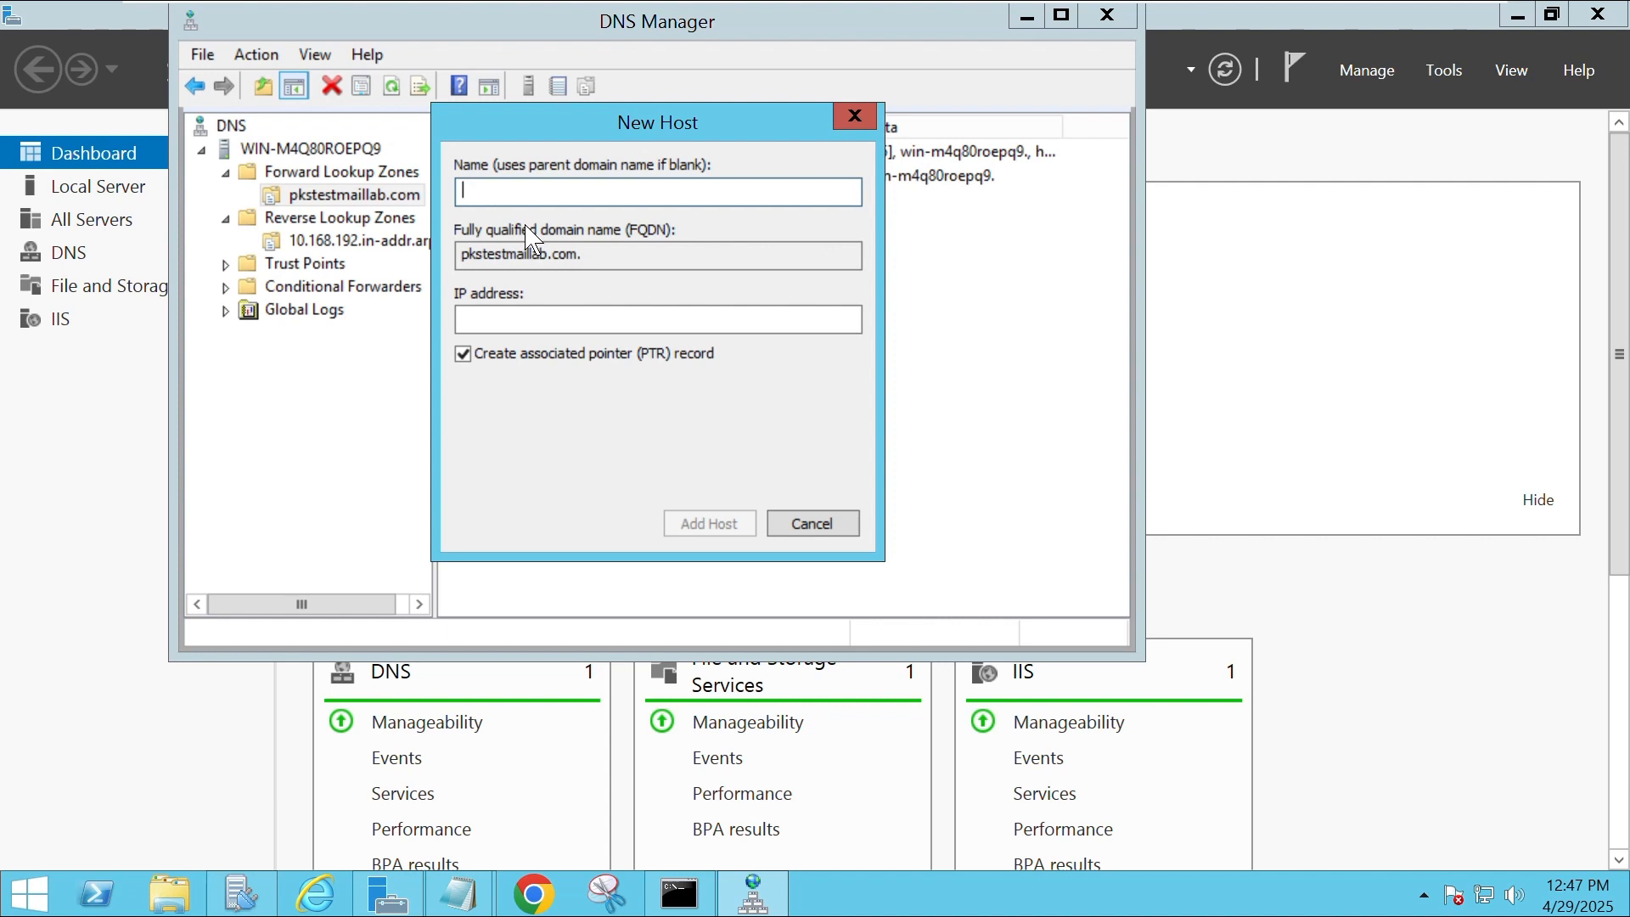
pyautogui.click(514, 316)
pyautogui.write('192.168')
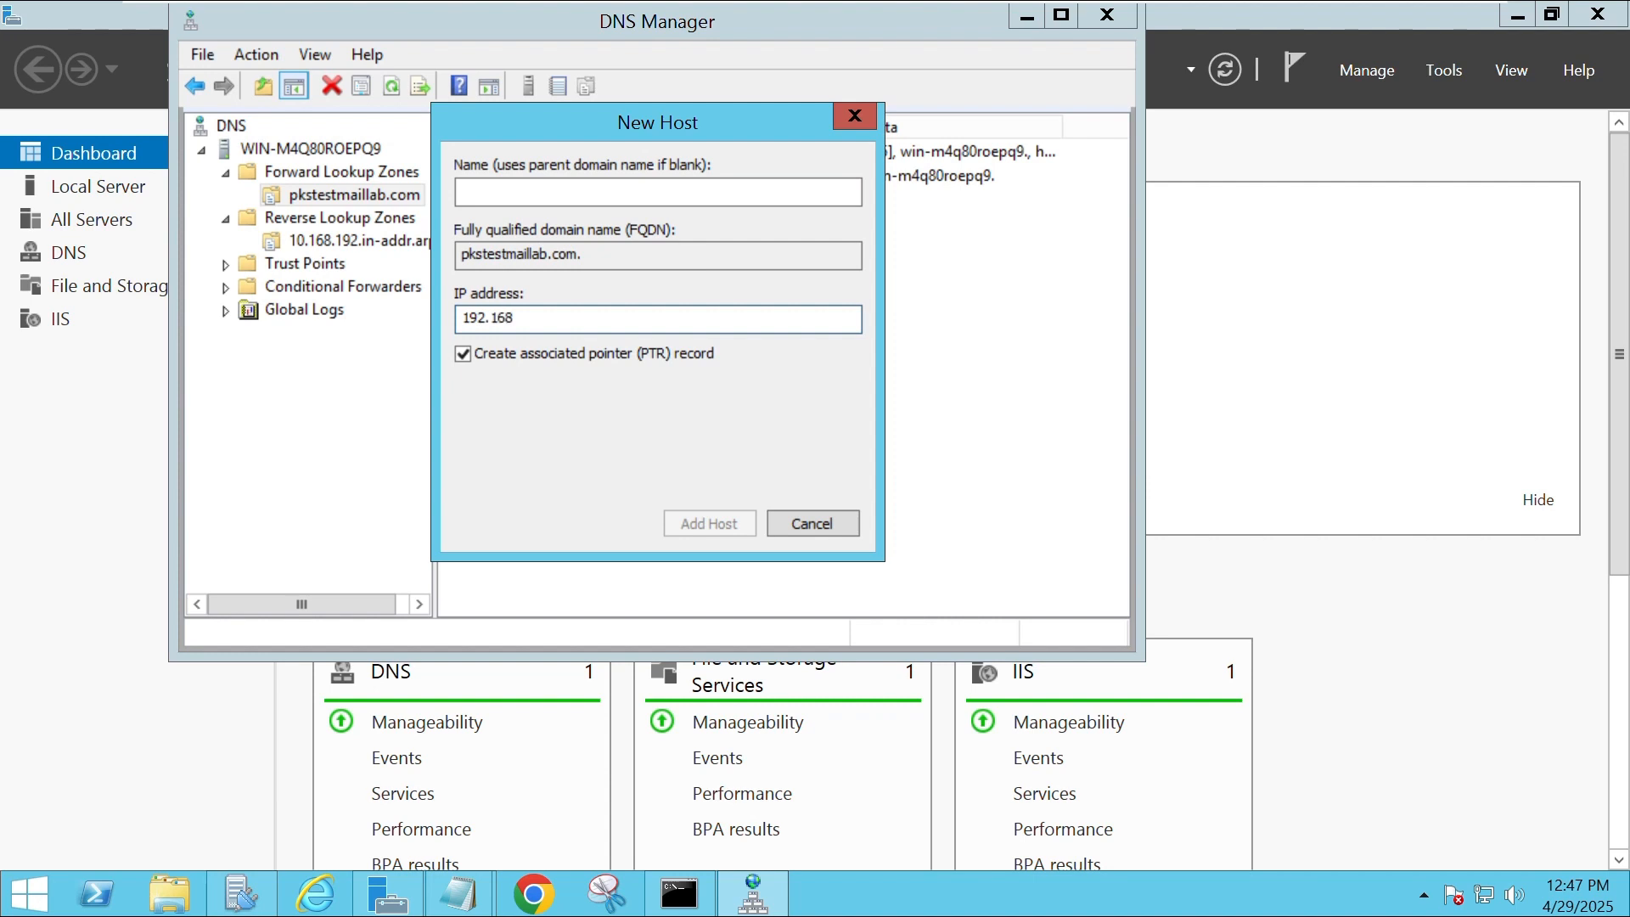
pyautogui.write('.10.11')
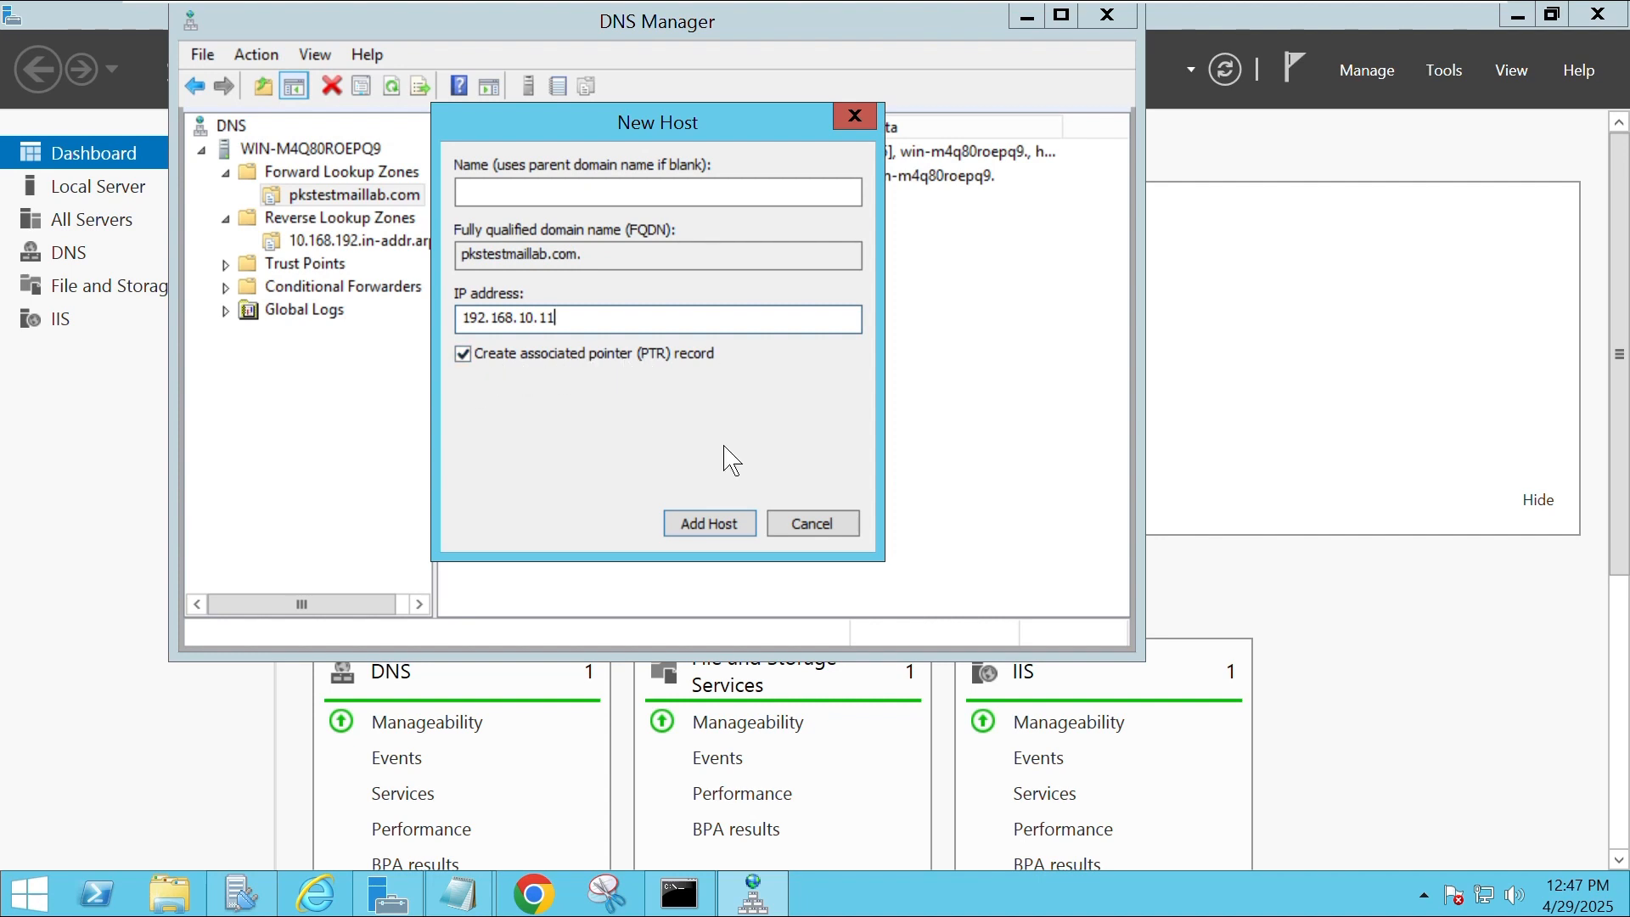
pyautogui.click(711, 524)
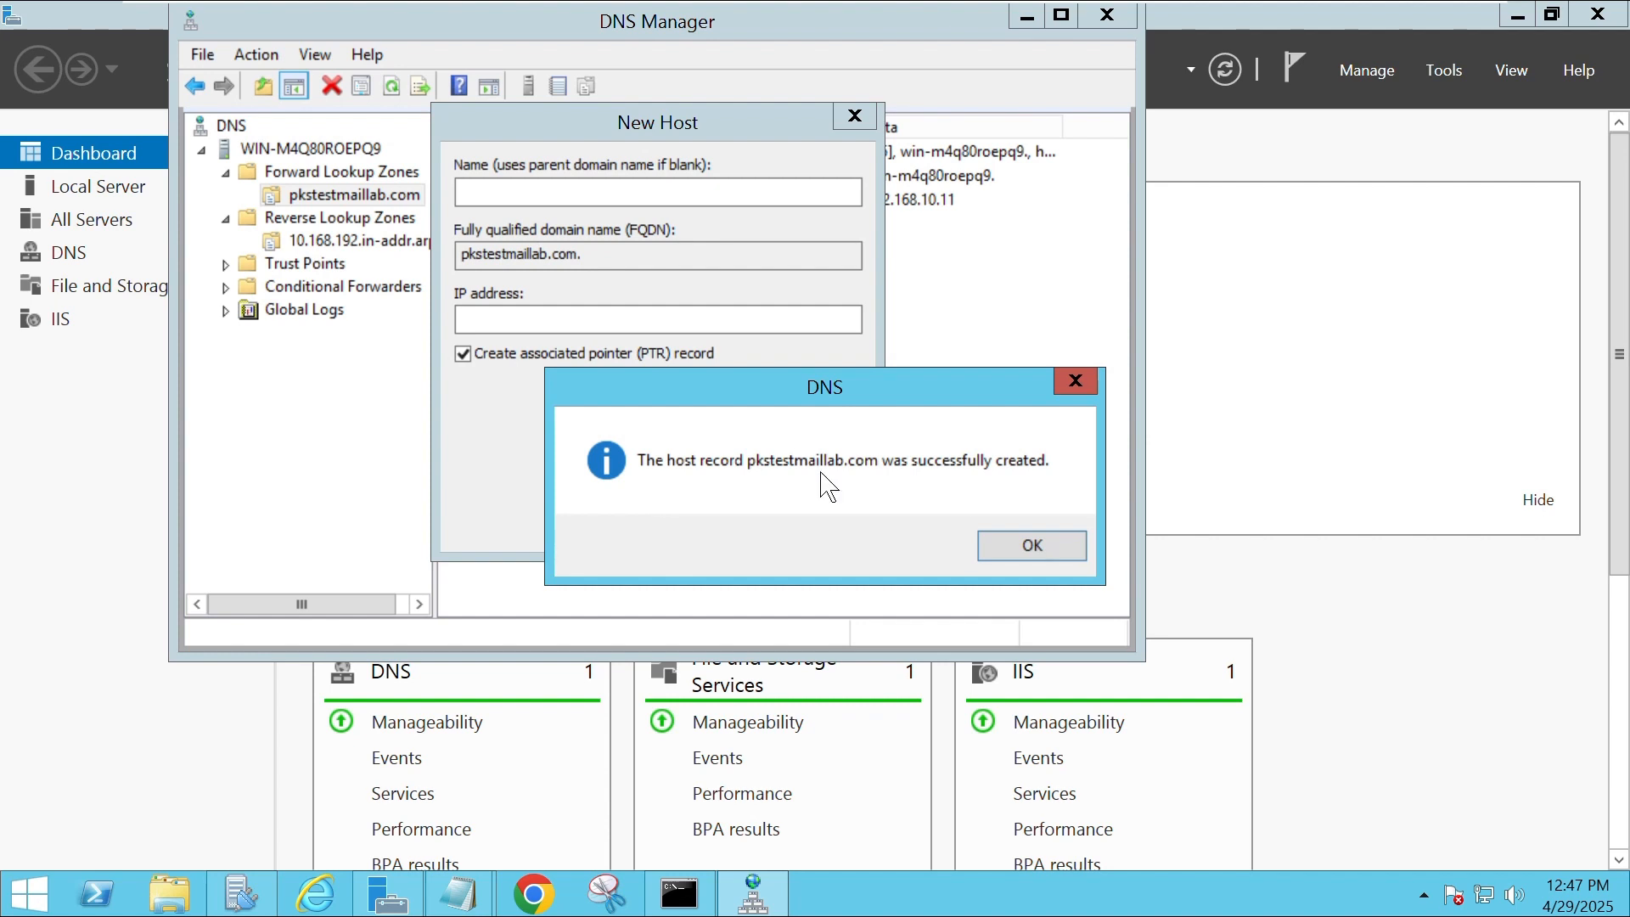
pyautogui.click(1023, 552)
pyautogui.click(813, 524)
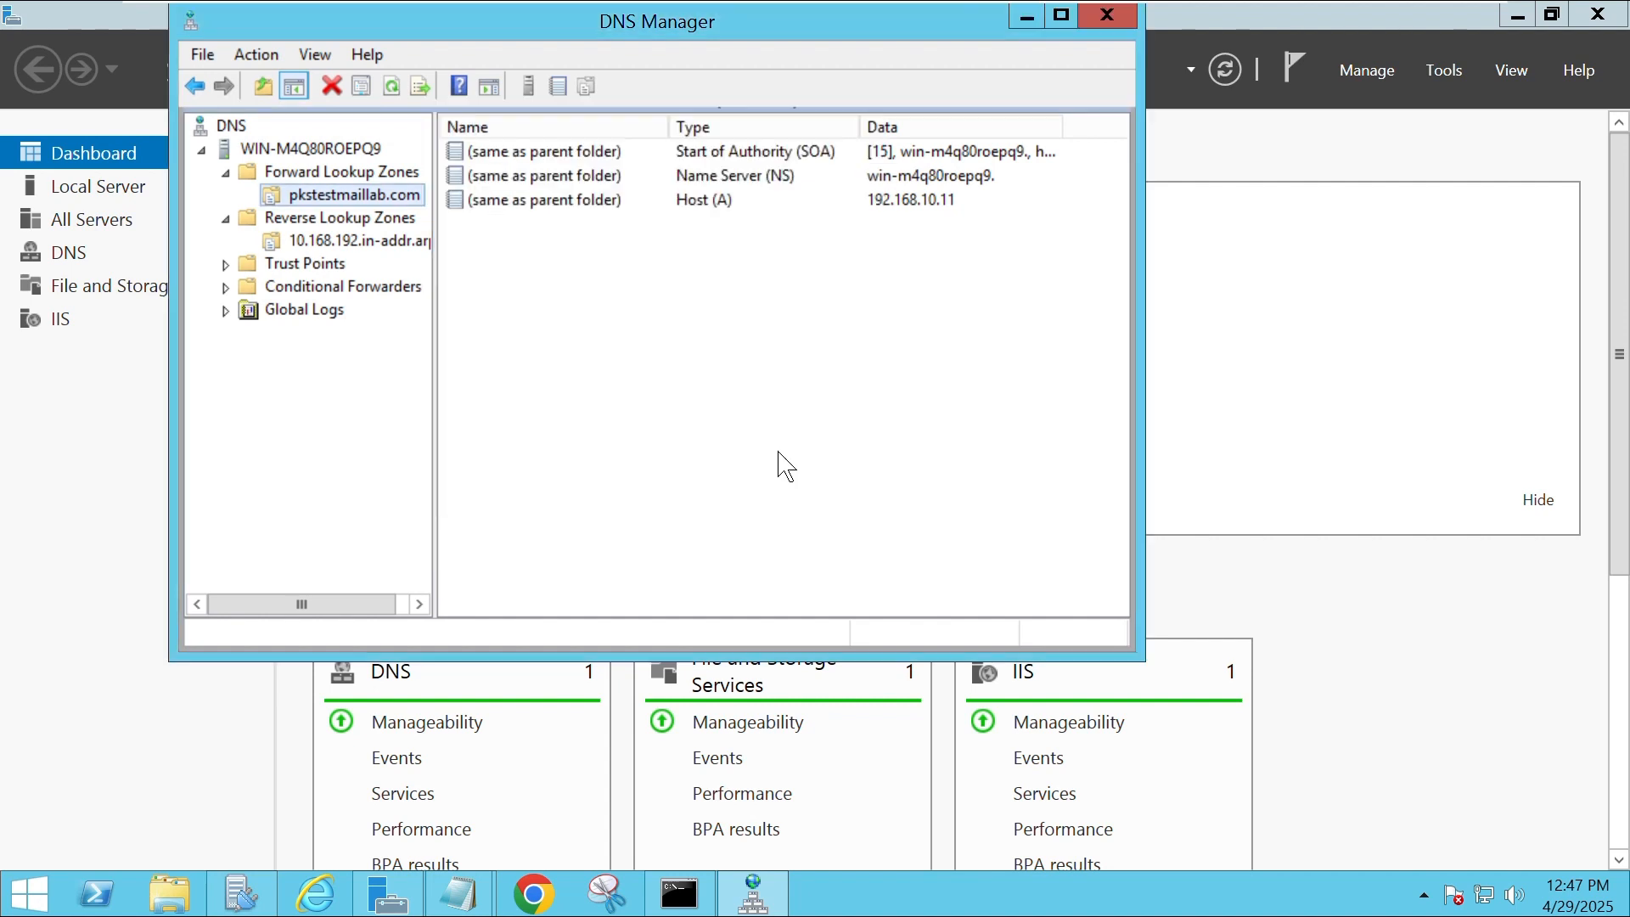
# Review the new host (A) record's properties and compare its IP address and domain with the untitled Notepad notes
pyautogui.click(576, 204)
pyautogui.doubleClick(575, 204)
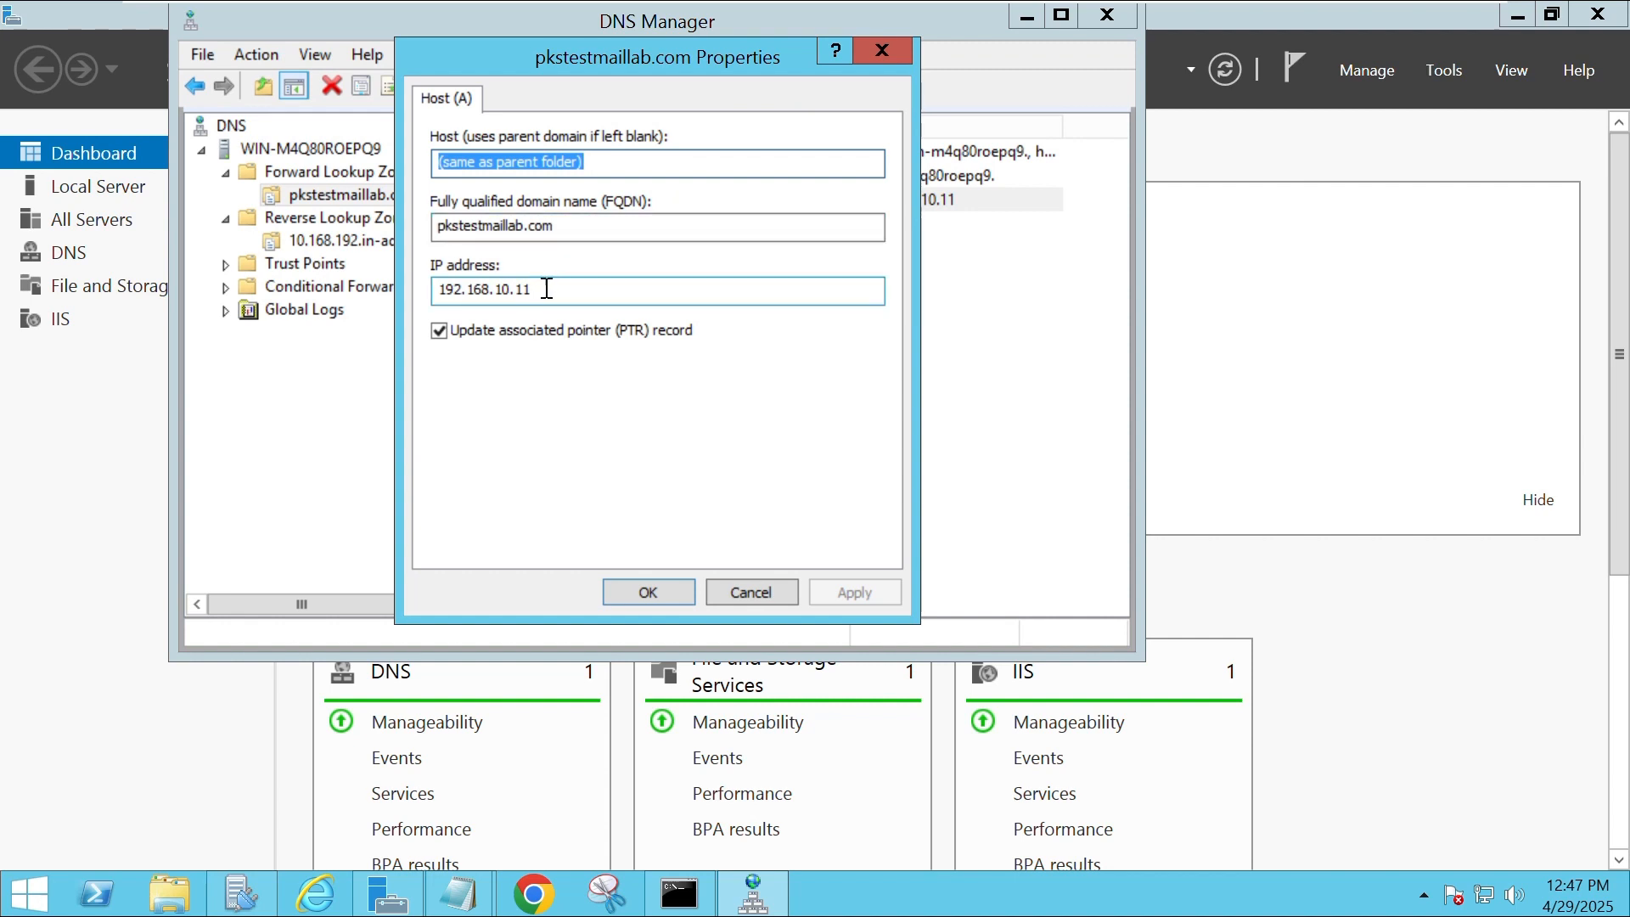
pyautogui.moveTo(543, 288); pyautogui.dragTo(433, 289)
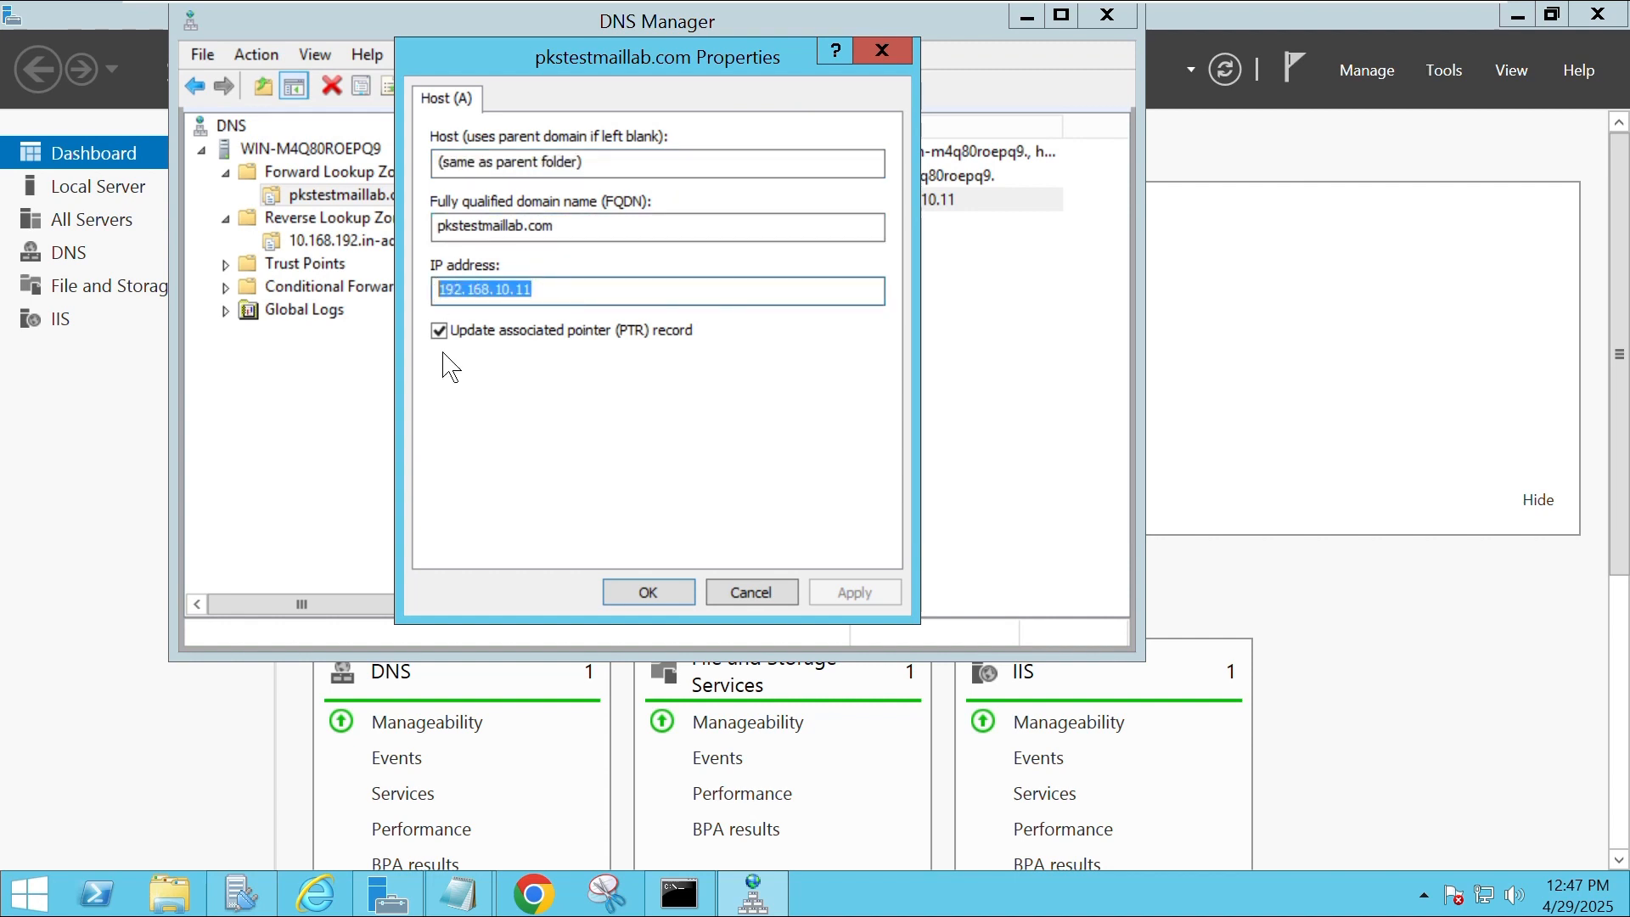
pyautogui.moveTo(459, 893)
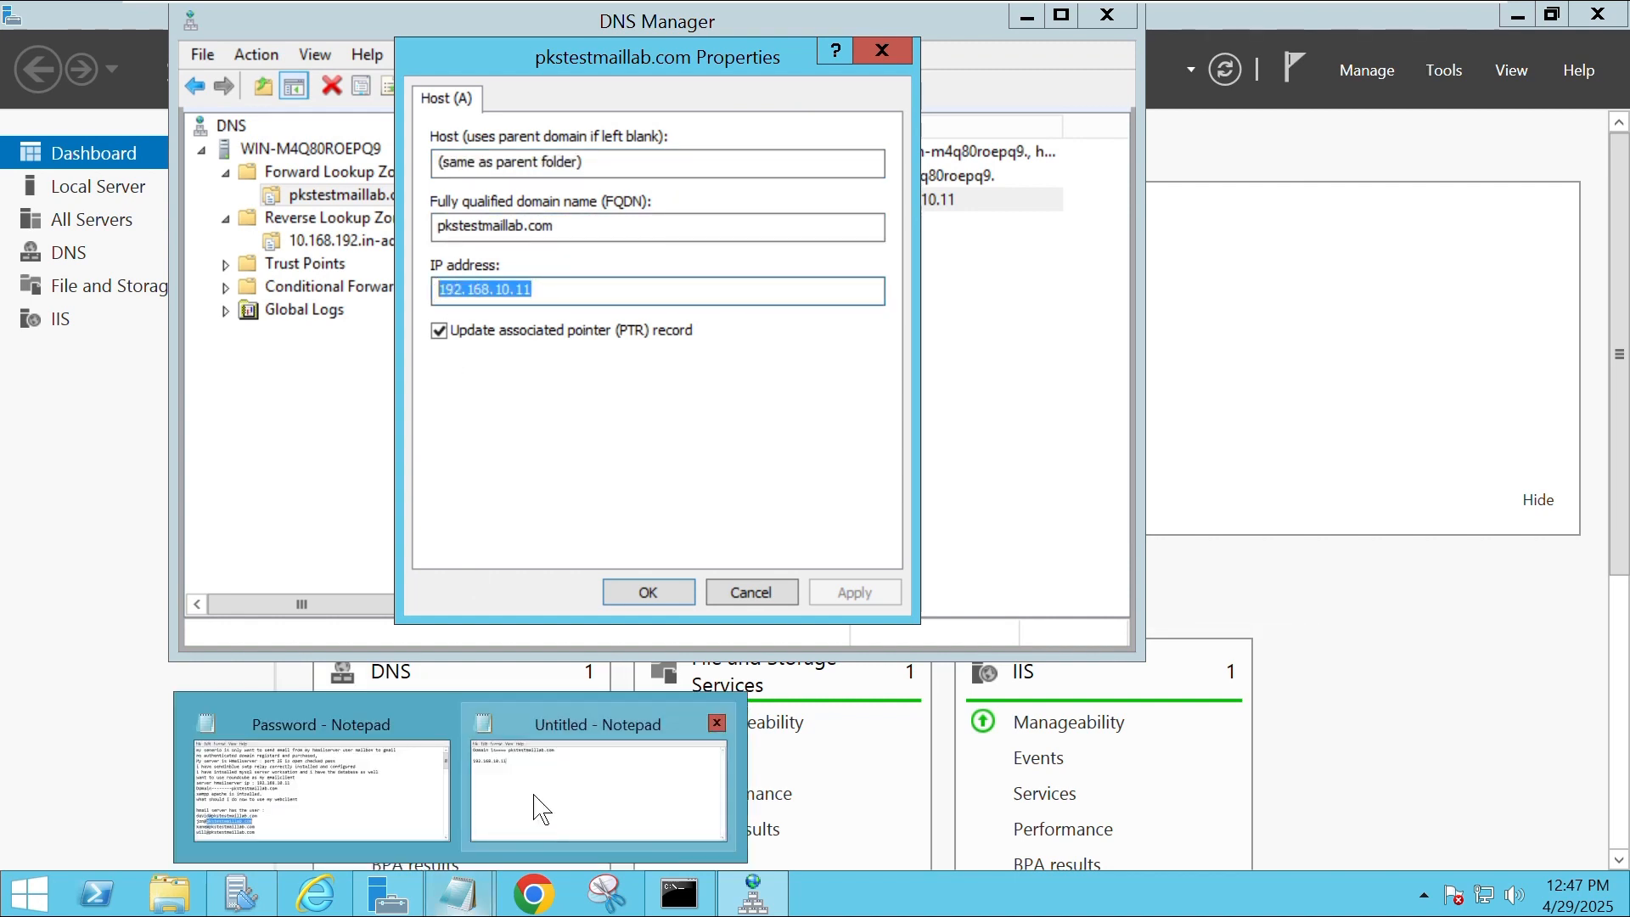
pyautogui.click(509, 836)
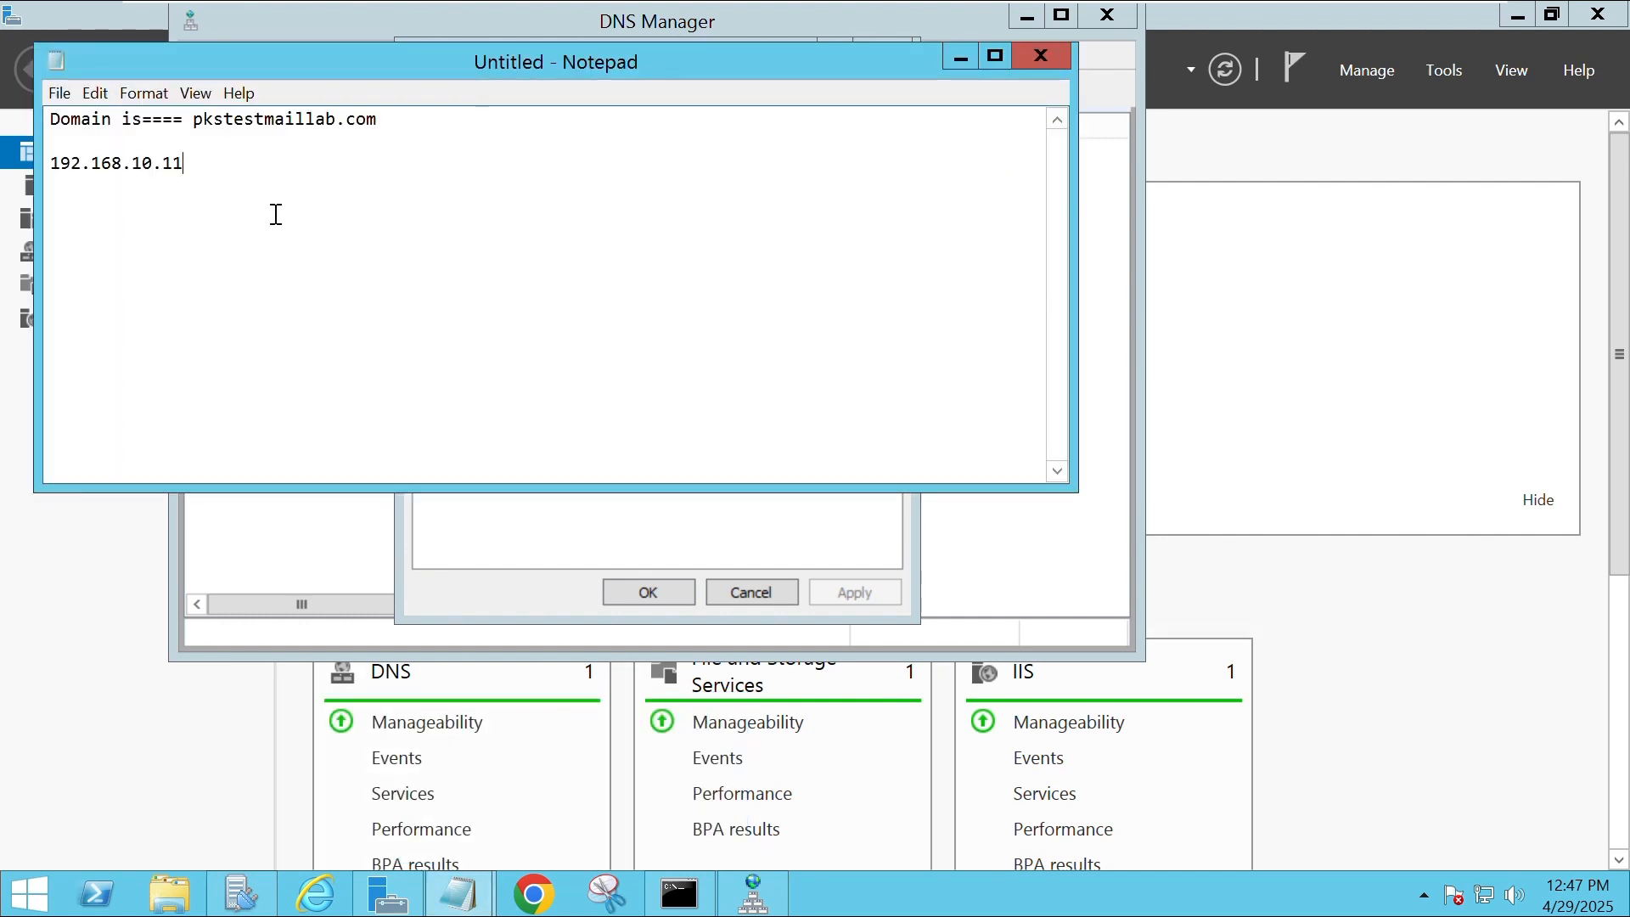
pyautogui.moveTo(195, 125); pyautogui.dragTo(400, 120)
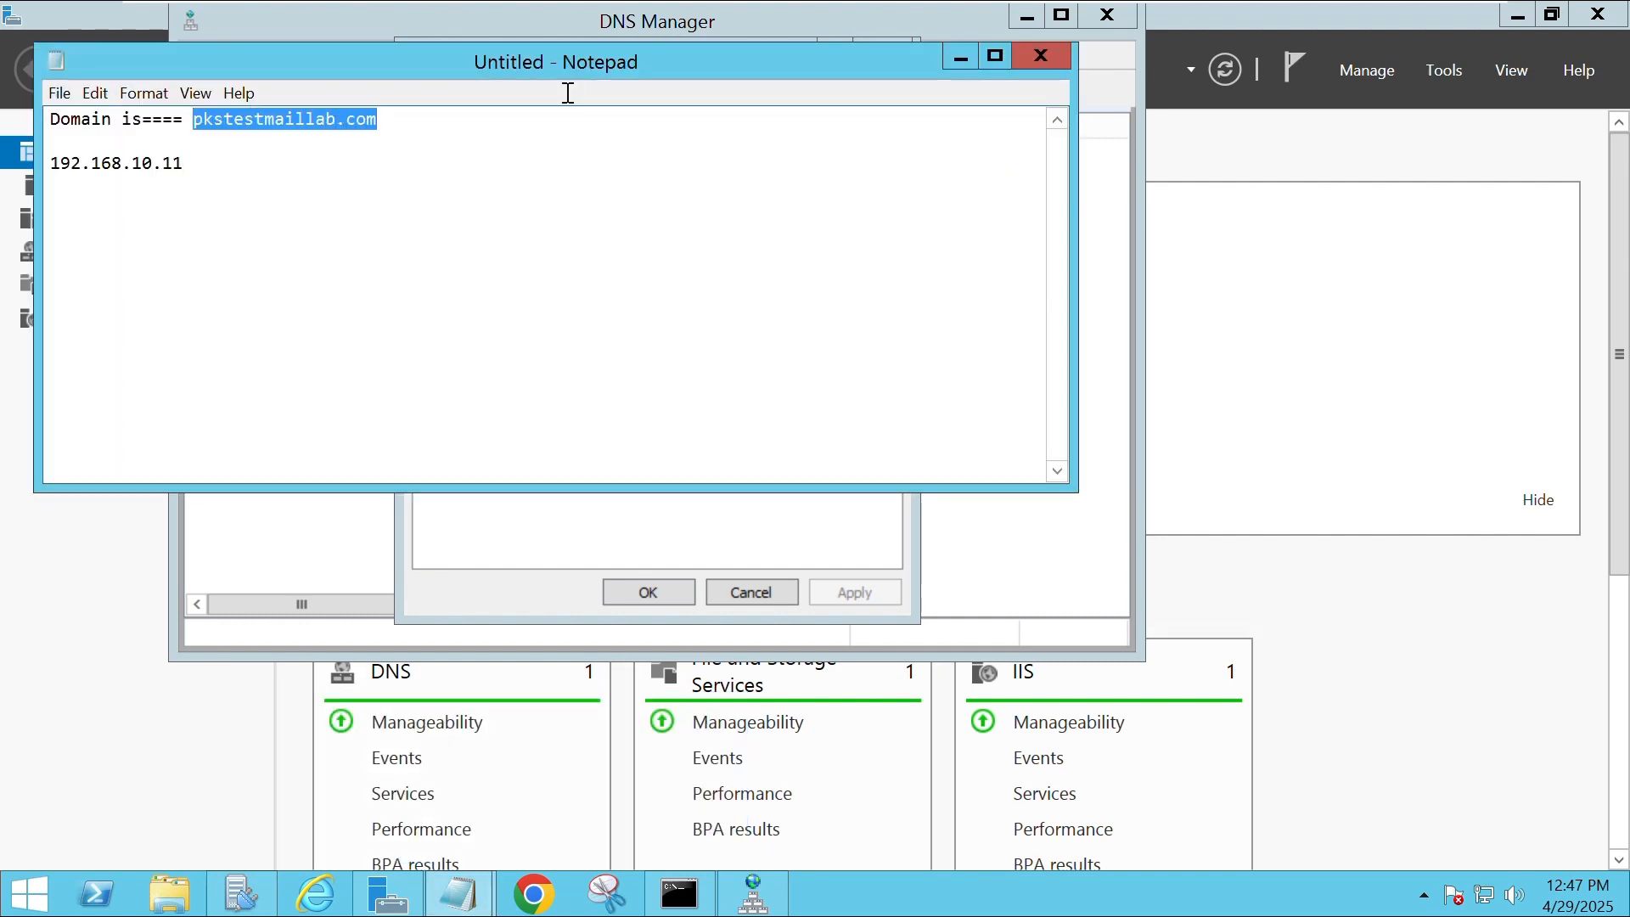
pyautogui.click(963, 61)
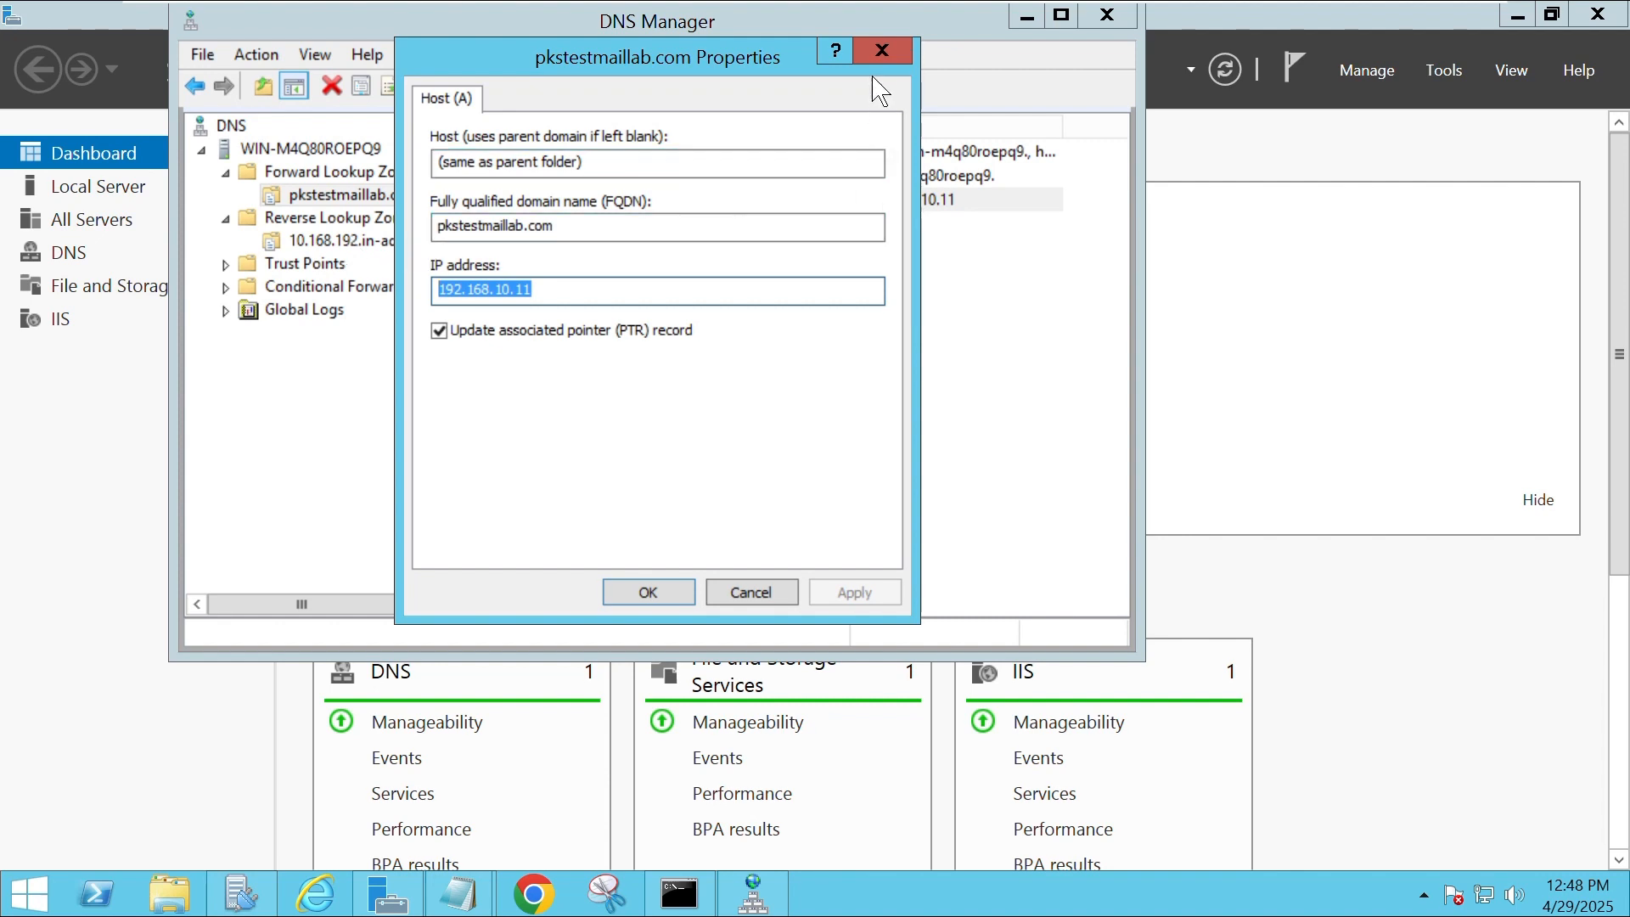
pyautogui.click(881, 51)
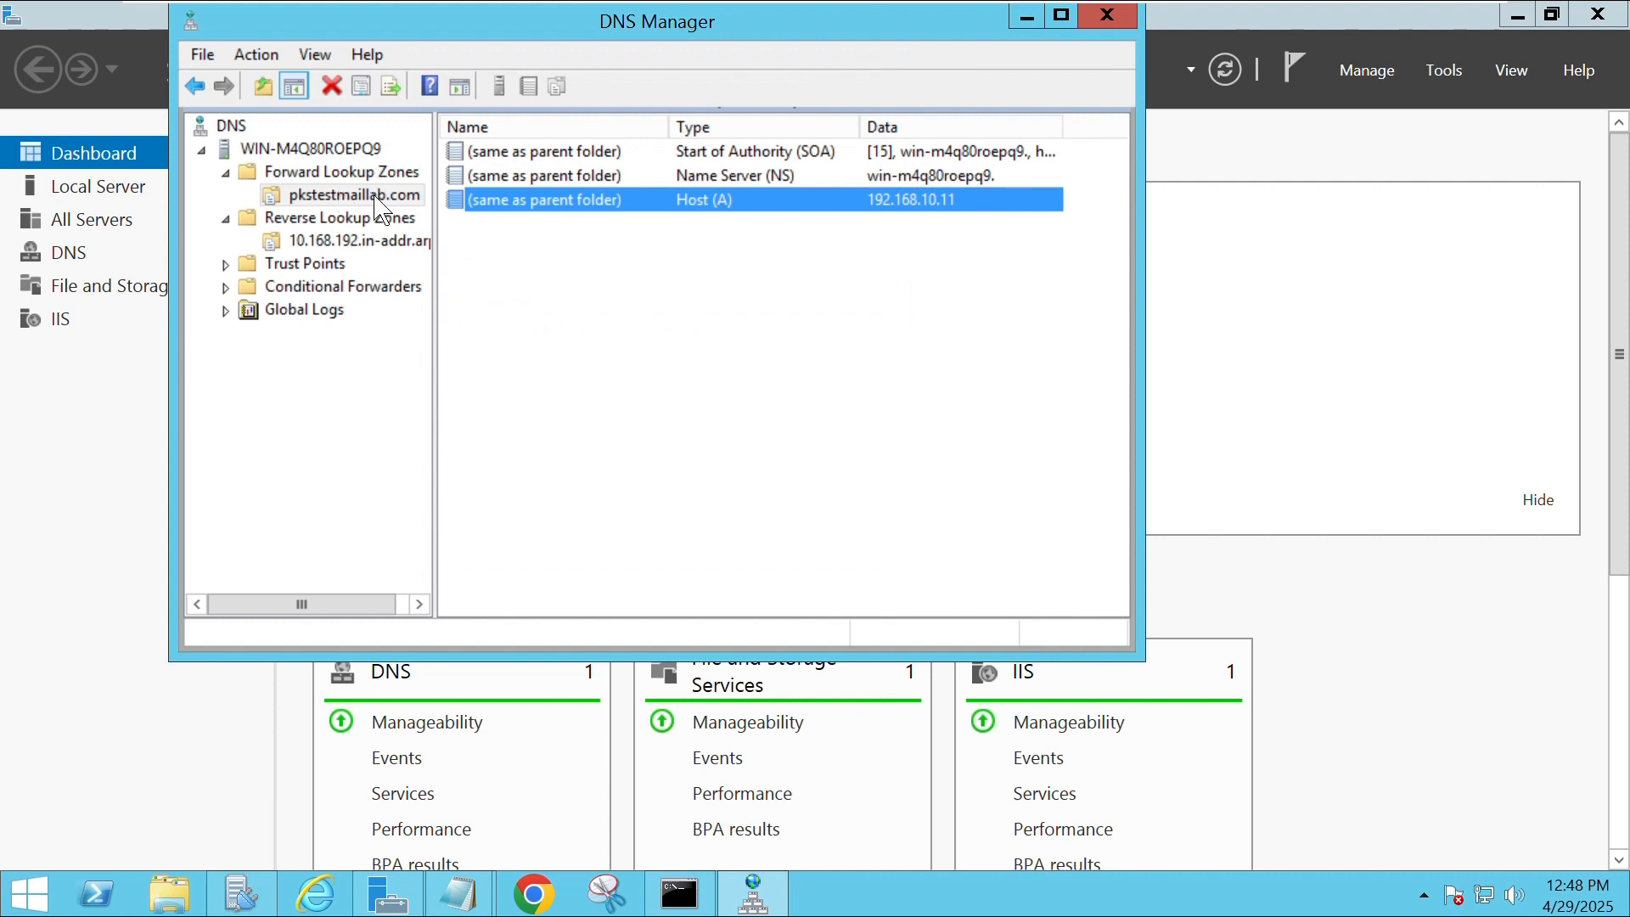
# Refresh the 10.168.192.in-addr.arpa reverse zone and check the host name in the 192.168.10.11 pointer record's properties
pyautogui.click(372, 246)
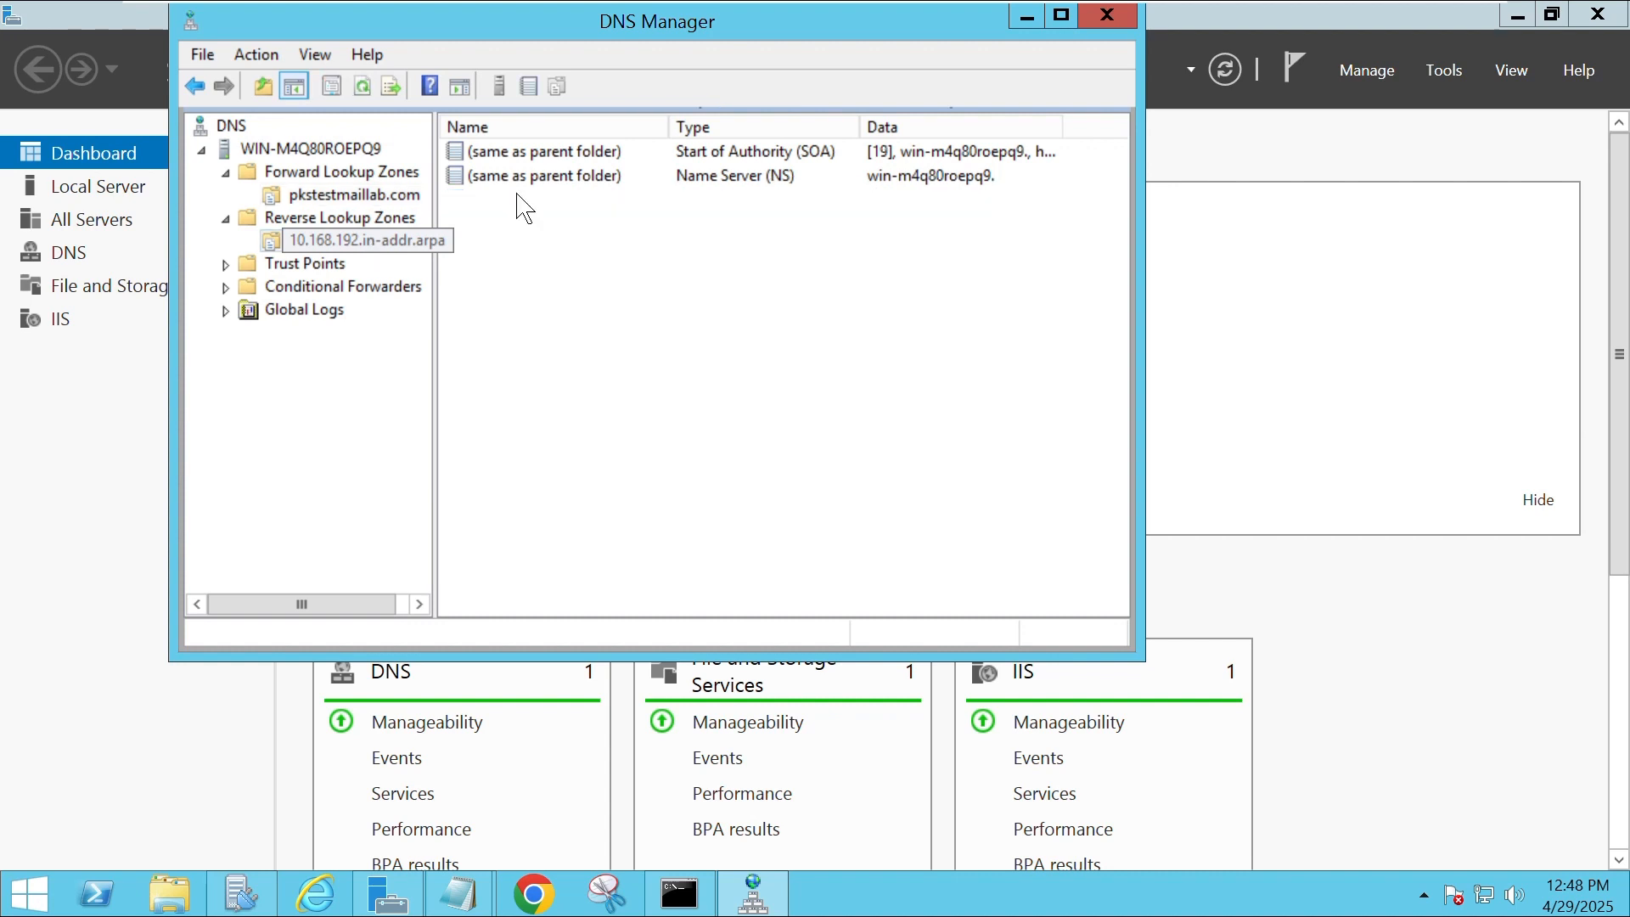
pyautogui.click(364, 87)
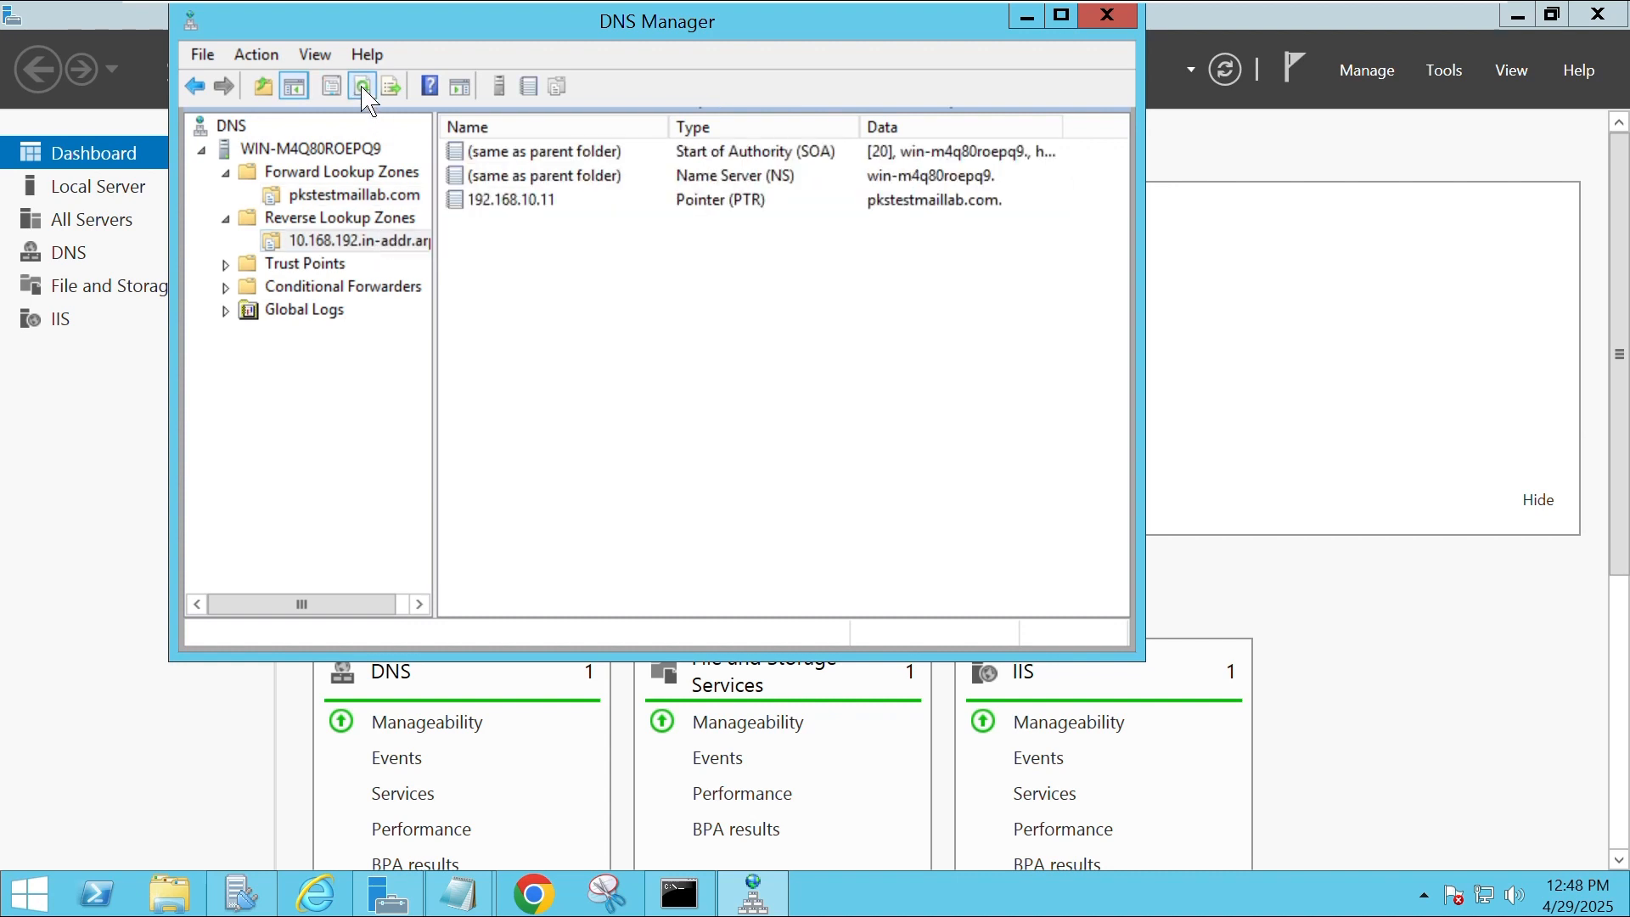
pyautogui.doubleClick(534, 207)
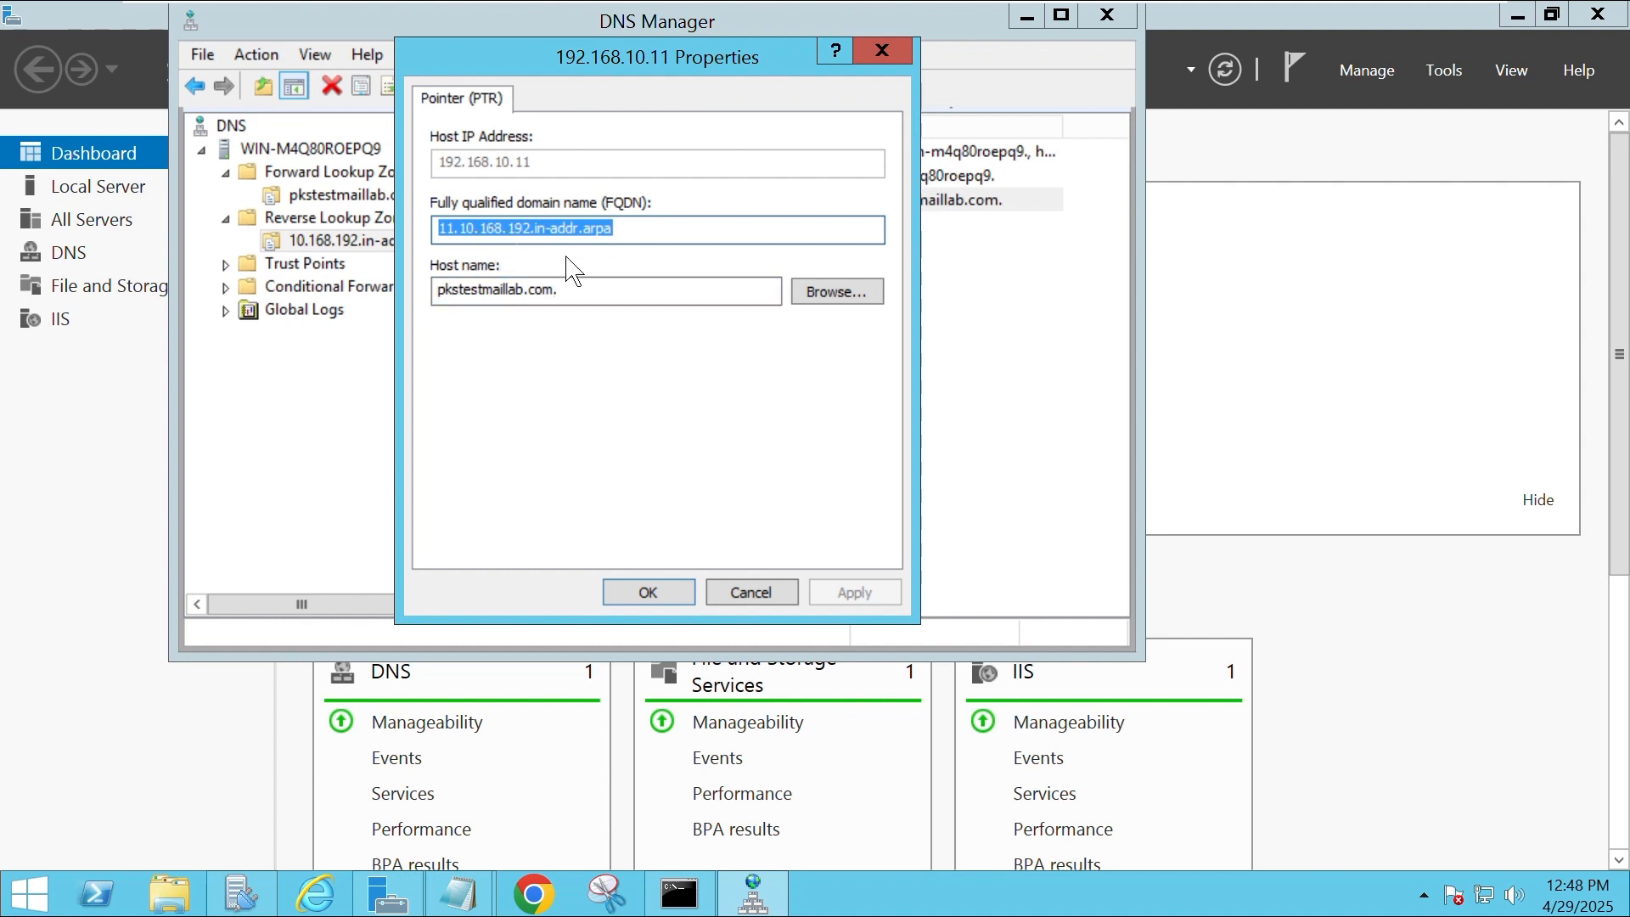
pyautogui.click(569, 295)
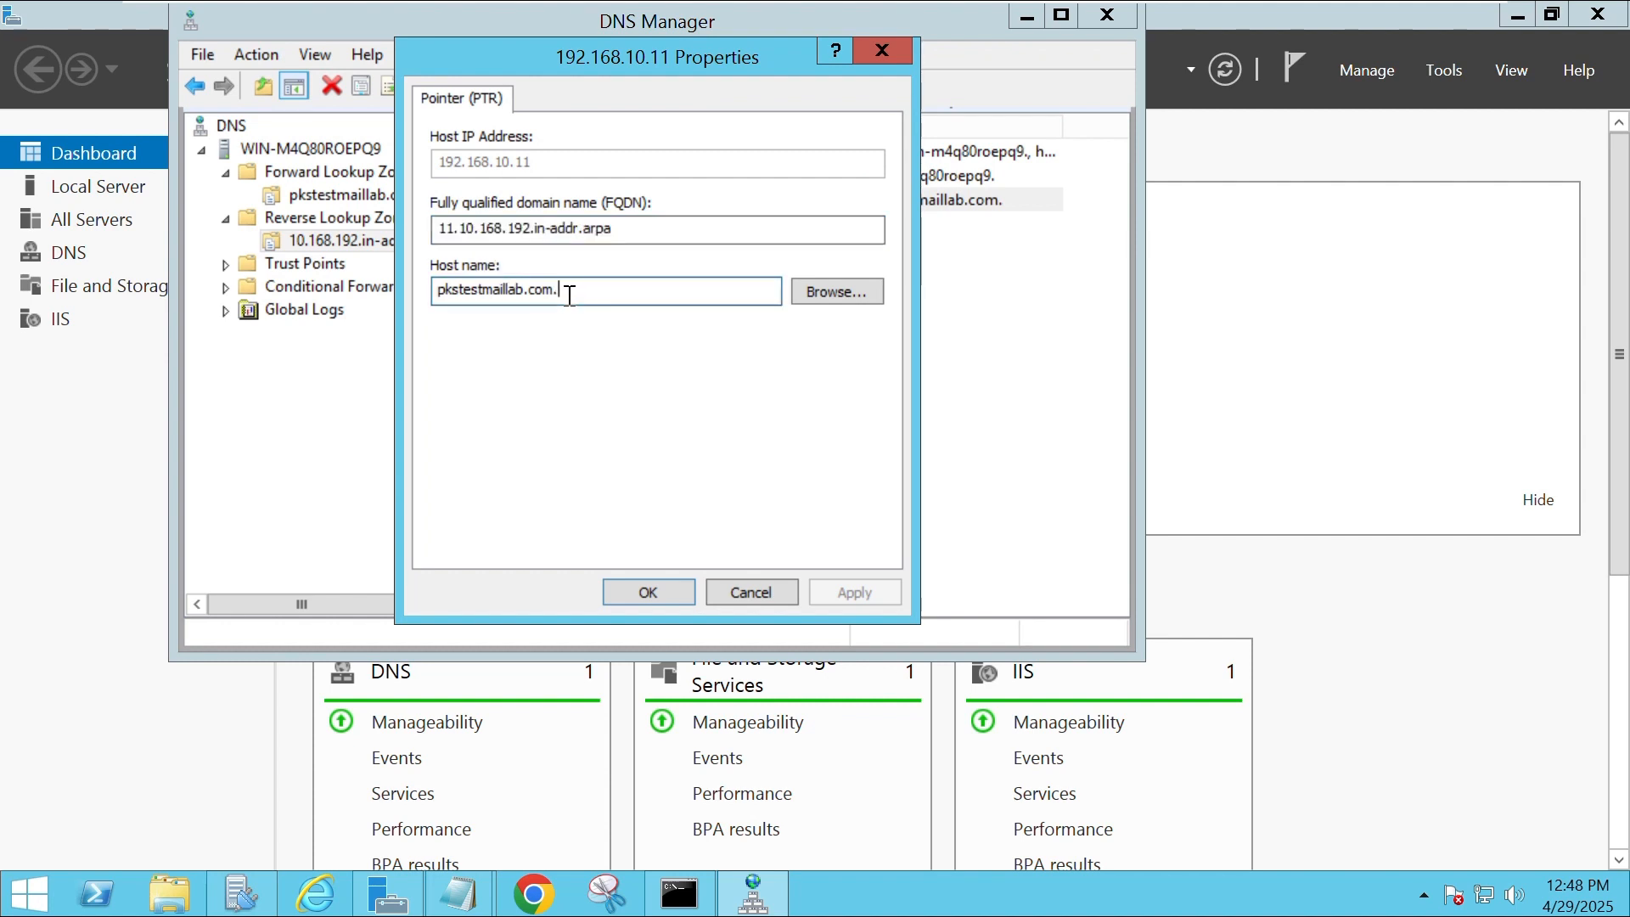
pyautogui.hotkey('shift', 'Home')
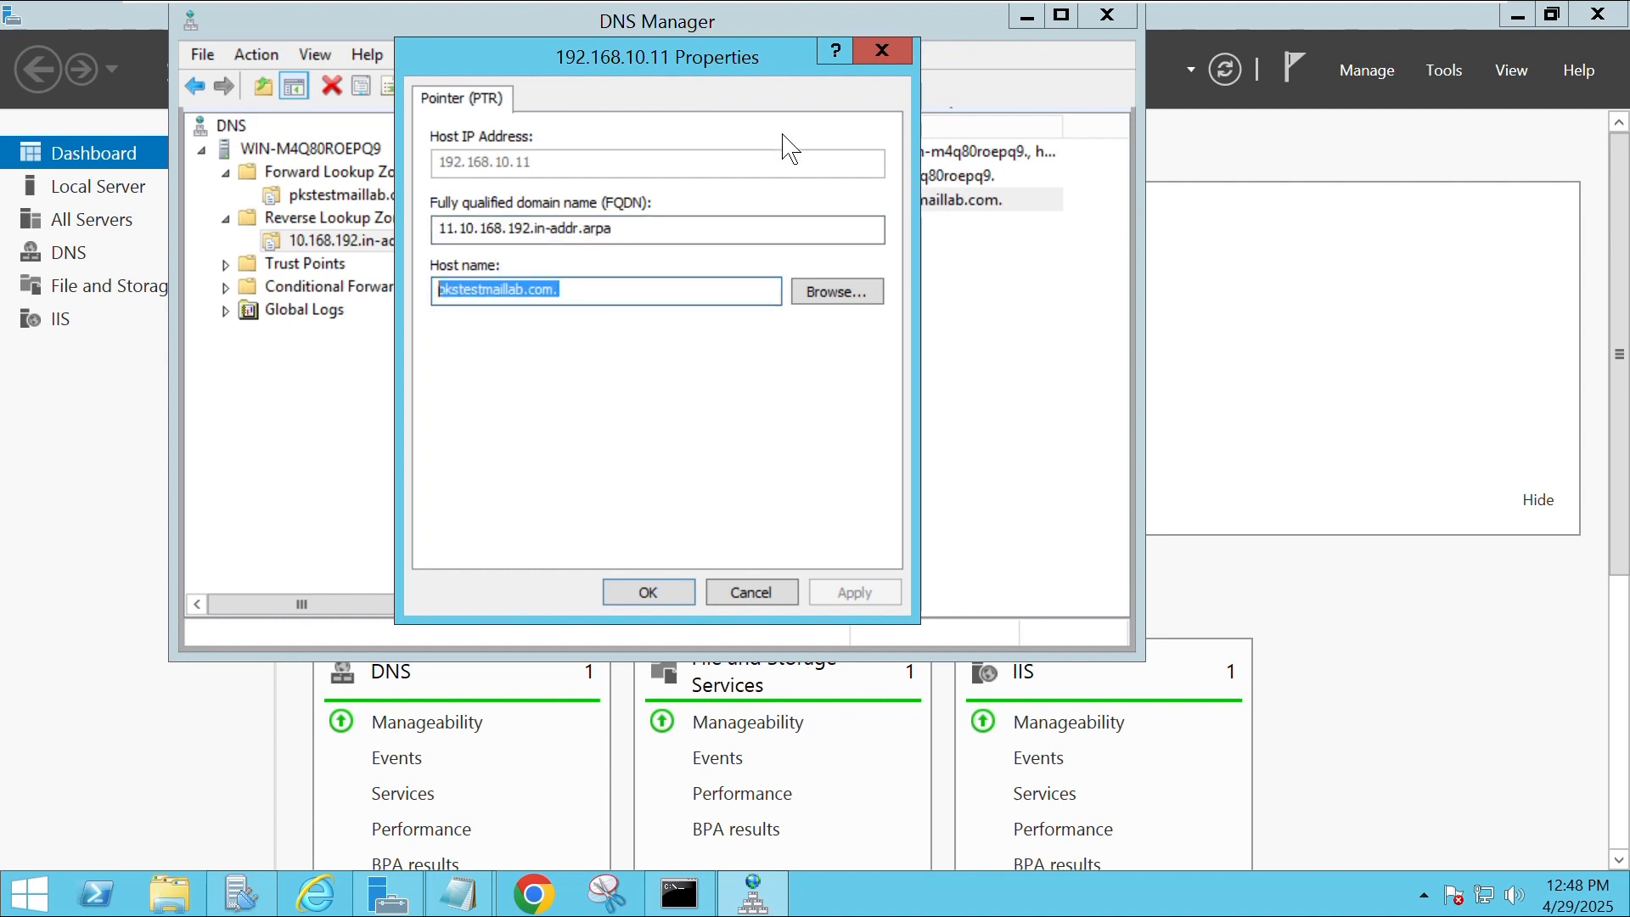
pyautogui.click(878, 44)
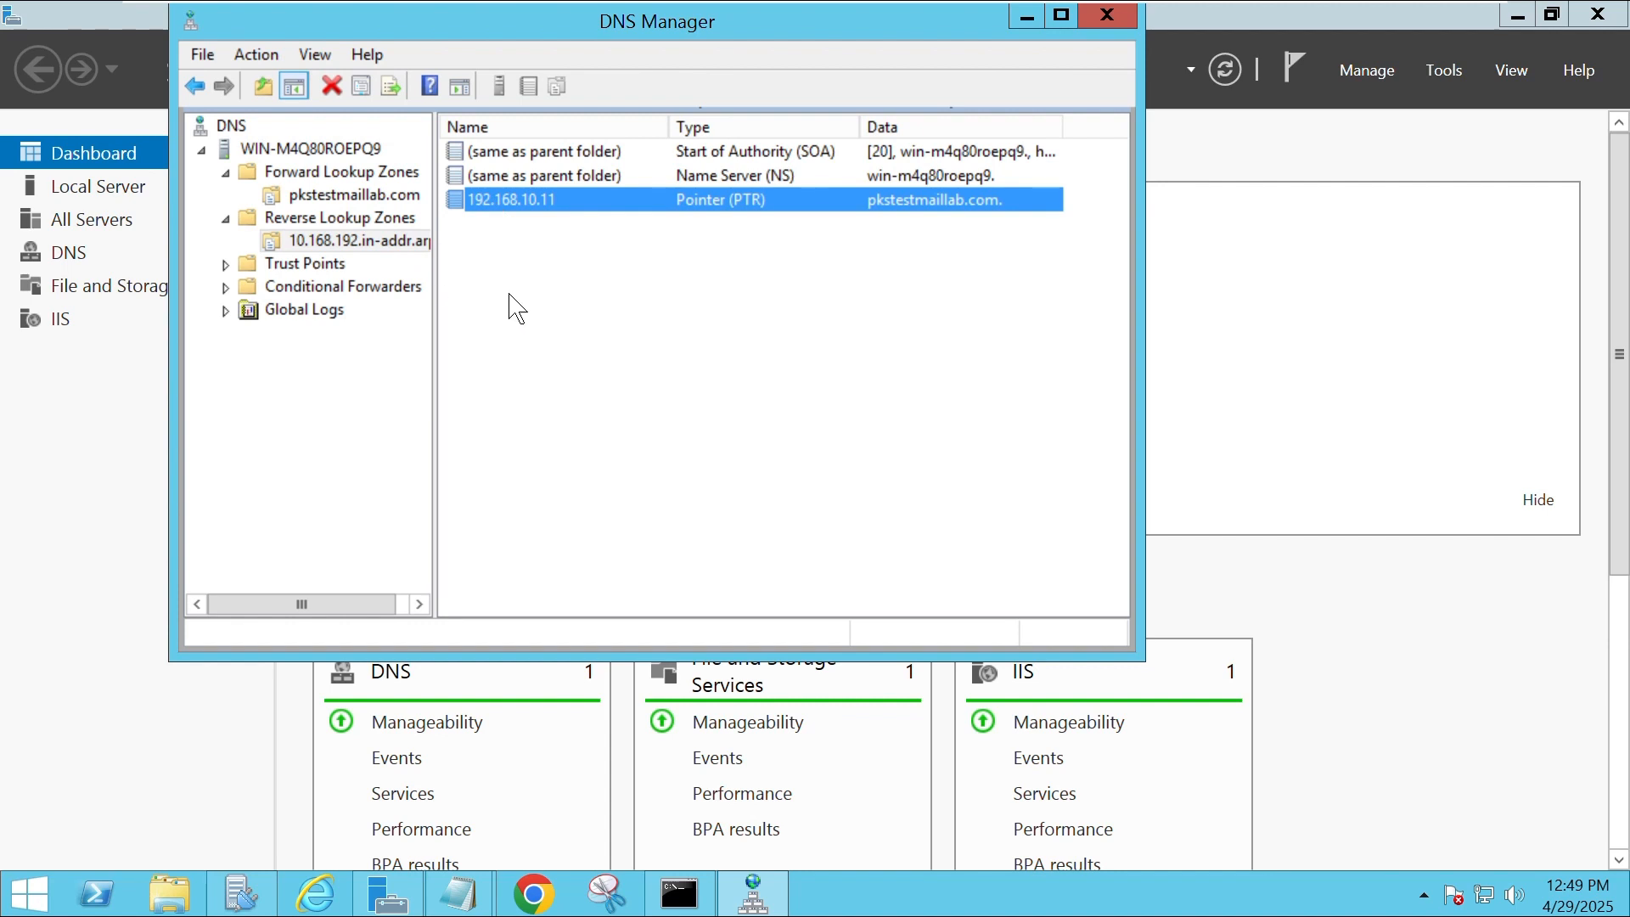
pyautogui.rightClick(397, 248)
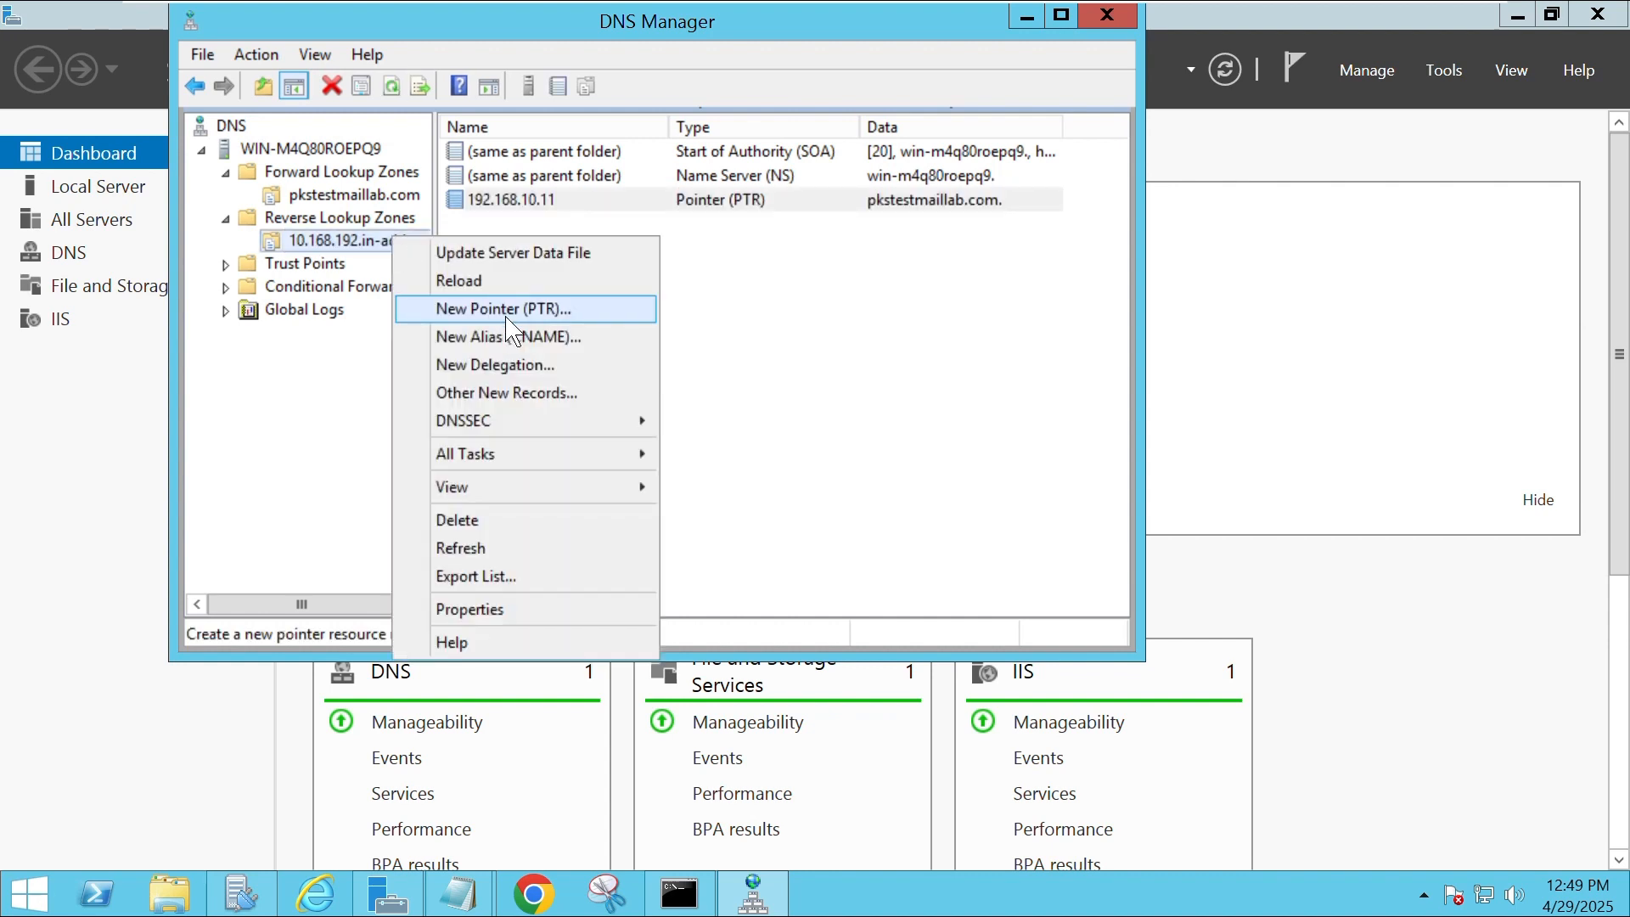
pyautogui.click(788, 416)
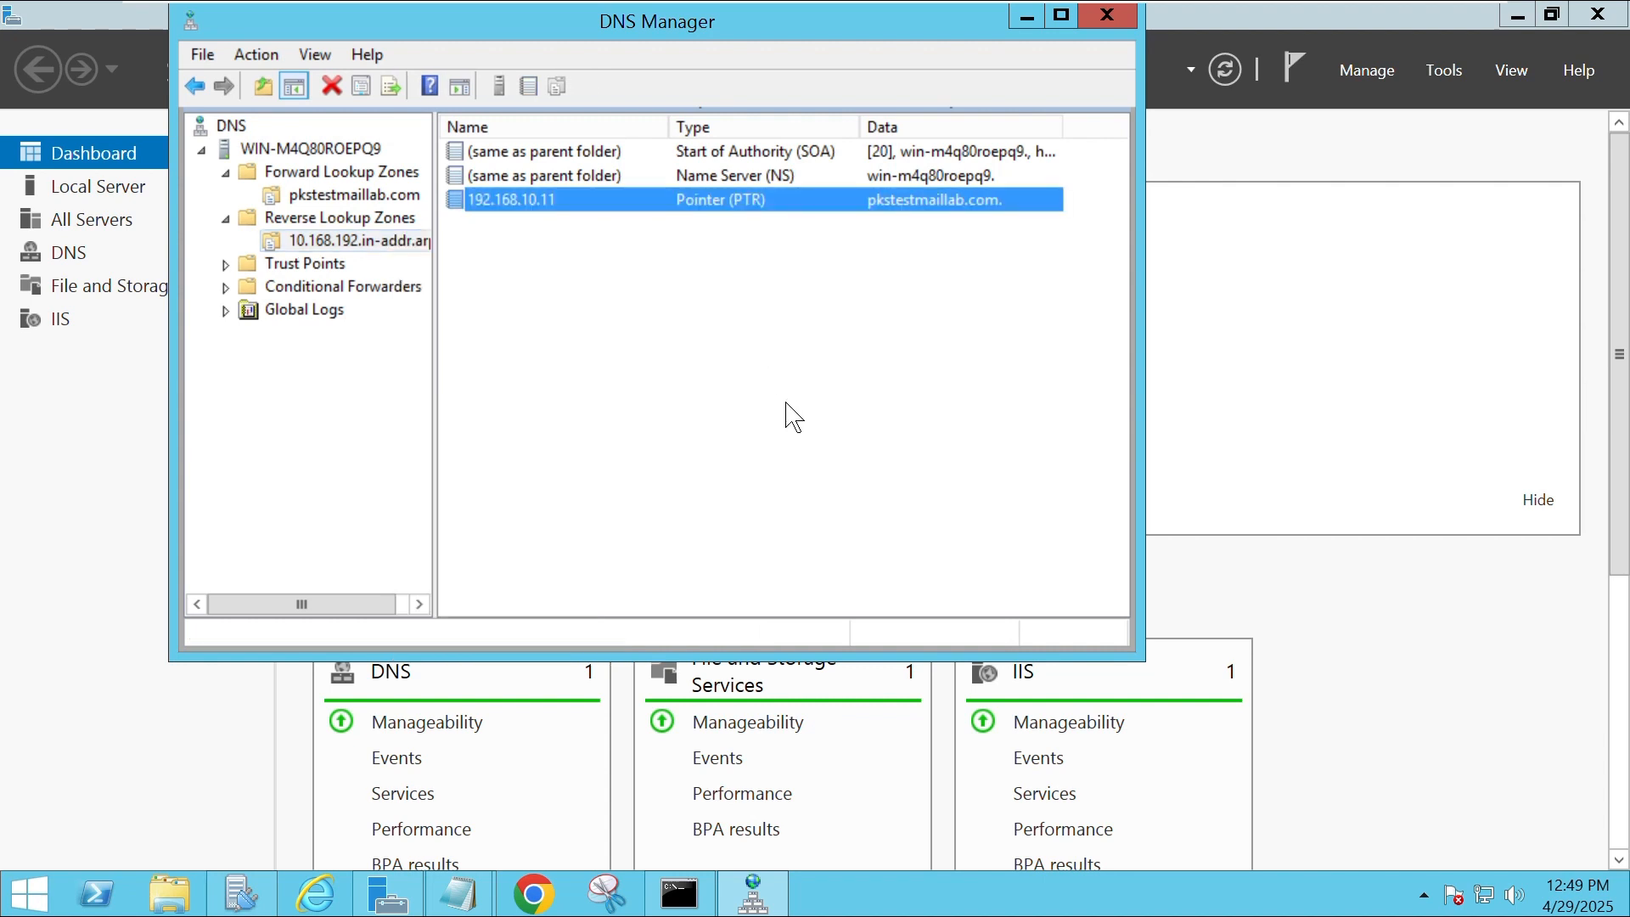
pyautogui.click(788, 416)
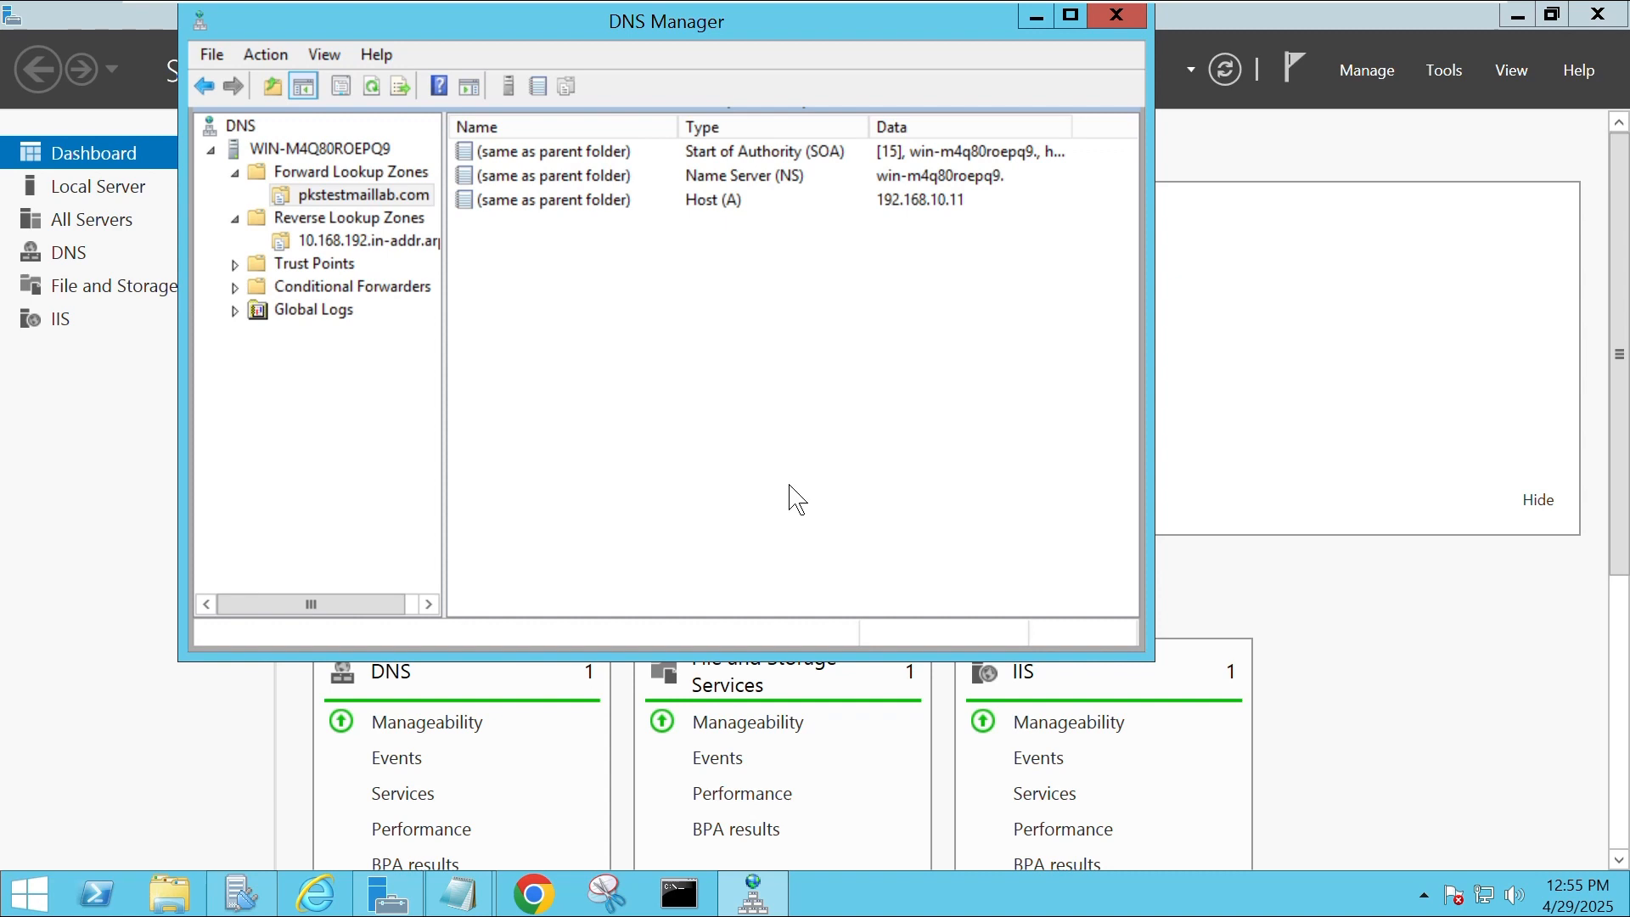
# Open Command Prompt as administrator and allow it to make changes to the computer
pyautogui.rightClick(675, 906)
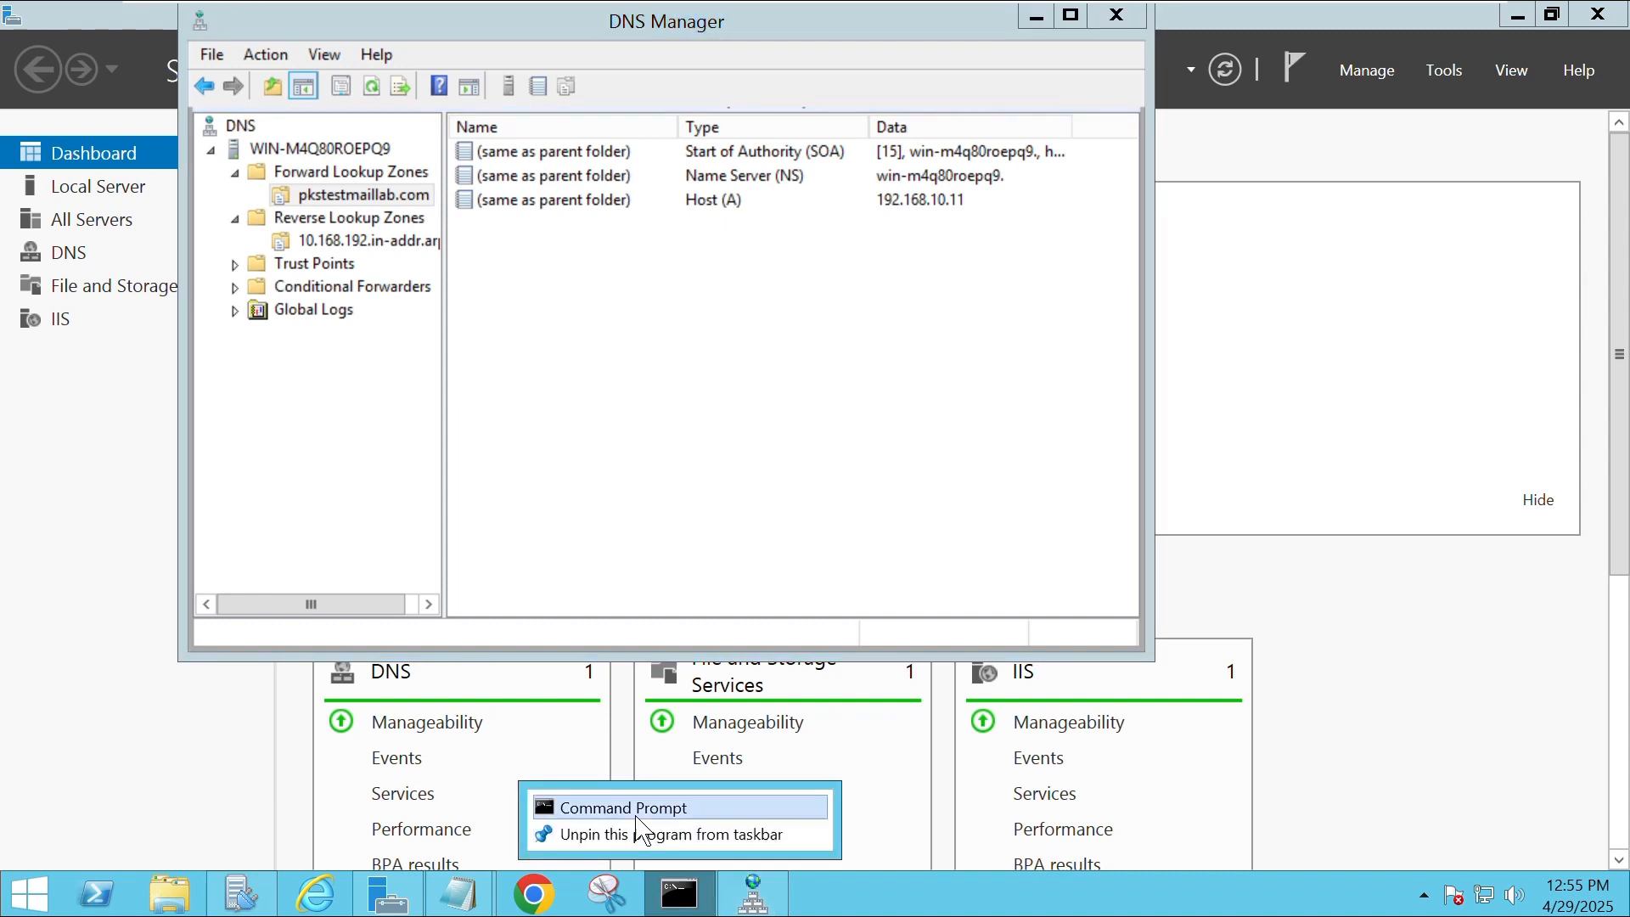
pyautogui.click(633, 807)
pyautogui.rightClick(633, 807)
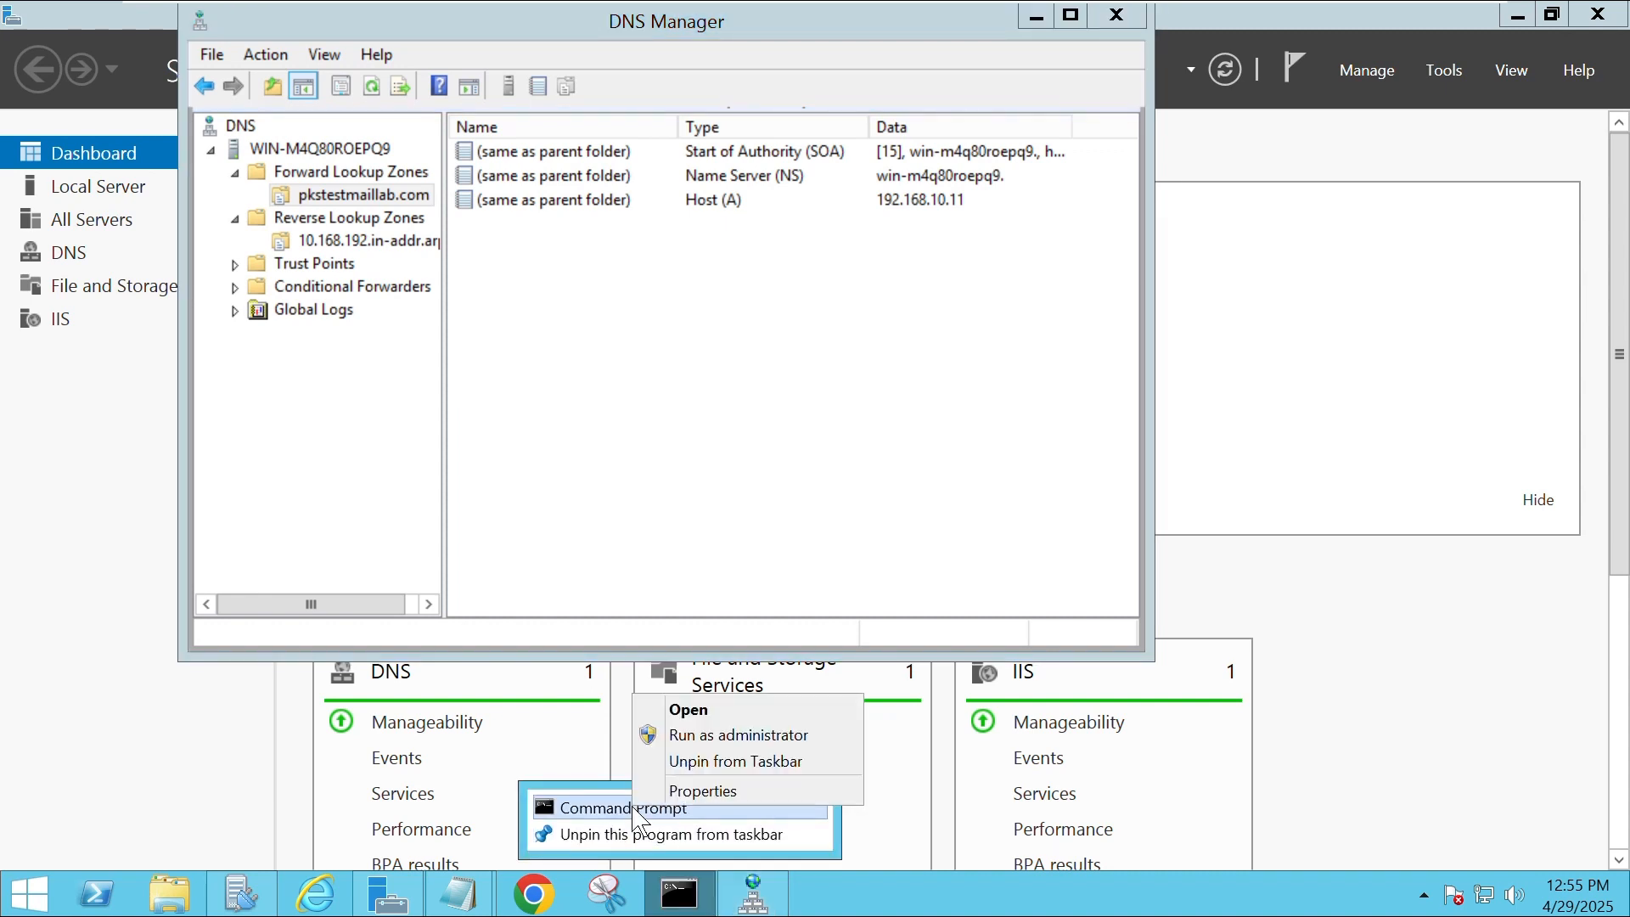
pyautogui.click(722, 736)
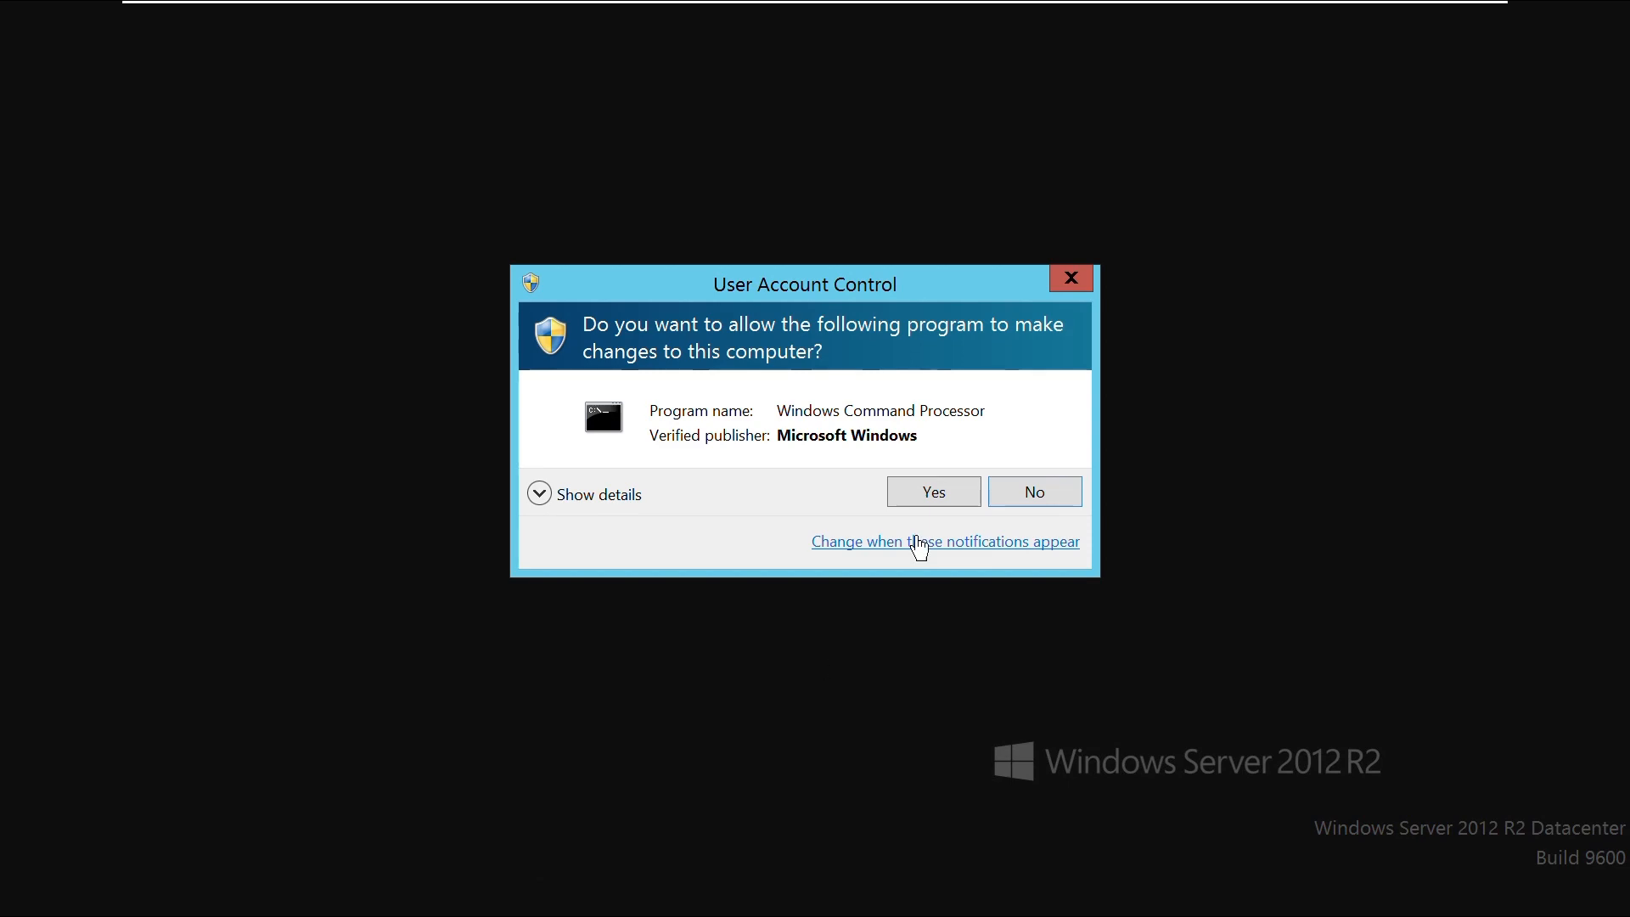
pyautogui.click(930, 496)
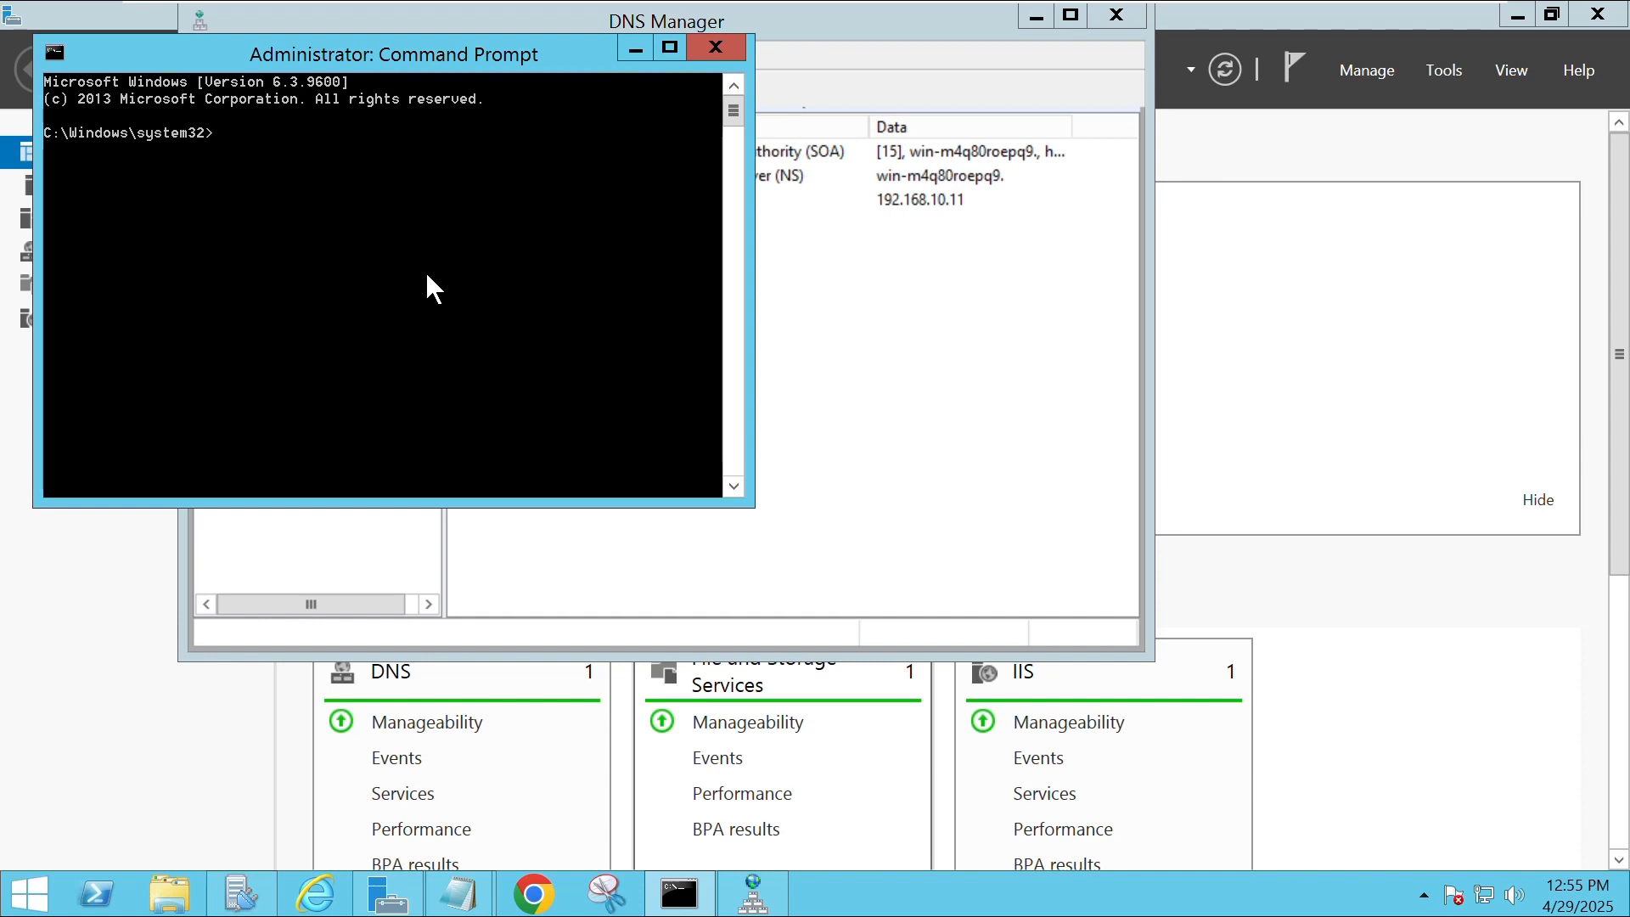
# Ping 192.168.10.11 and the domain pkstestmaillab.com, looking up the domain name in the untitled Notepad notes
pyautogui.write('ping 192.168.10.11')
pyautogui.press('Return')
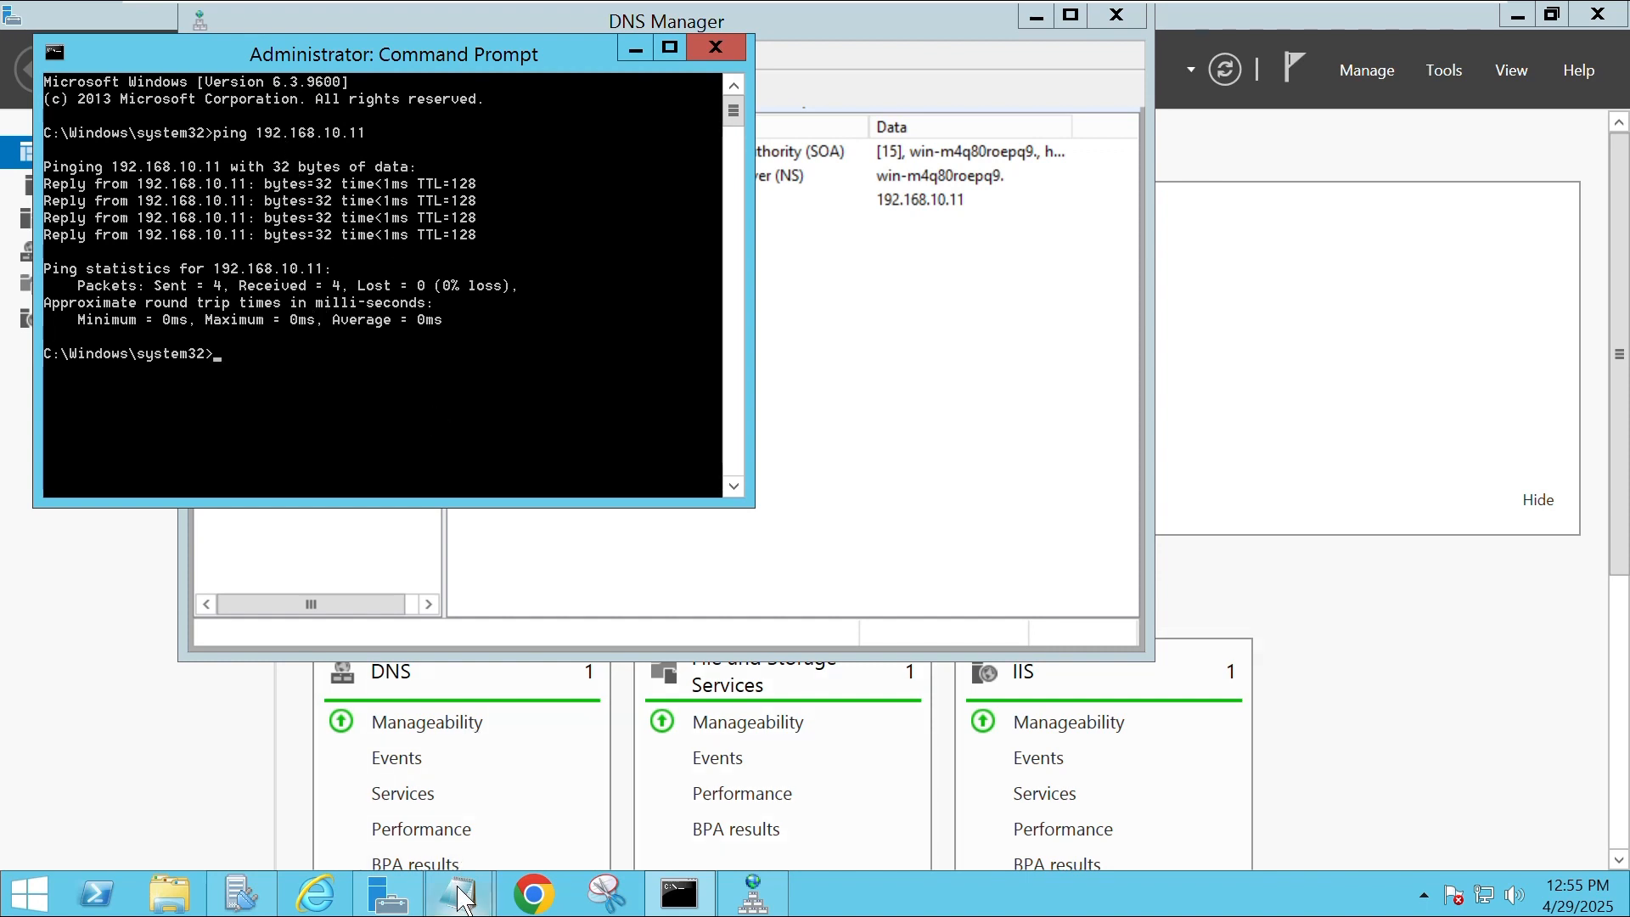
pyautogui.moveTo(462, 896)
pyautogui.click(582, 815)
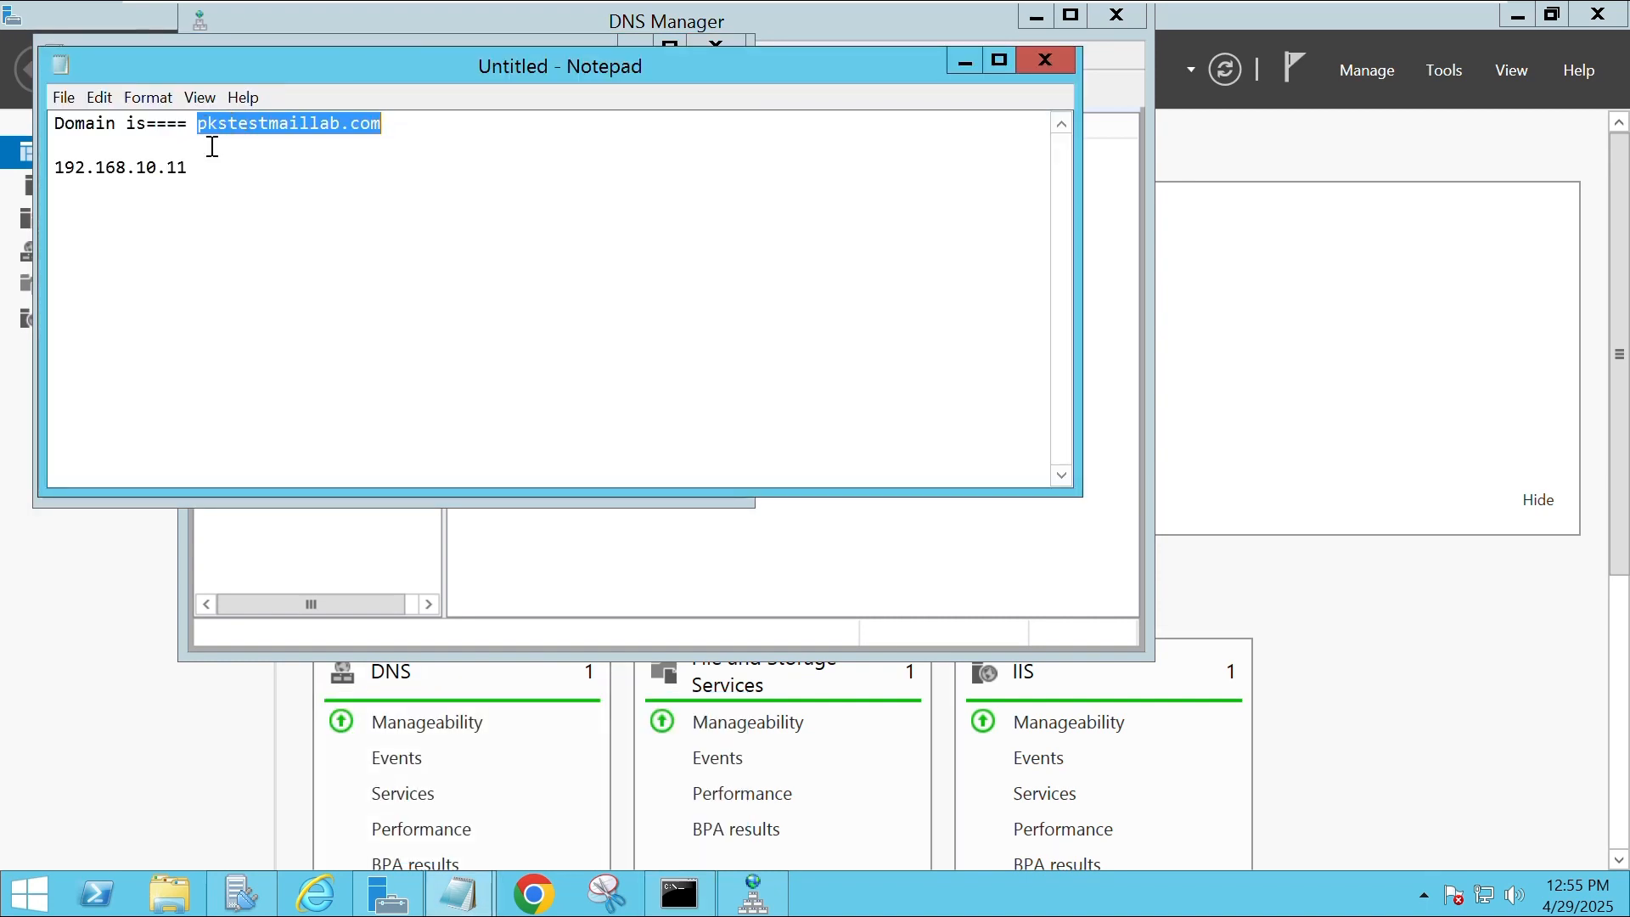
pyautogui.click(965, 62)
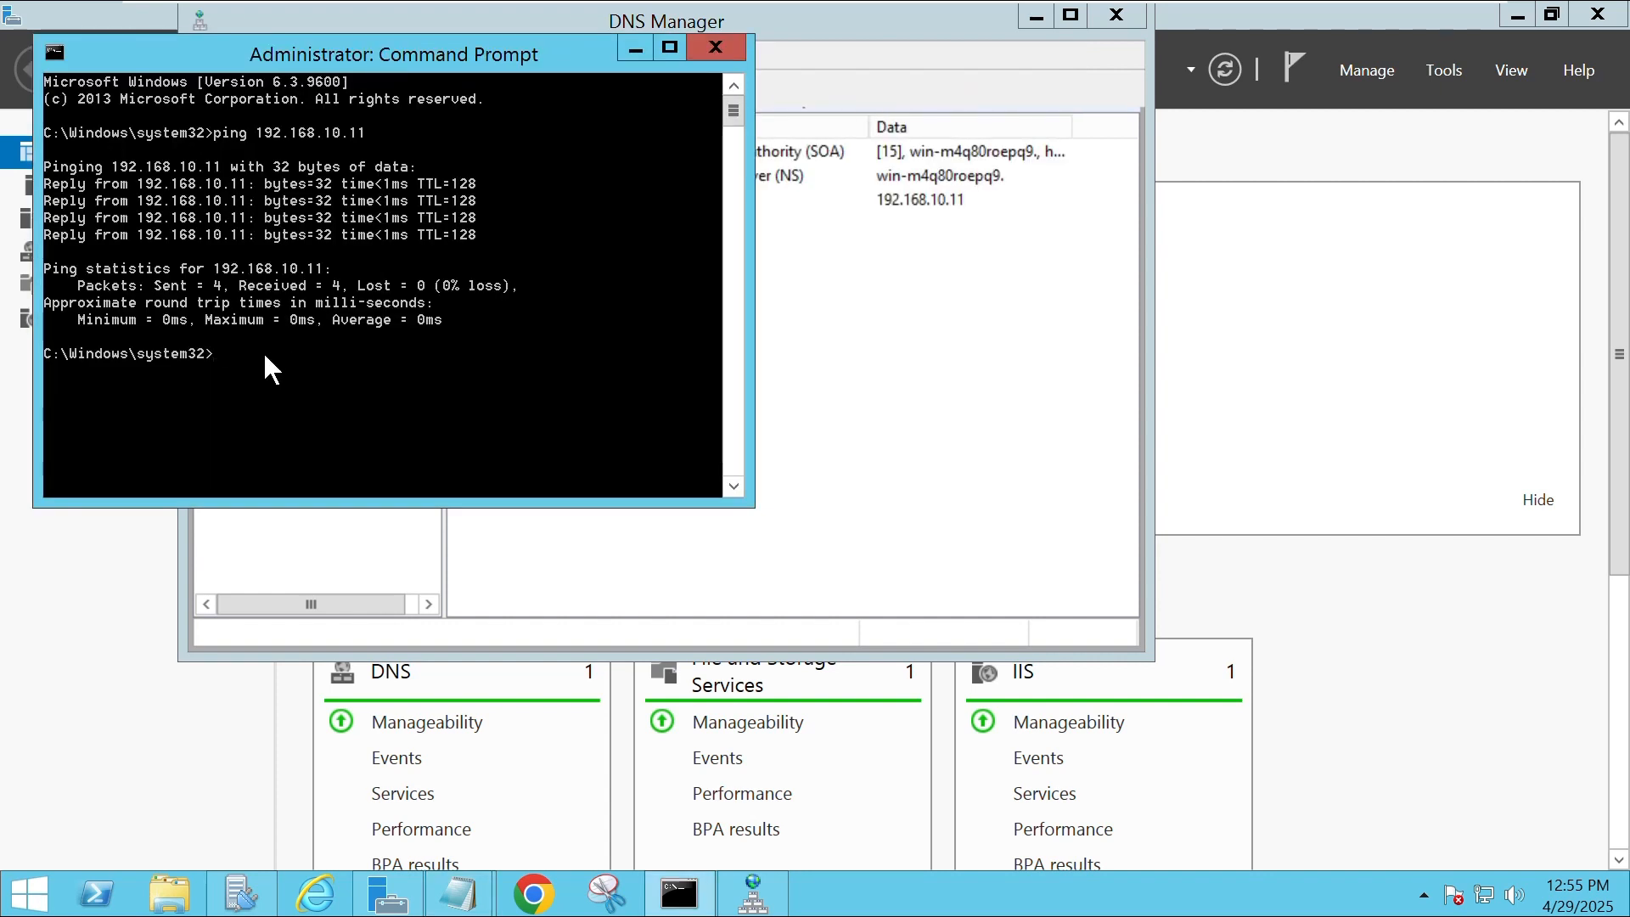
pyautogui.write('ping pkstestmaillab.com')
pyautogui.press('Return')
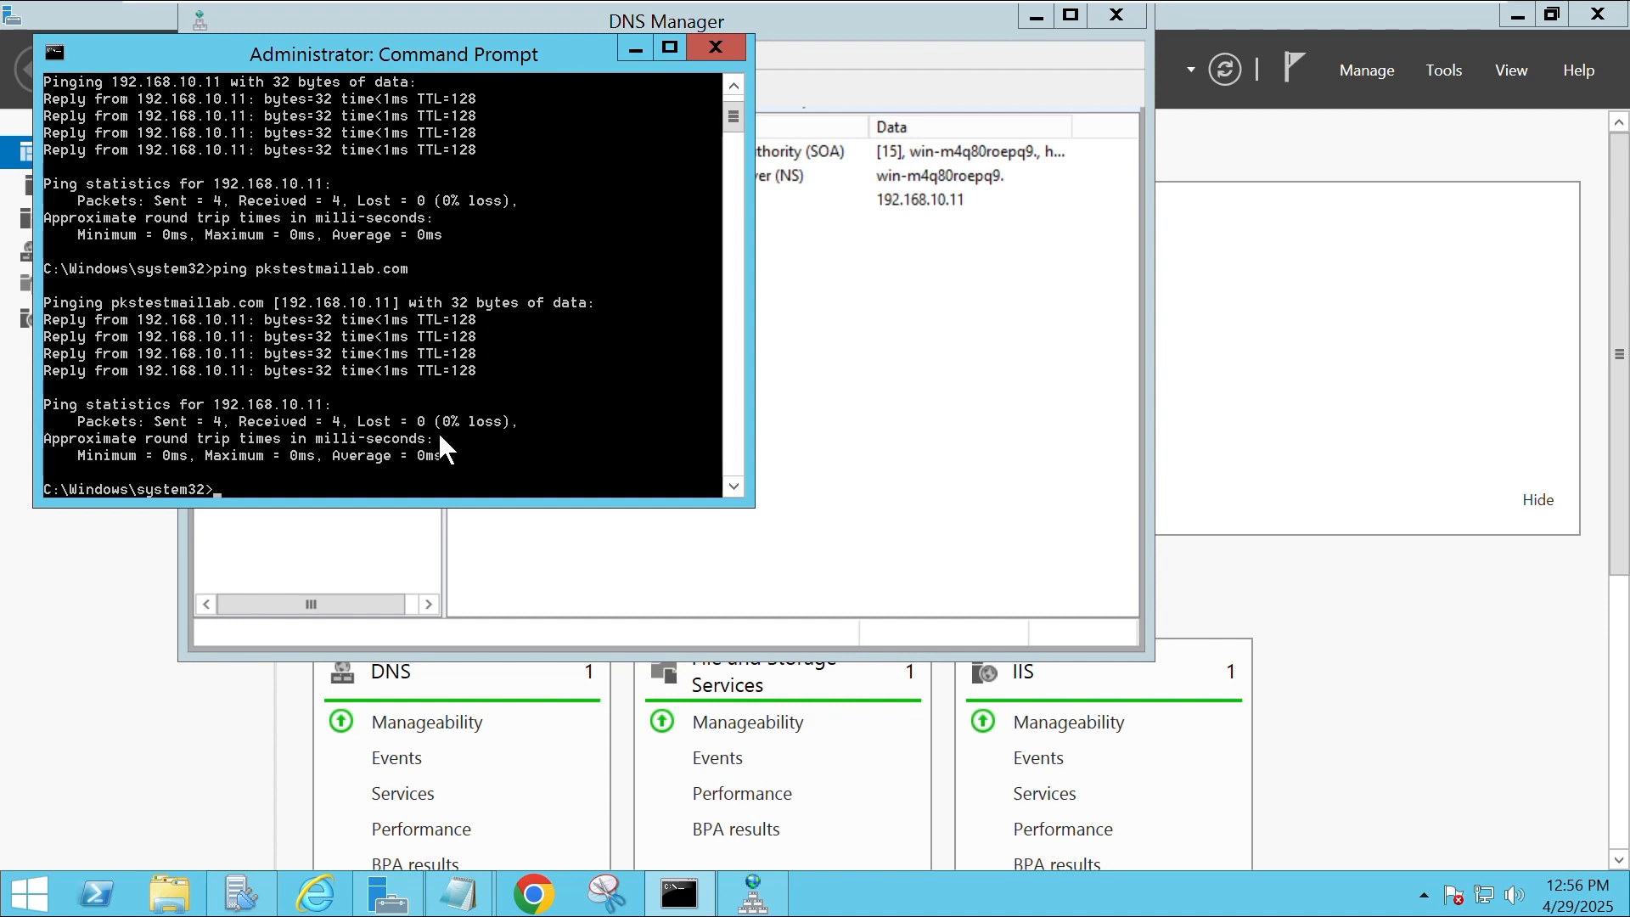
# Run nslookup on 192.168.10.11 and on pkstestmaillab.com to test reverse and forward name resolution
pyautogui.write('nslookup 192.168.10.11')
pyautogui.press('Return')
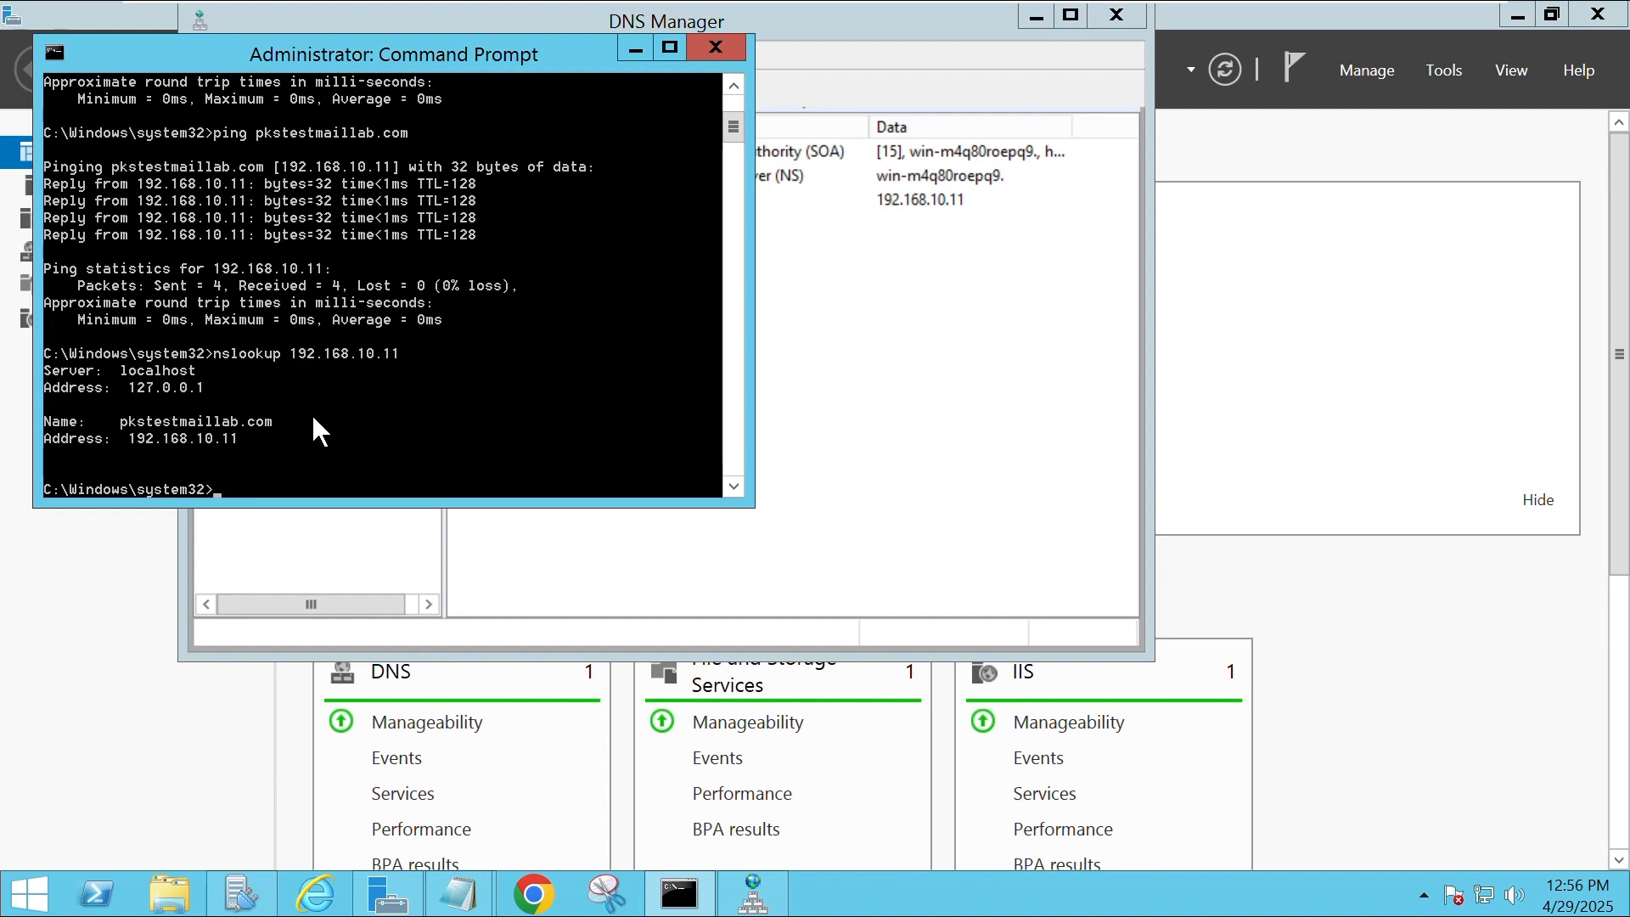
pyautogui.write('nslookup')
pyautogui.write('pkstest')
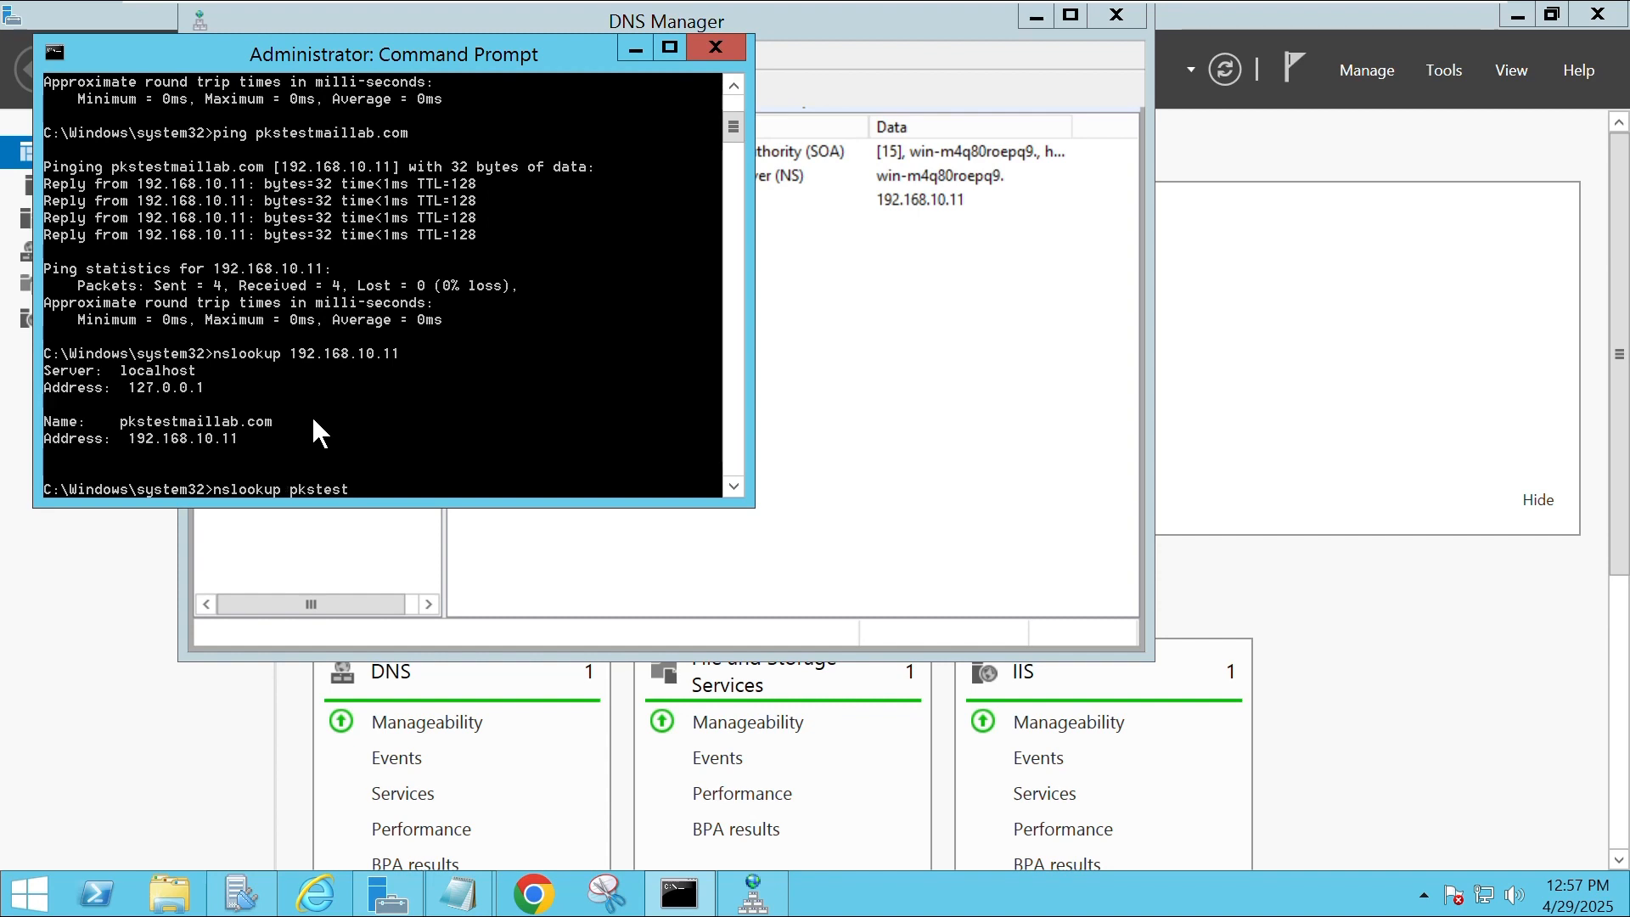
pyautogui.write('maillab.com')
pyautogui.press('Return')
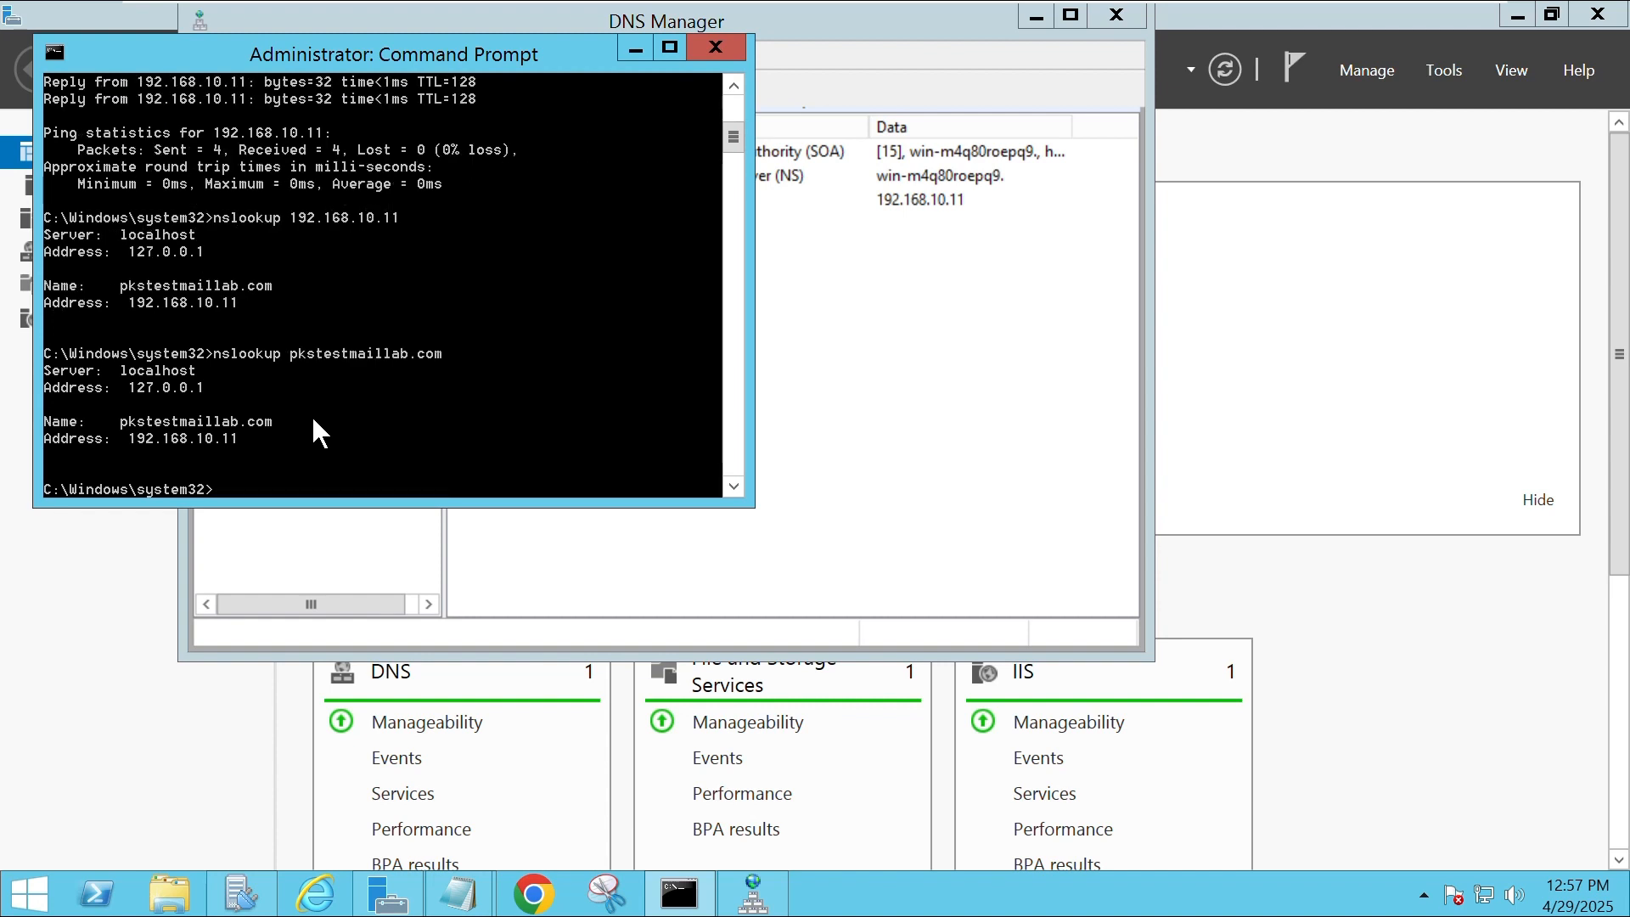